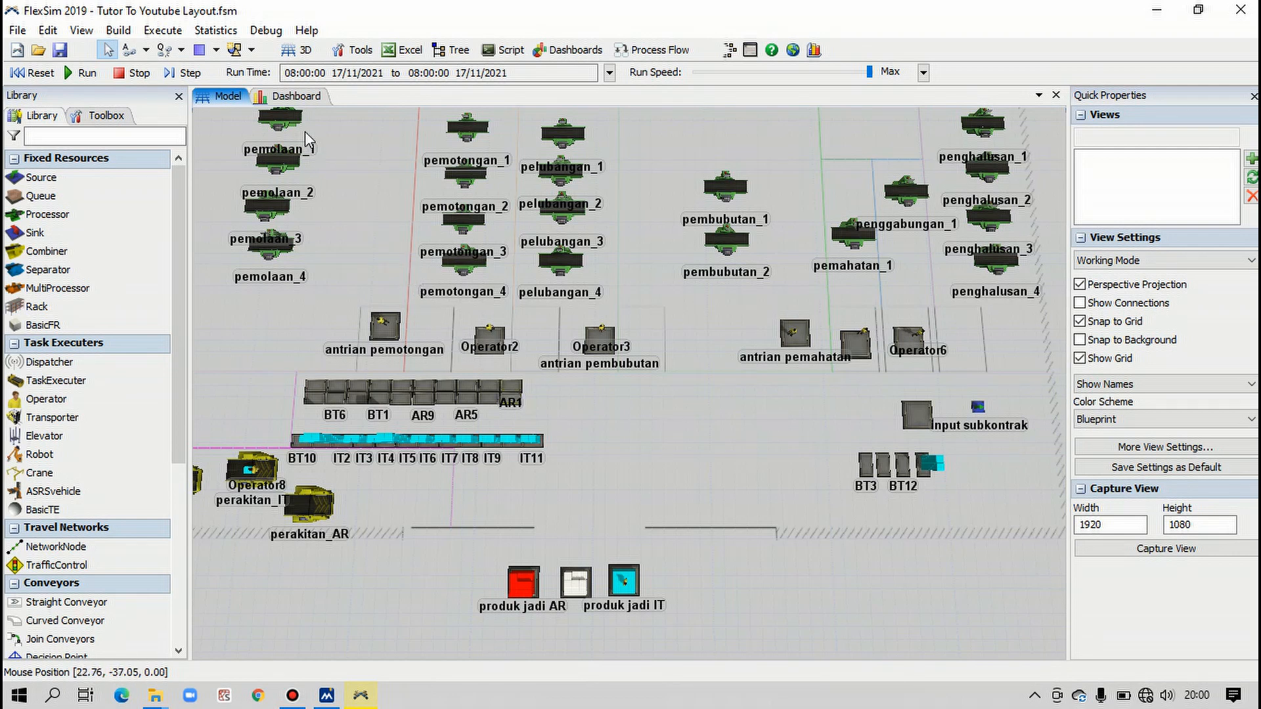
Step: Open the Experimenter and add an object variable that references the processor pemolaan_1
click(211, 31)
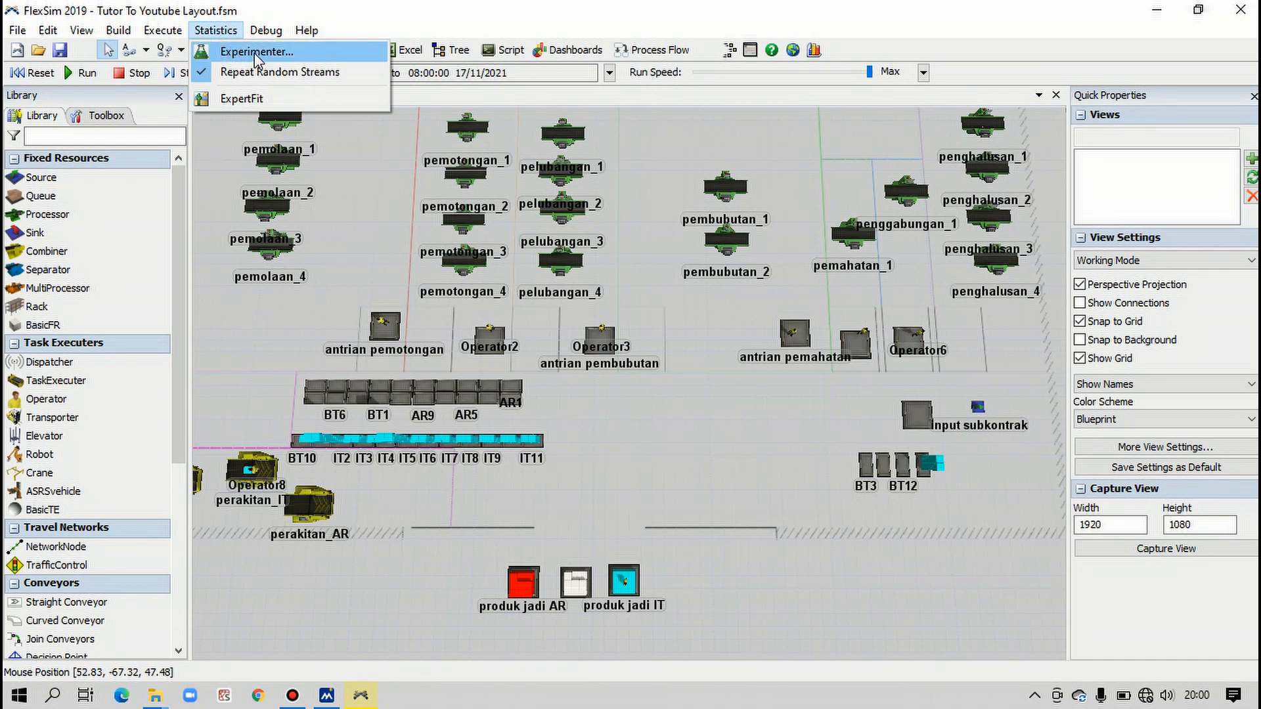
click(253, 53)
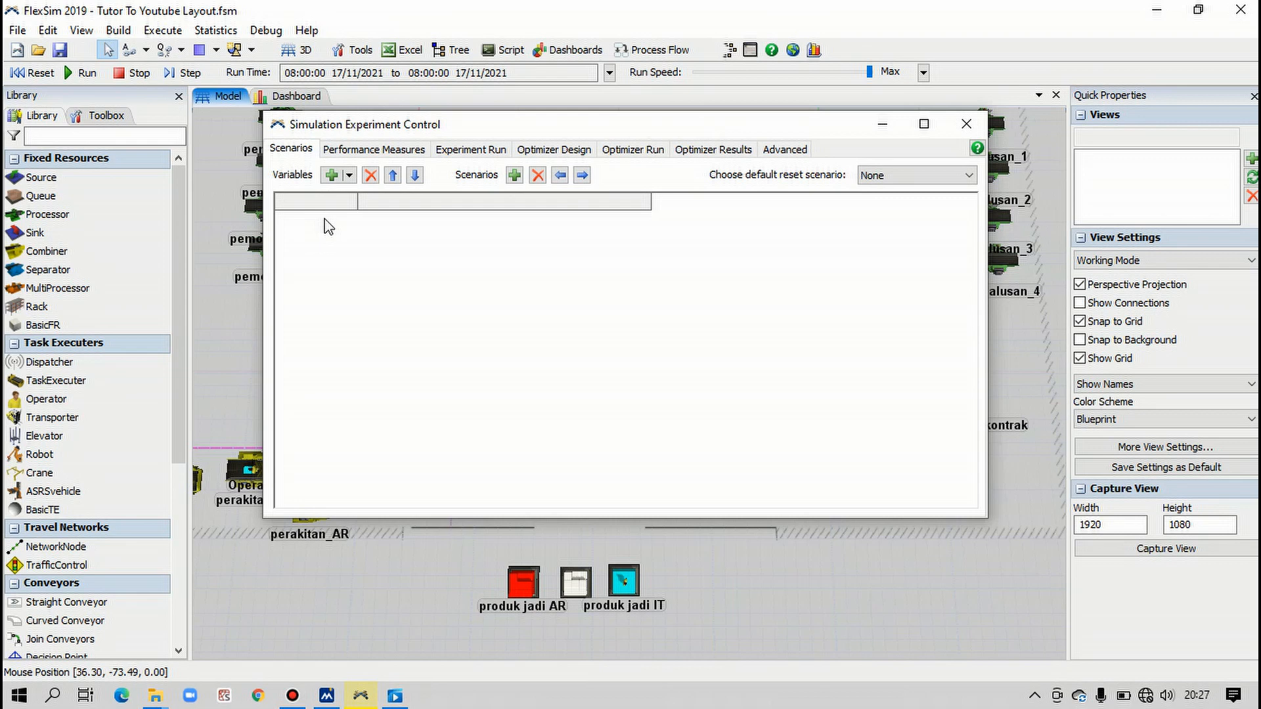
click(349, 177)
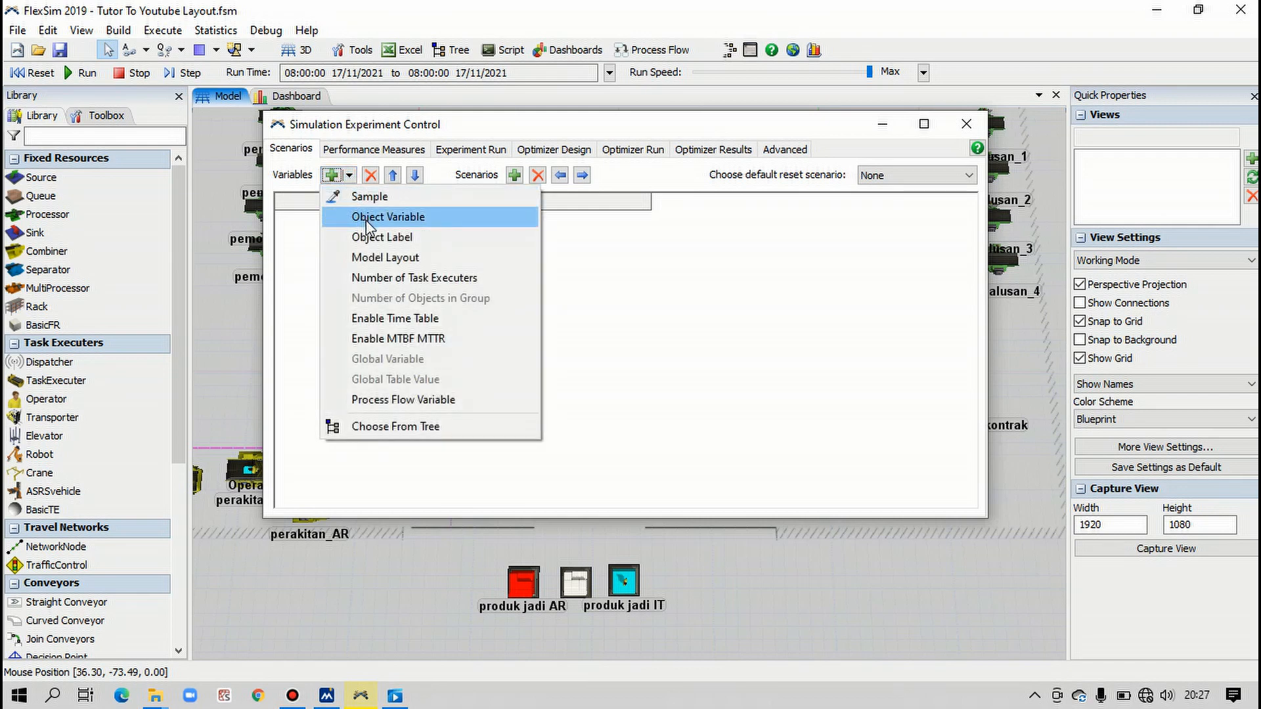
click(368, 221)
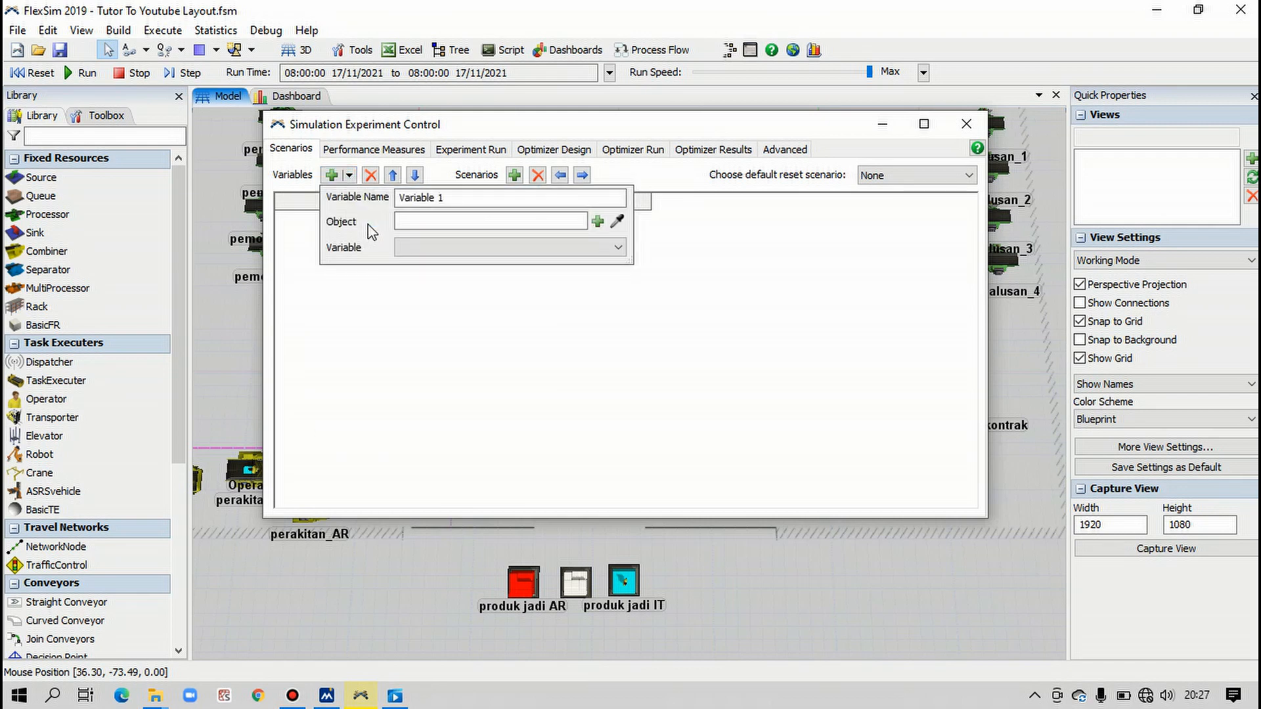
click(597, 221)
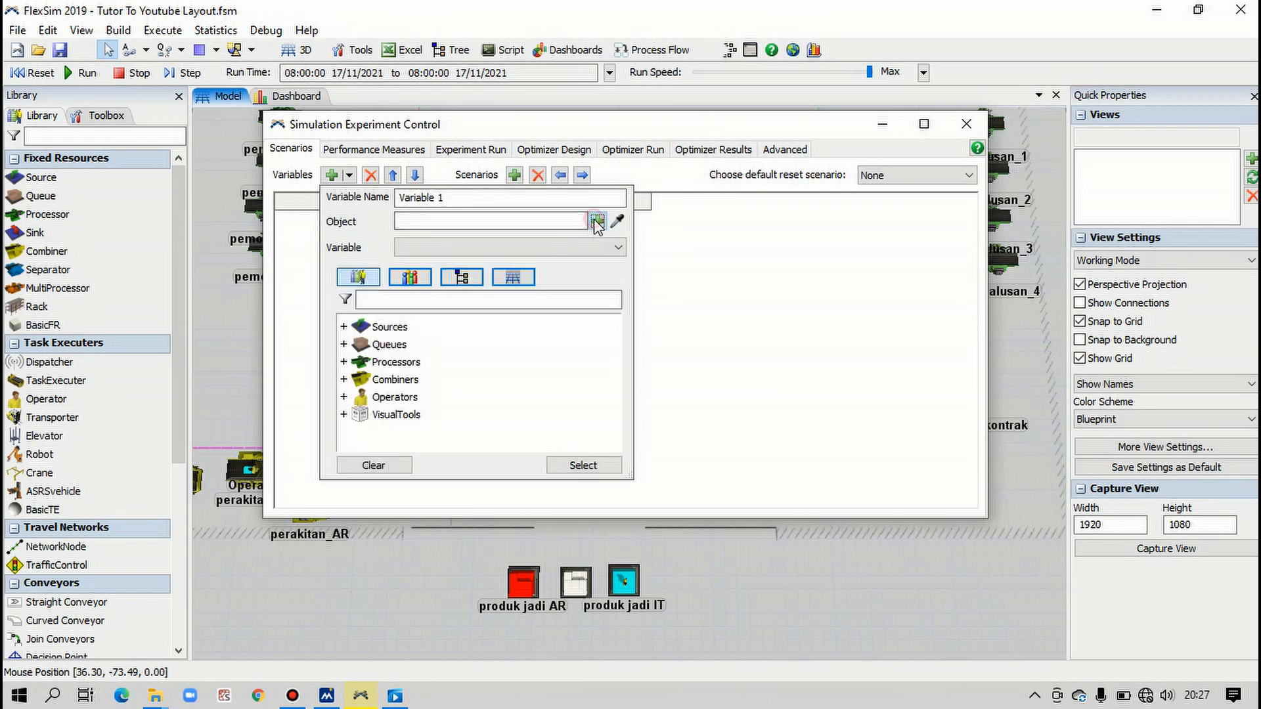
click(344, 361)
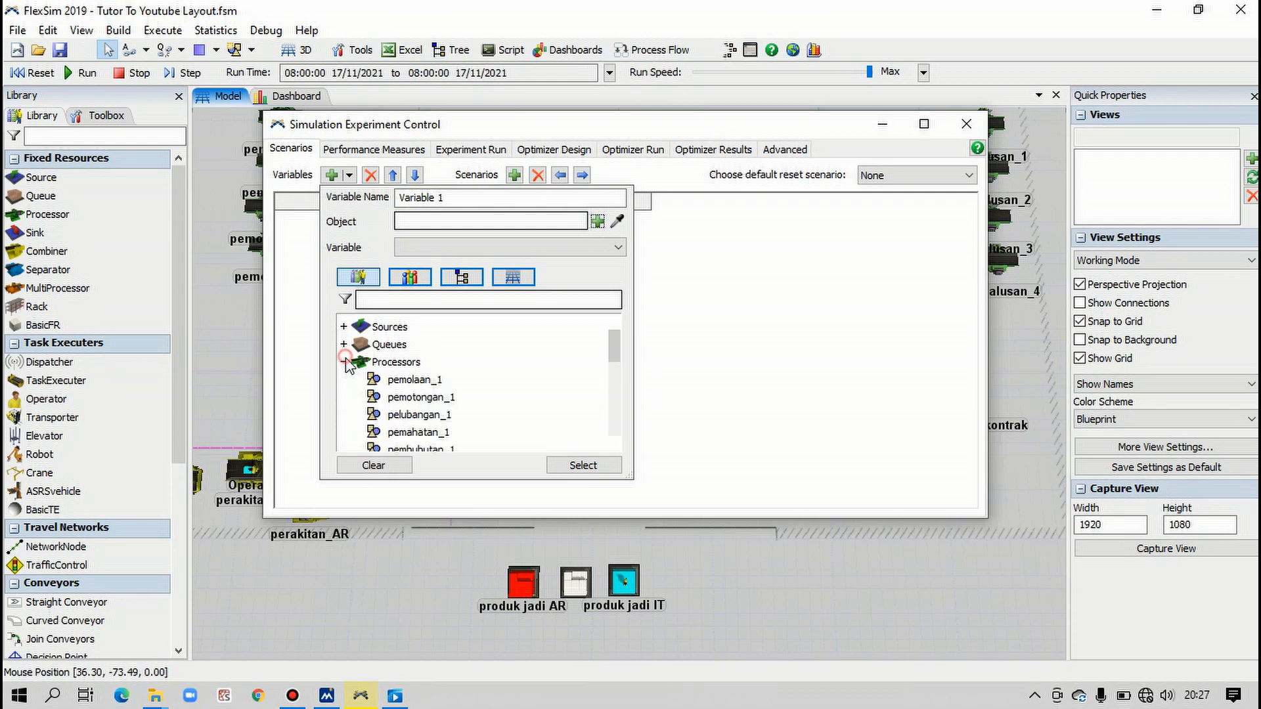
click(416, 381)
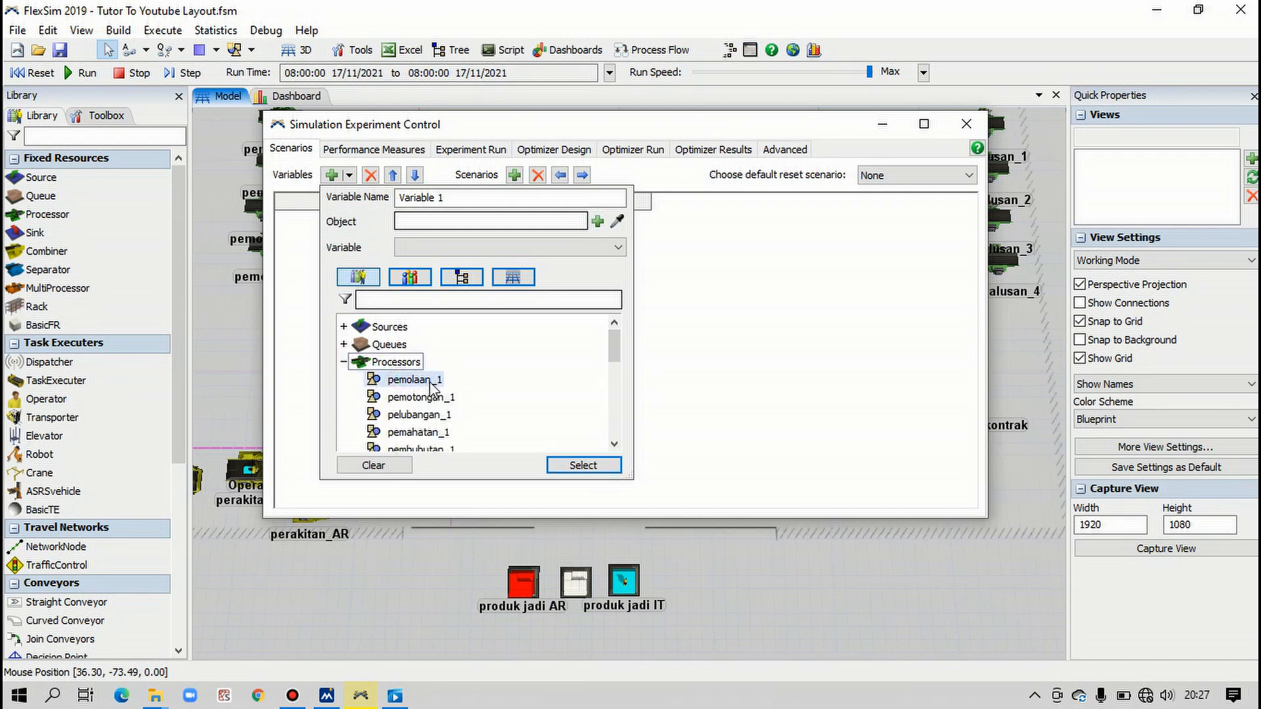
scroll(415, 399, down, 1)
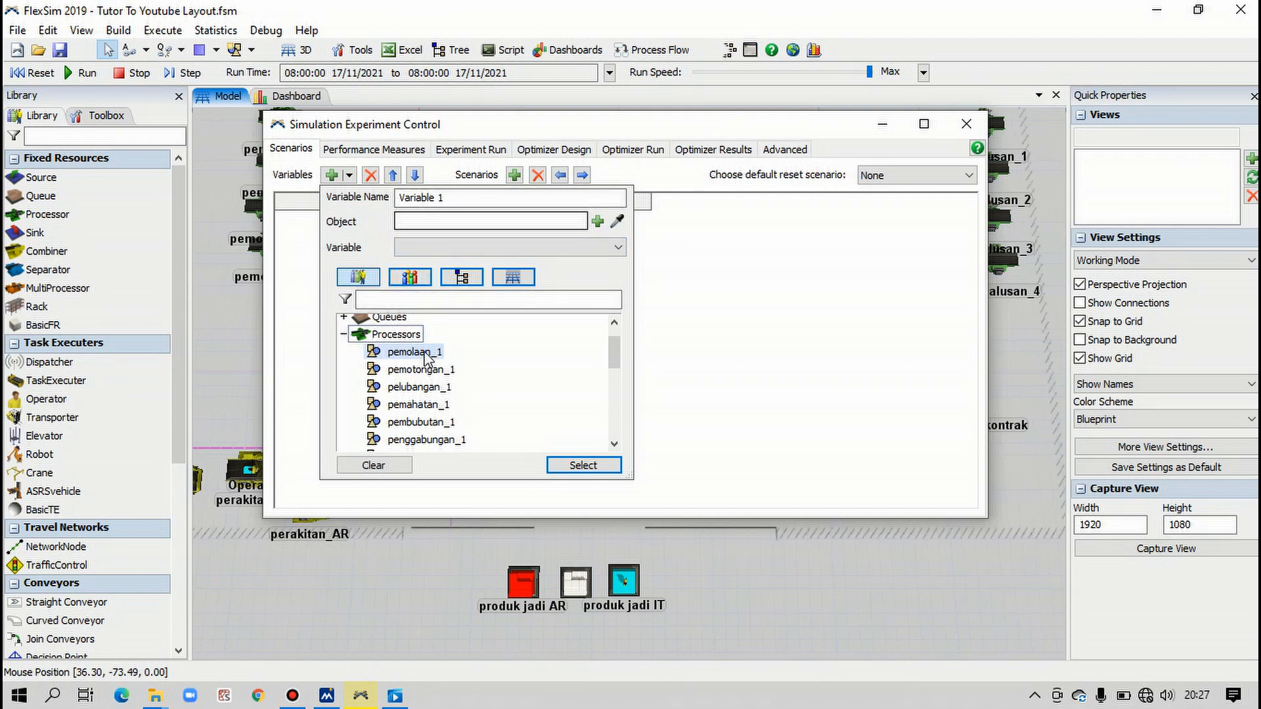
click(570, 464)
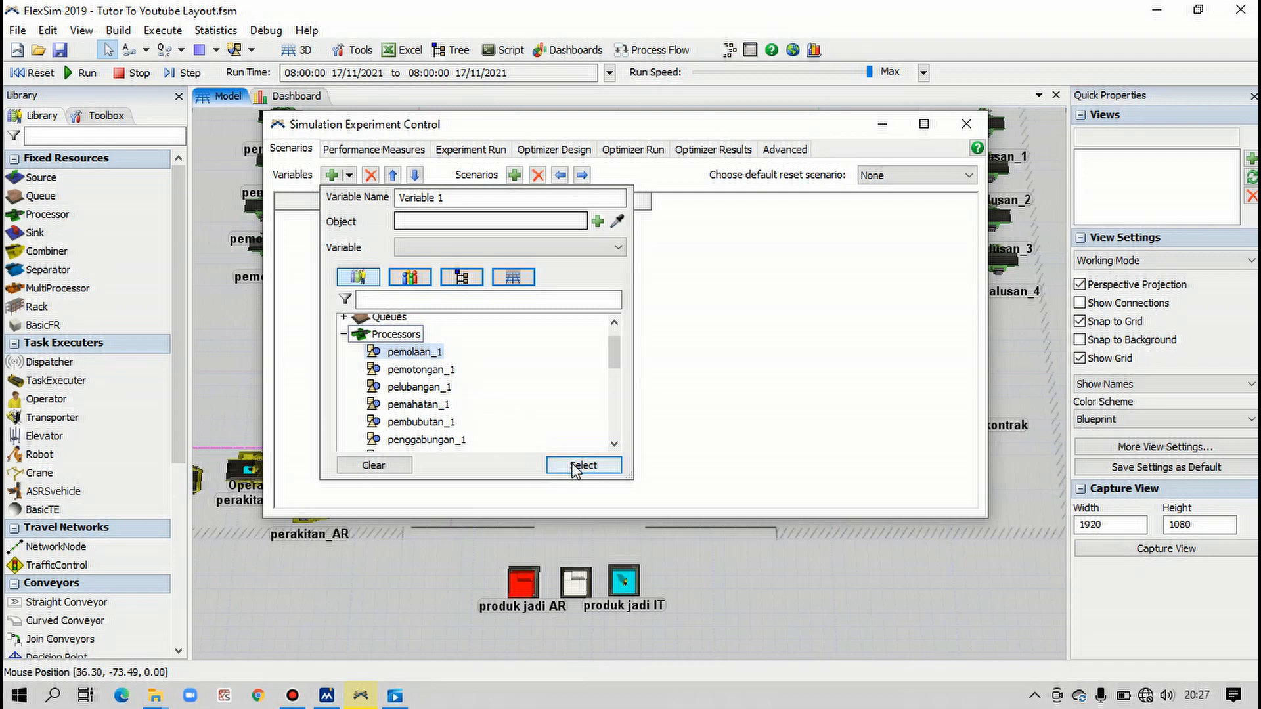
Step: Name the new variable "pemolaan 1" and have it control the object's maxcontent
click(455, 196)
text(p)
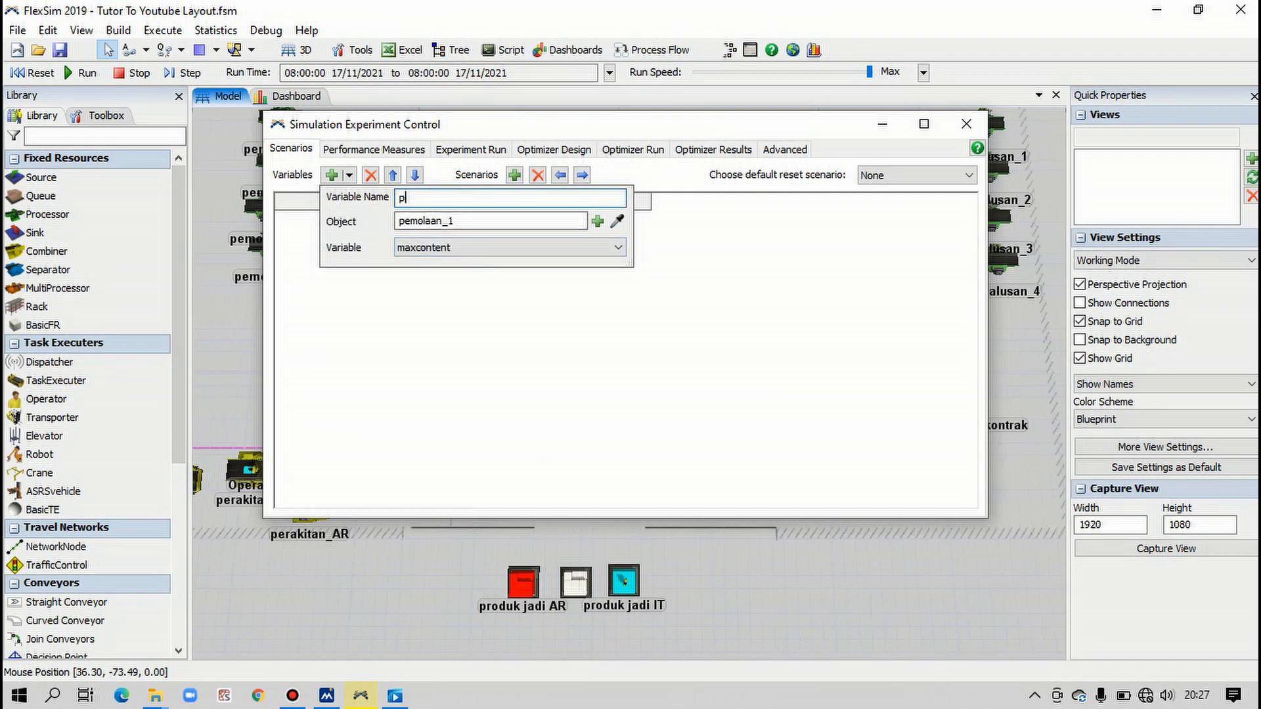
text(emolaan 1)
click(414, 253)
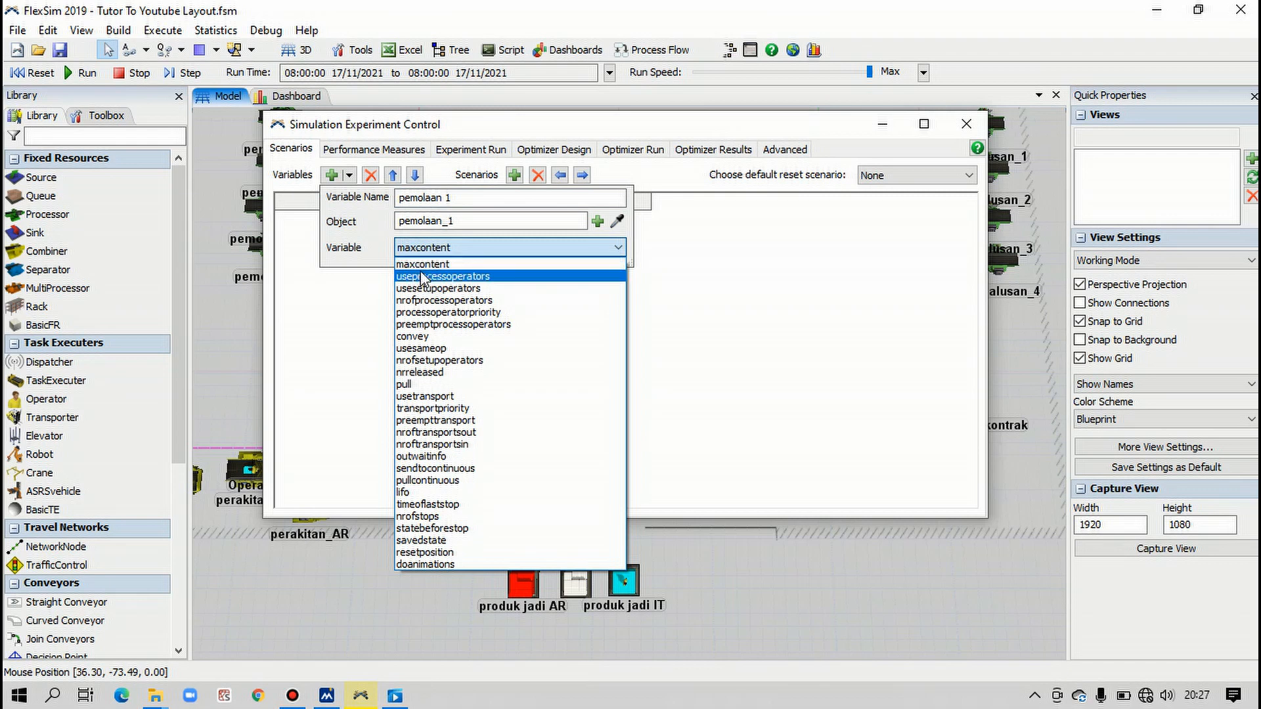
click(426, 266)
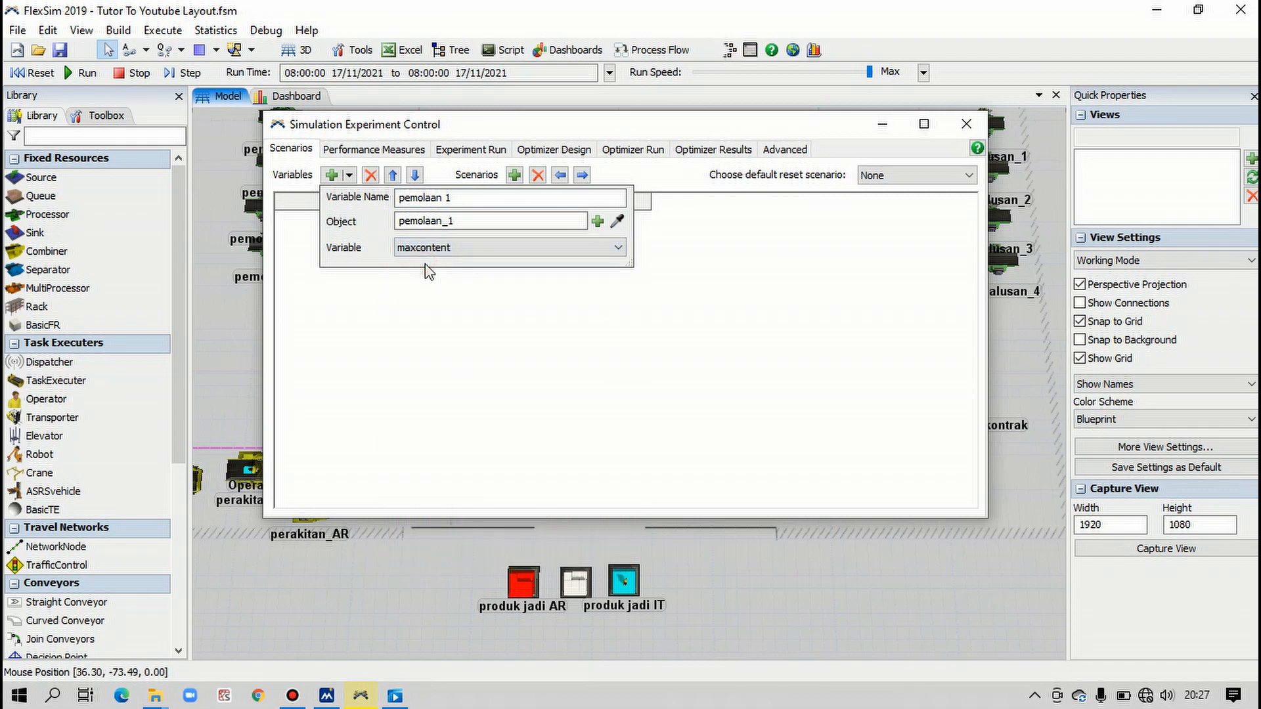
click(452, 303)
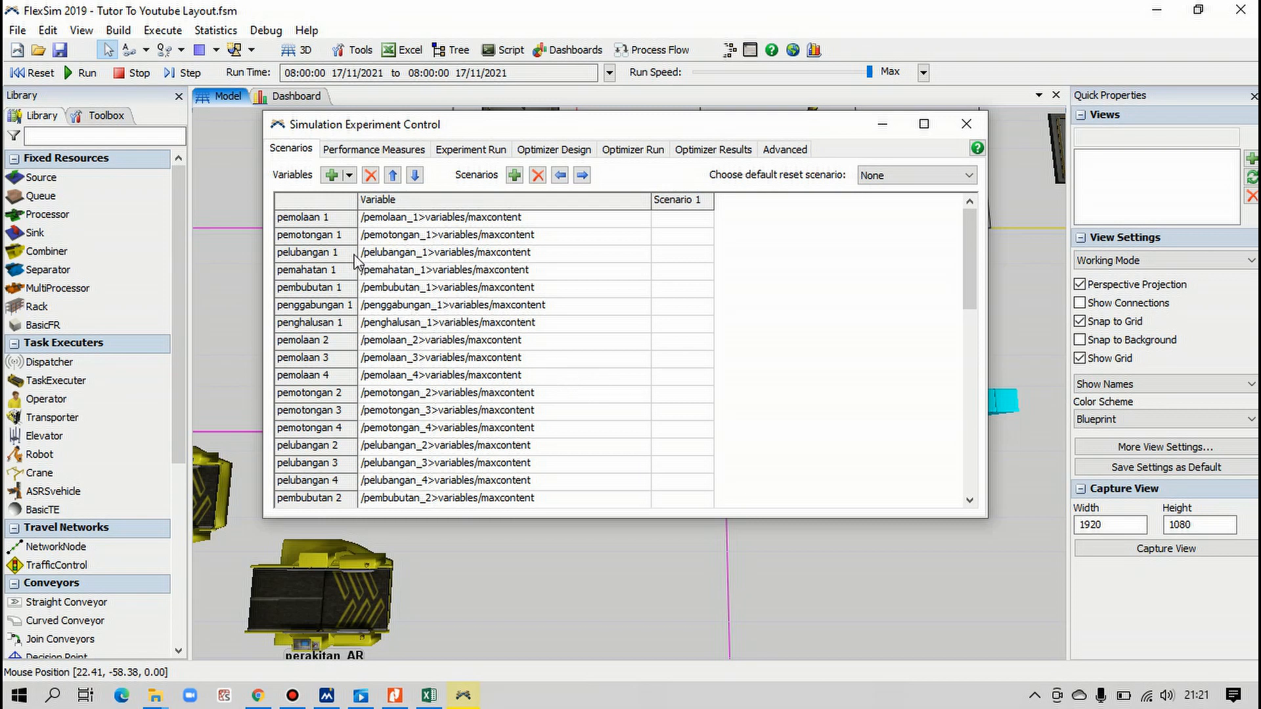
Step: Review the experiment's variable list, covering the processor, perakitan and operator entries
scroll(348, 263, down, 3)
scroll(302, 299, down, 2)
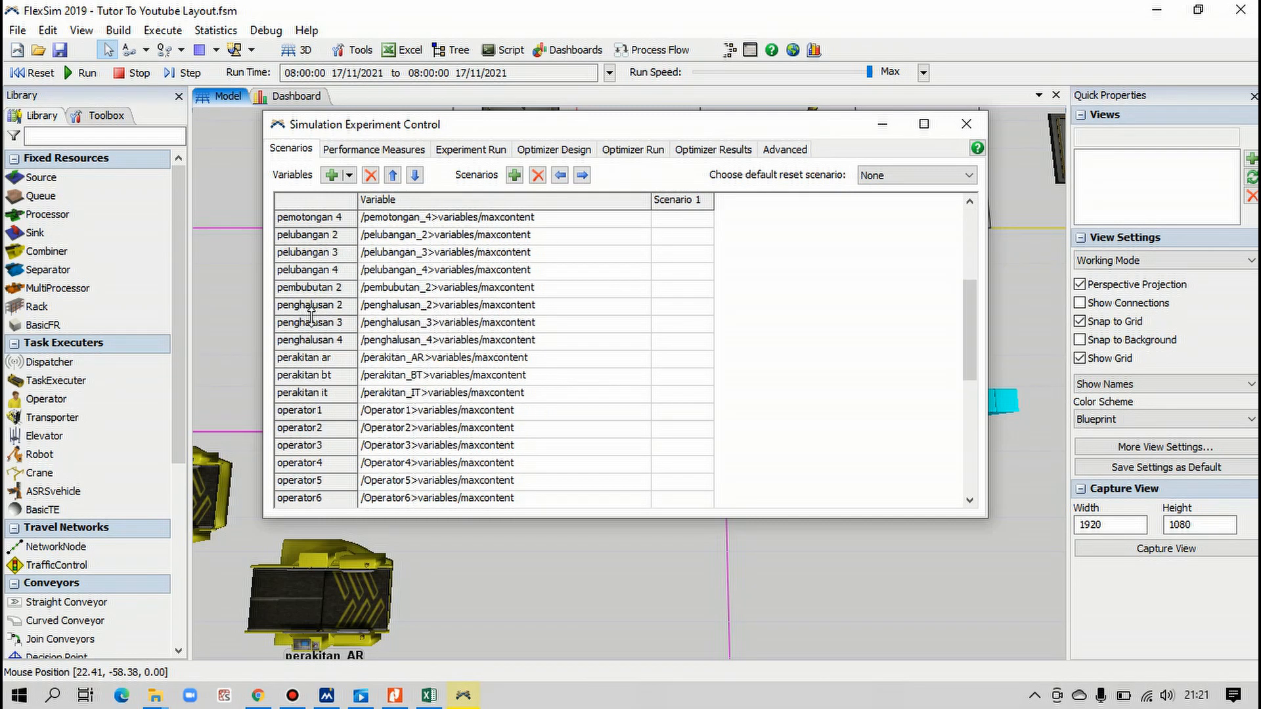
scroll(335, 402, down, 2)
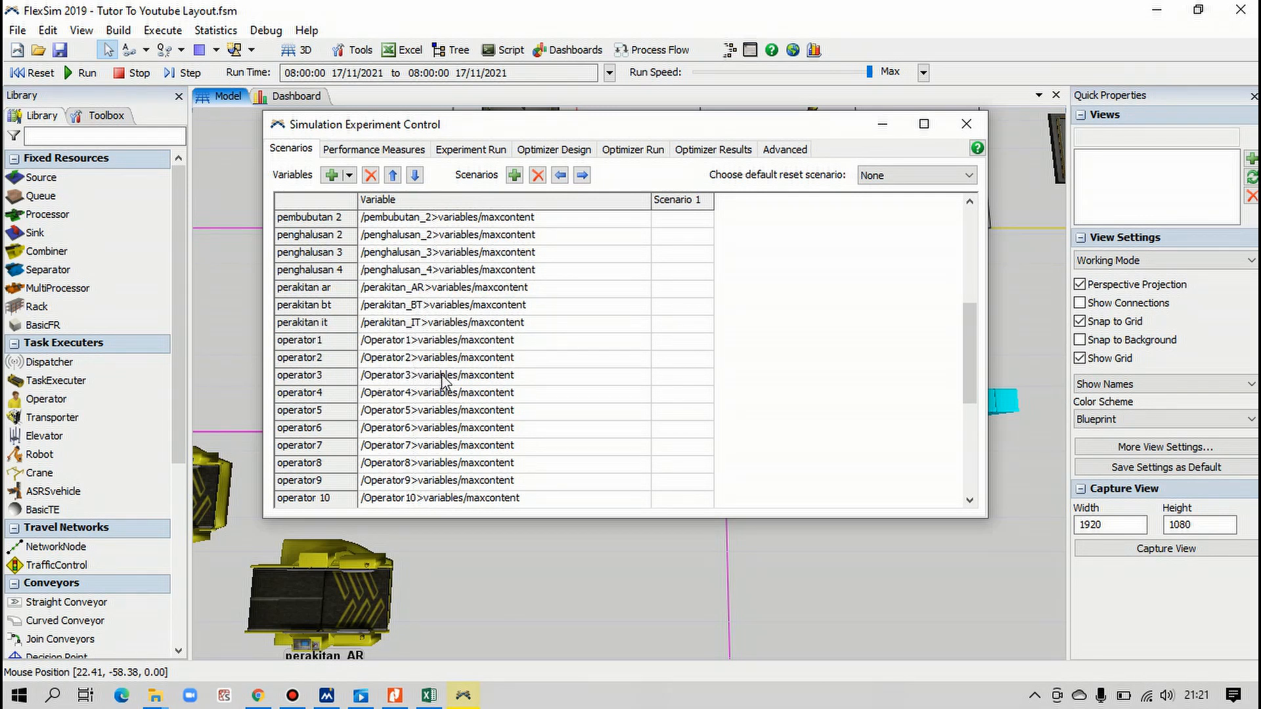
scroll(462, 375, down, 2)
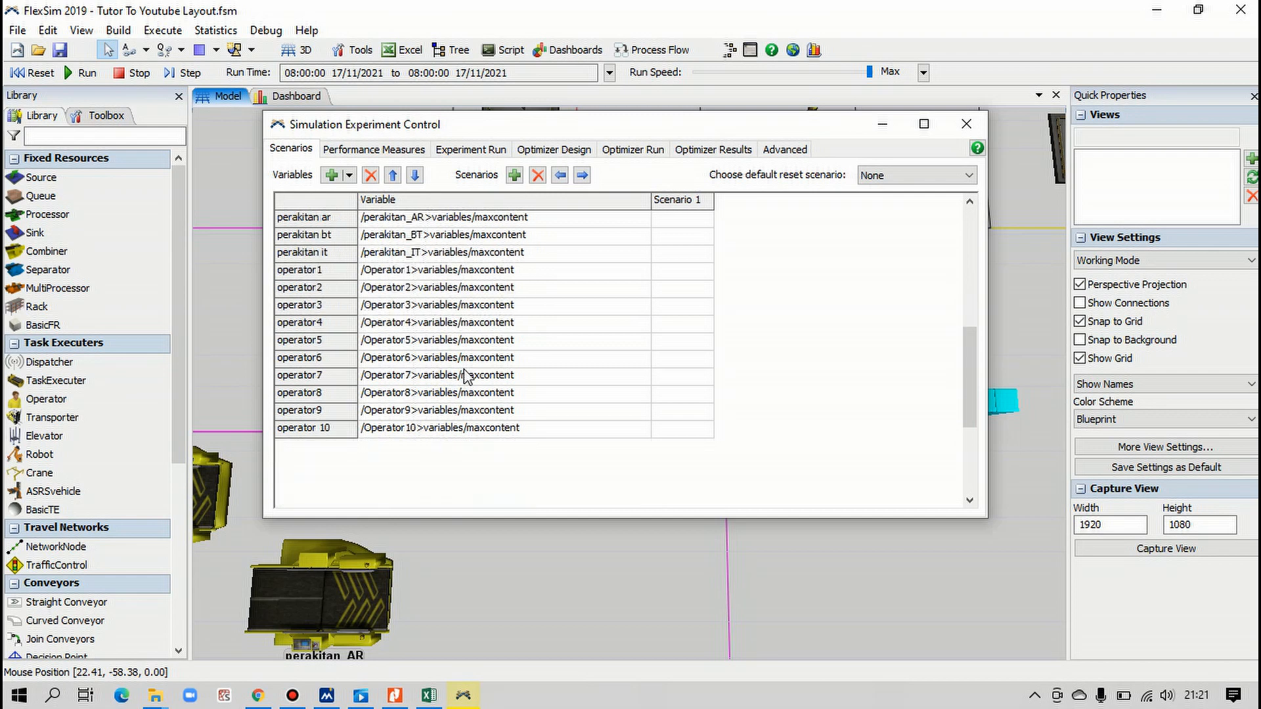
scroll(464, 376, up, 3)
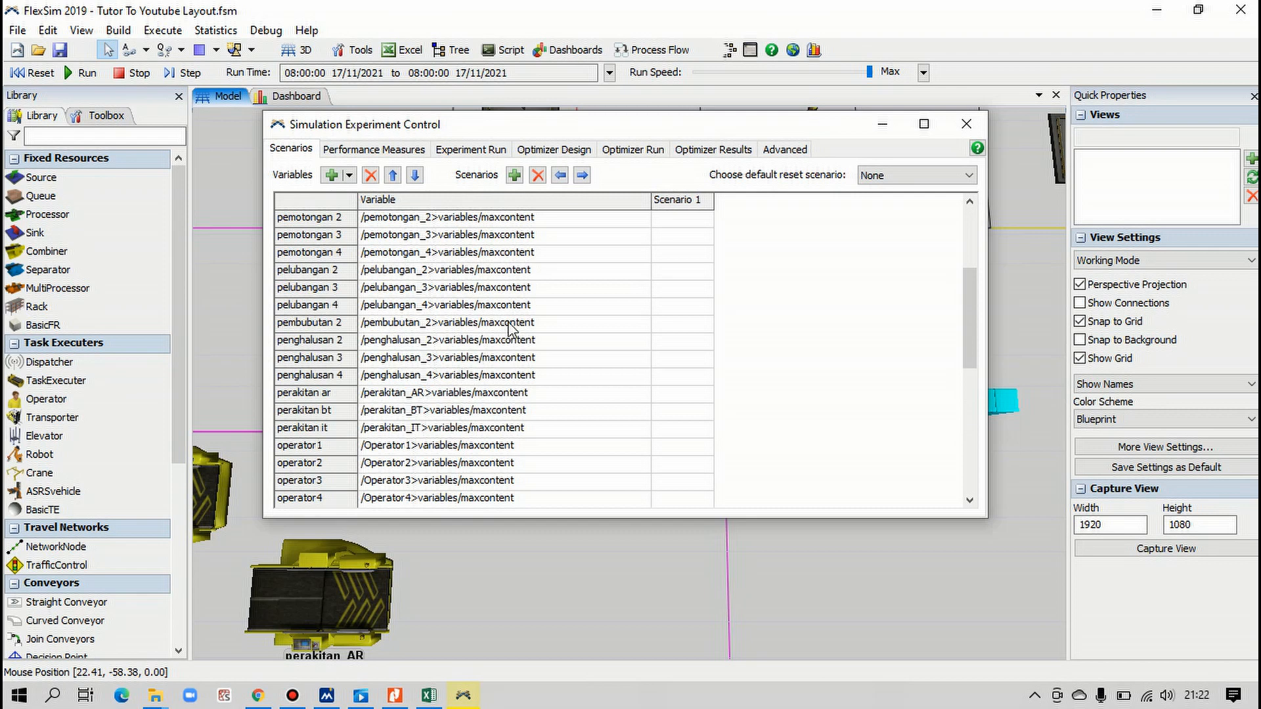
scroll(504, 289, up, 2)
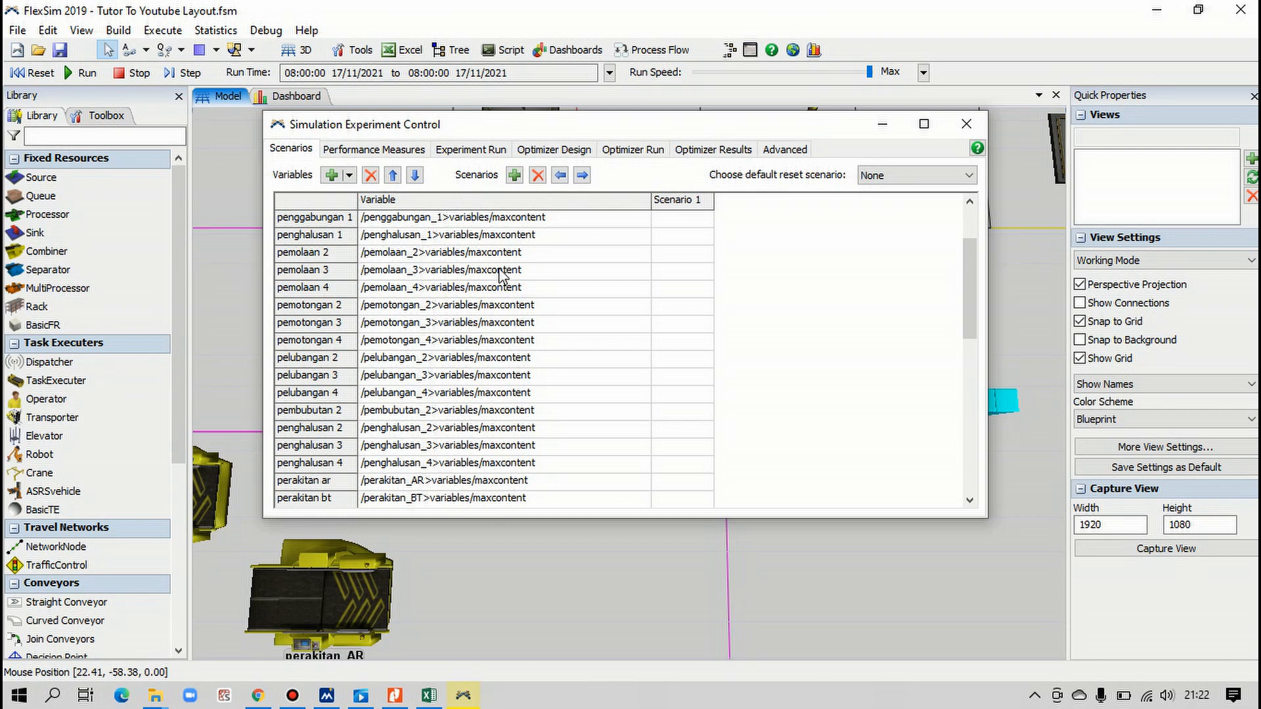
scroll(502, 276, down, 5)
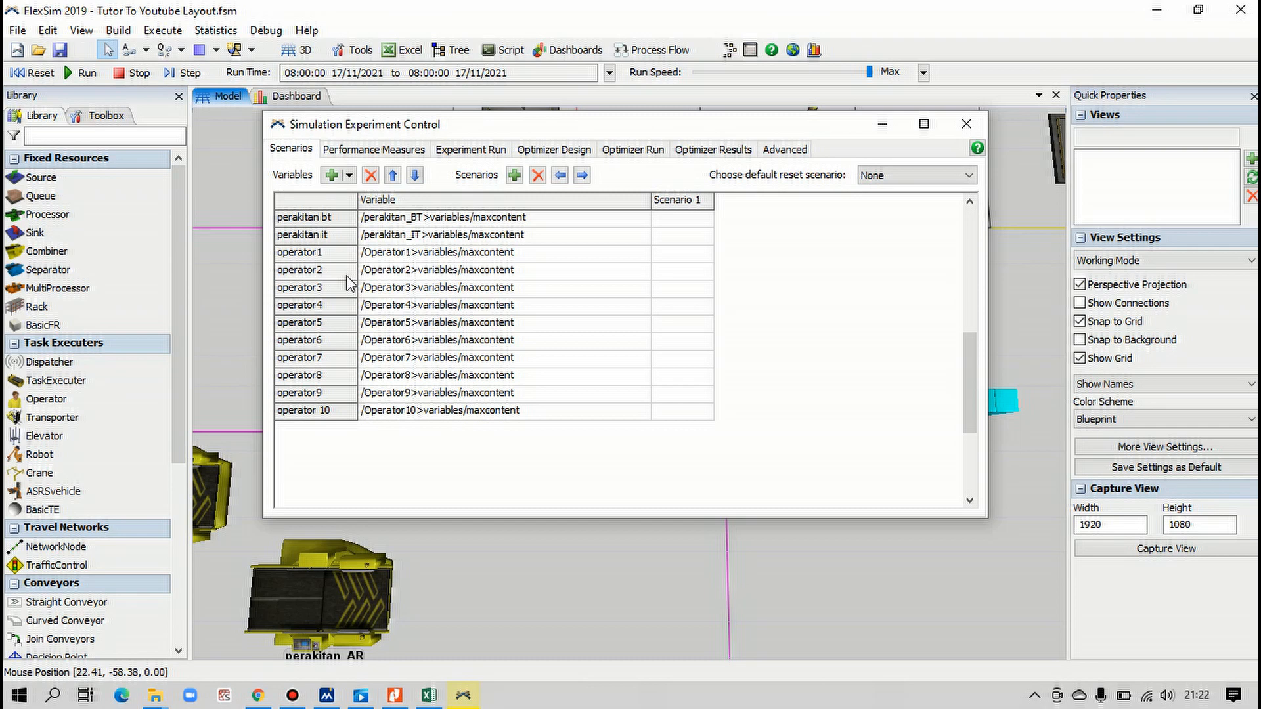
scroll(468, 284, up, 2)
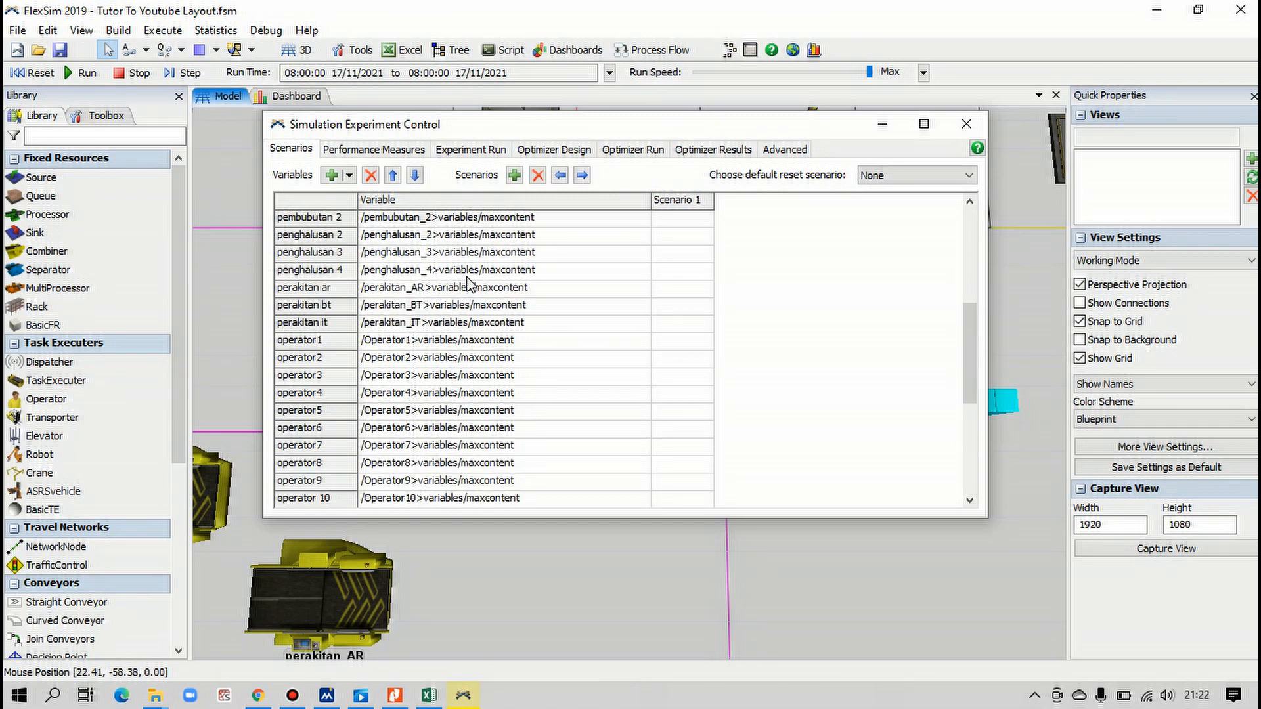
scroll(652, 254, up, 3)
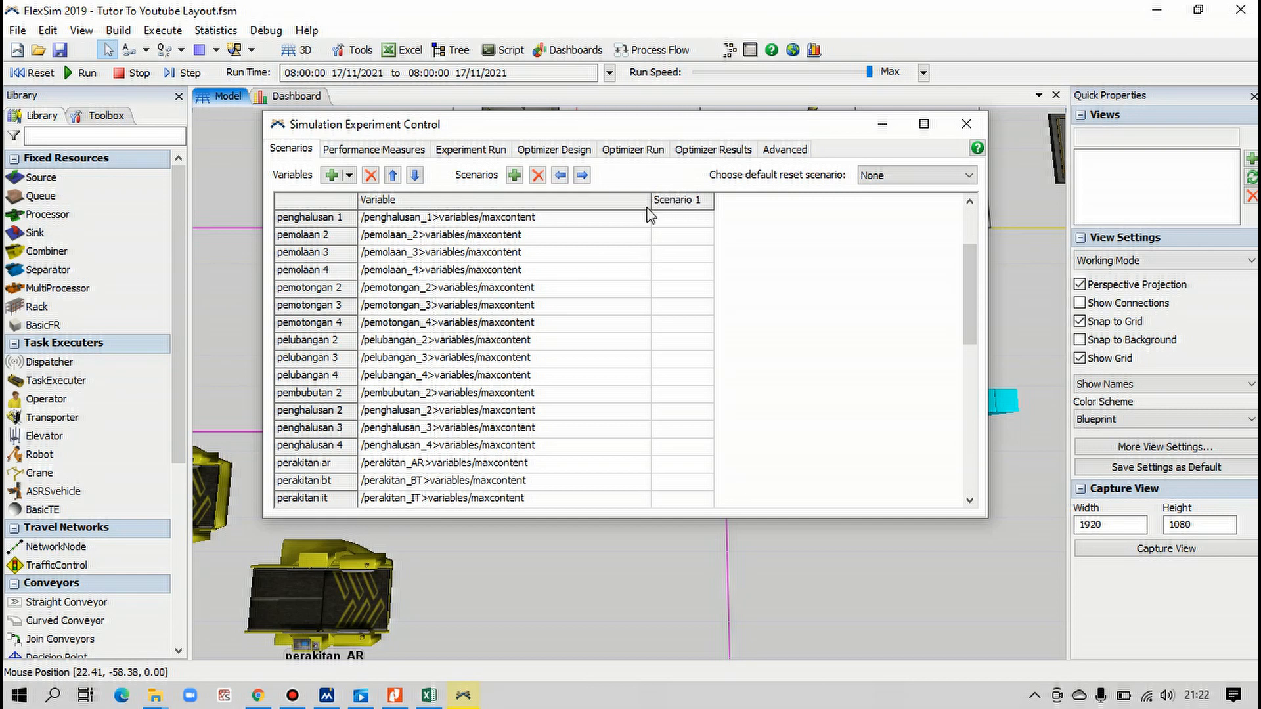
Step: Add three more scenarios to the experiment, up to Scenario 4
click(517, 178)
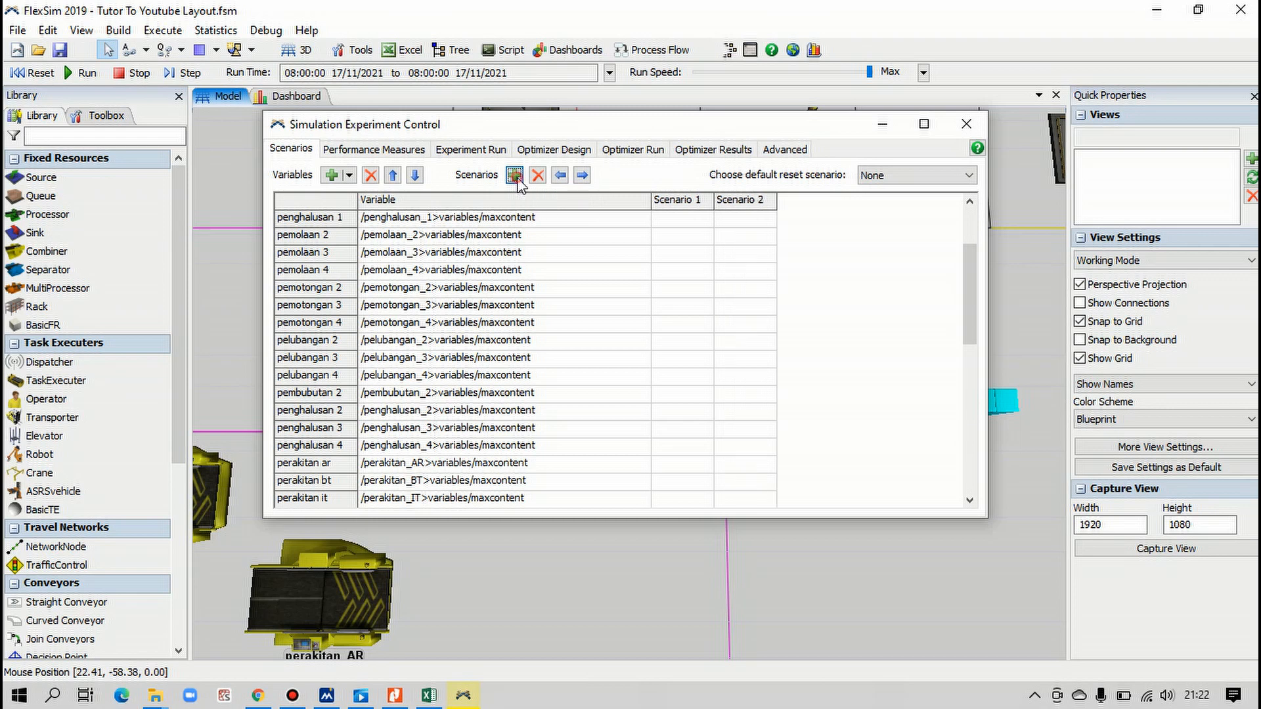
click(517, 177)
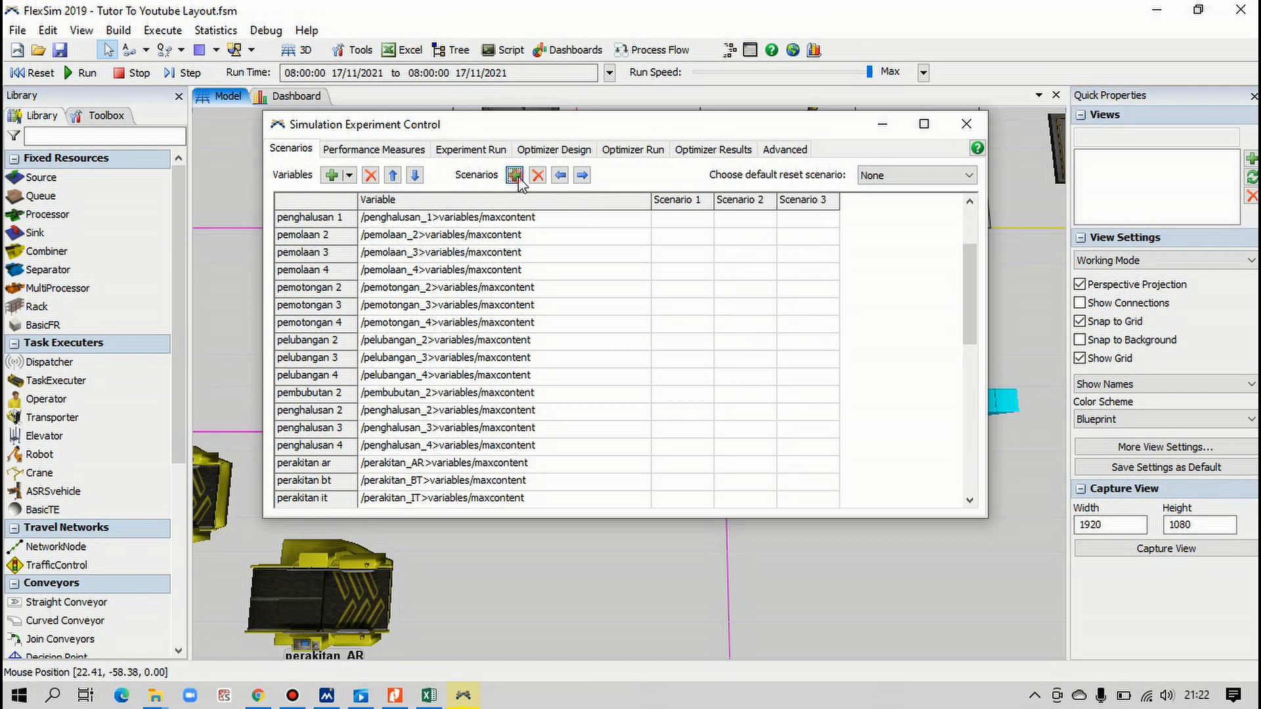
click(516, 177)
Step: Fill in the value 1 under Scenario 1 for every variable from pemolaan 1 down to operator 10
scroll(628, 260, up, 3)
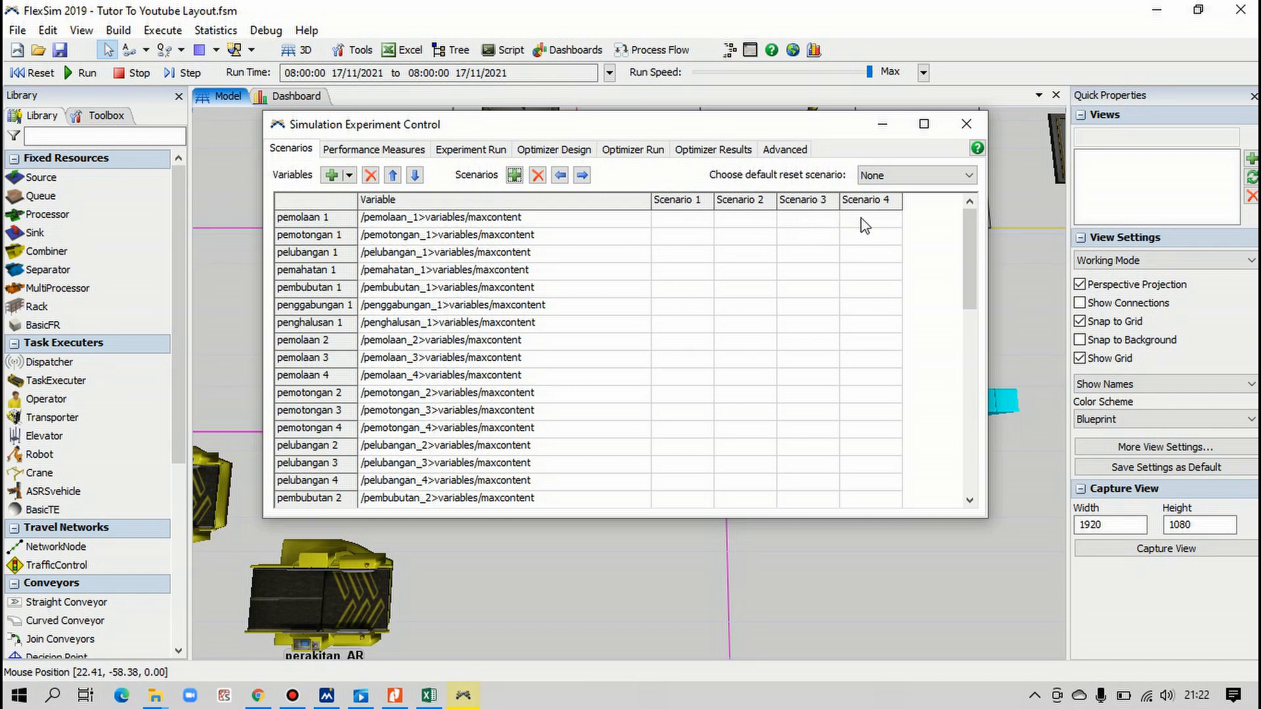
click(687, 220)
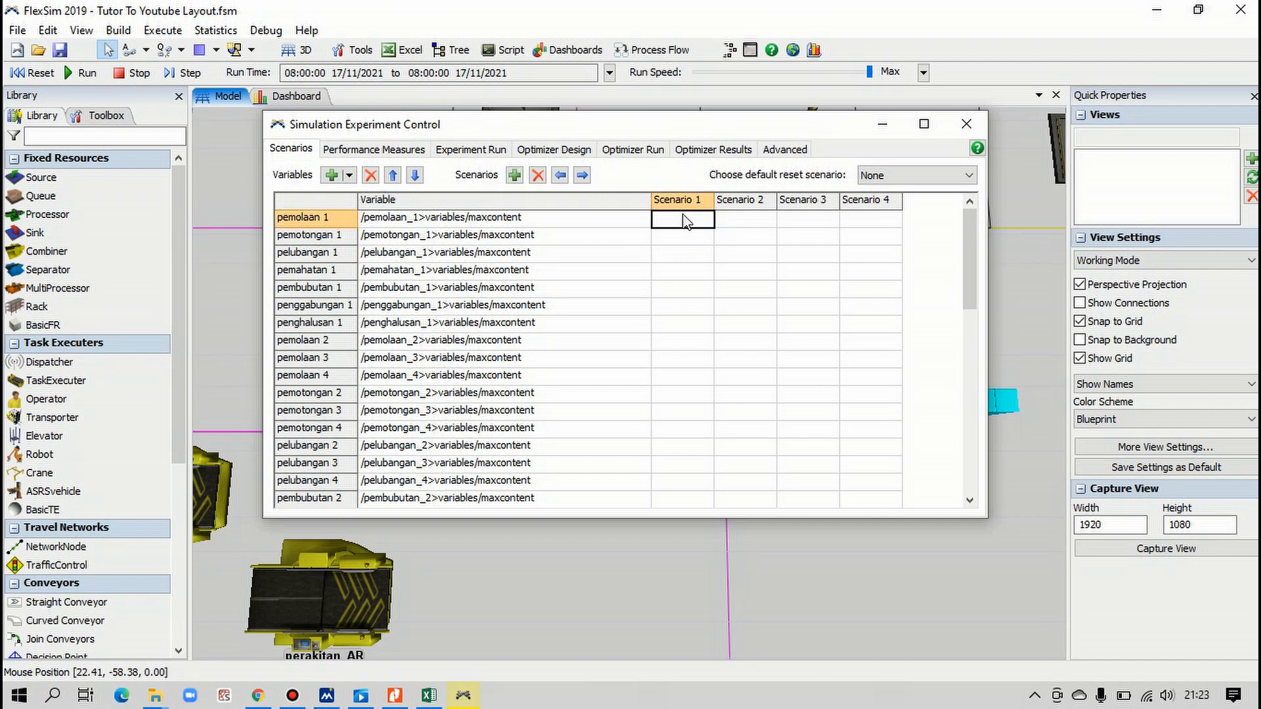
text(1)
key(Return)
text(1)
key(Return)
text(1)
key(Return)
text(1)
key(Return)
text(1)
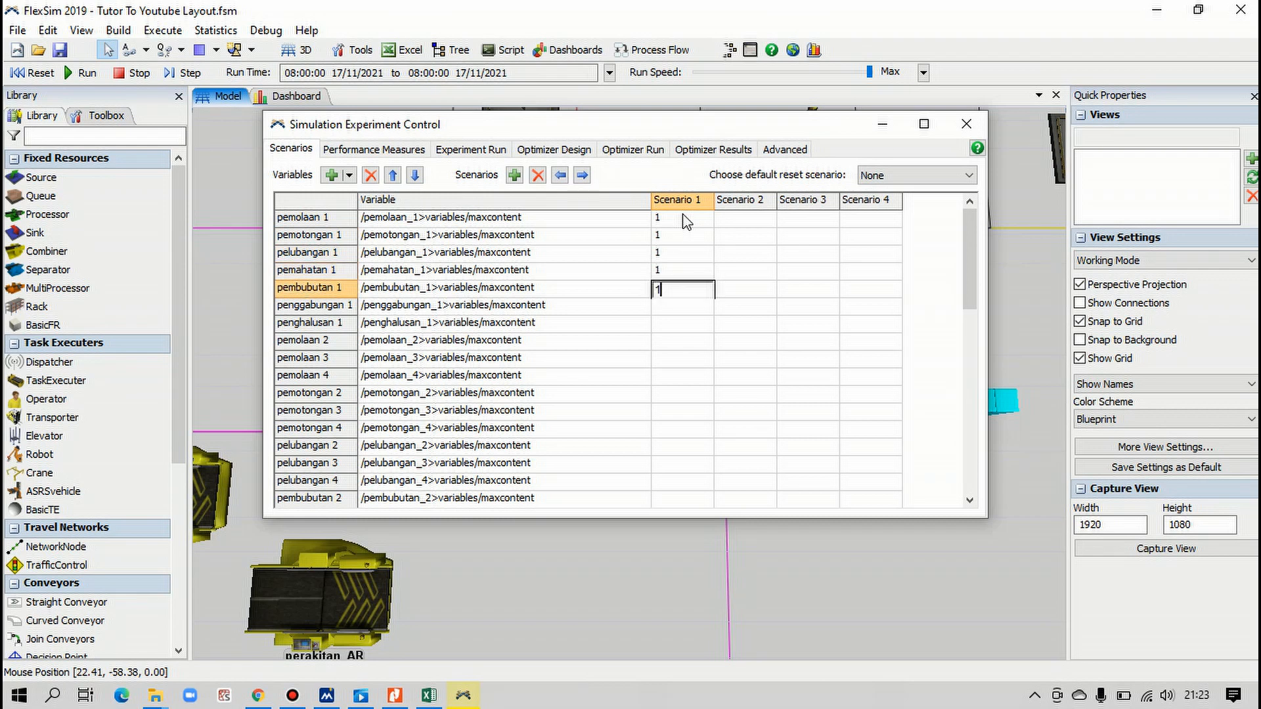
key(Return)
text(1)
key(Return)
key(1)
key(Return)
key(1)
key(Return)
text(1)
key(Return)
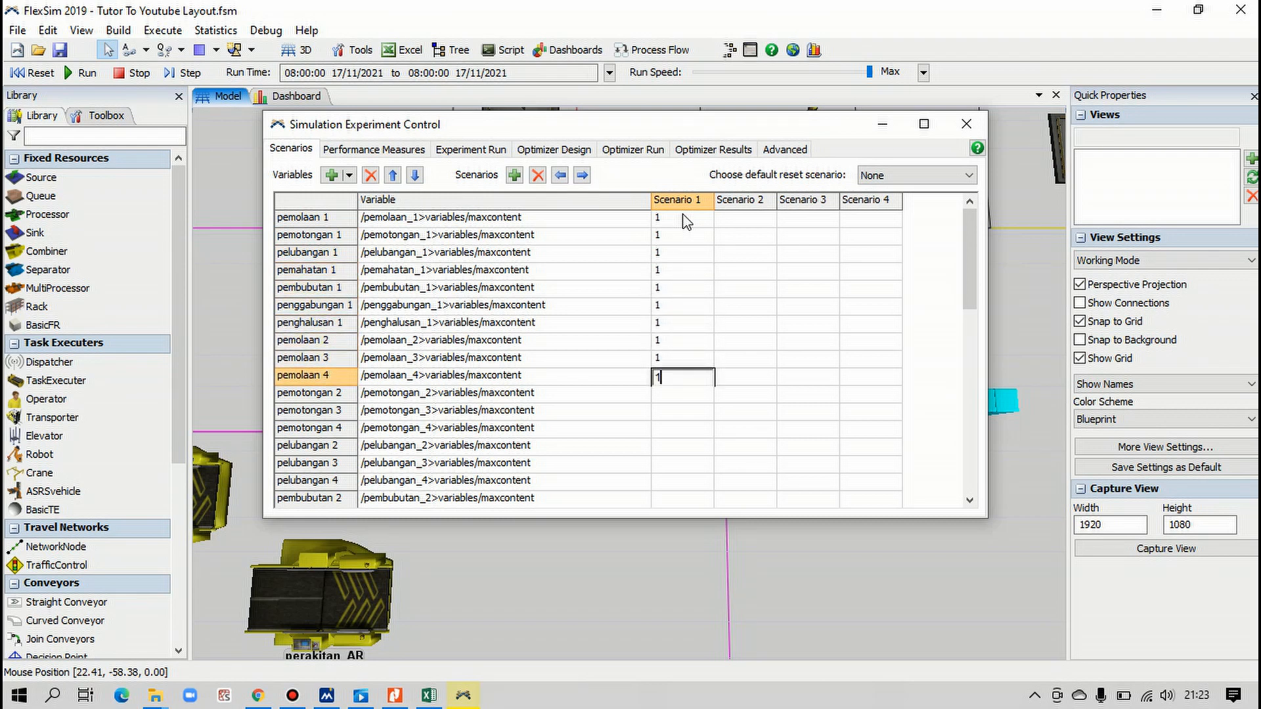
text(1)
key(Return)
text(1)
key(Return)
key(1)
key(Return)
key(1)
key(Return)
text(1)
key(Return)
text(1)
key(Return)
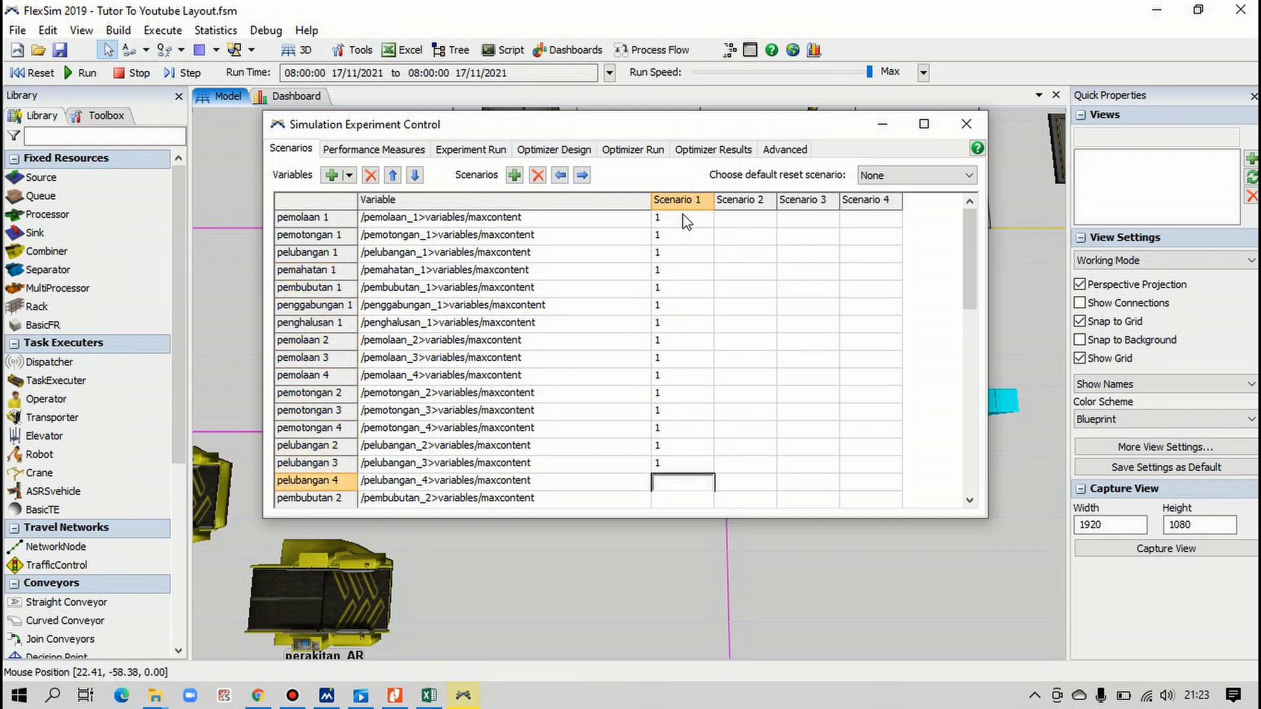
key(1)
key(Return)
key(1)
key(Return)
key(1)
key(Return)
key(1)
key(Return)
text(1)
key(Return)
text(1)
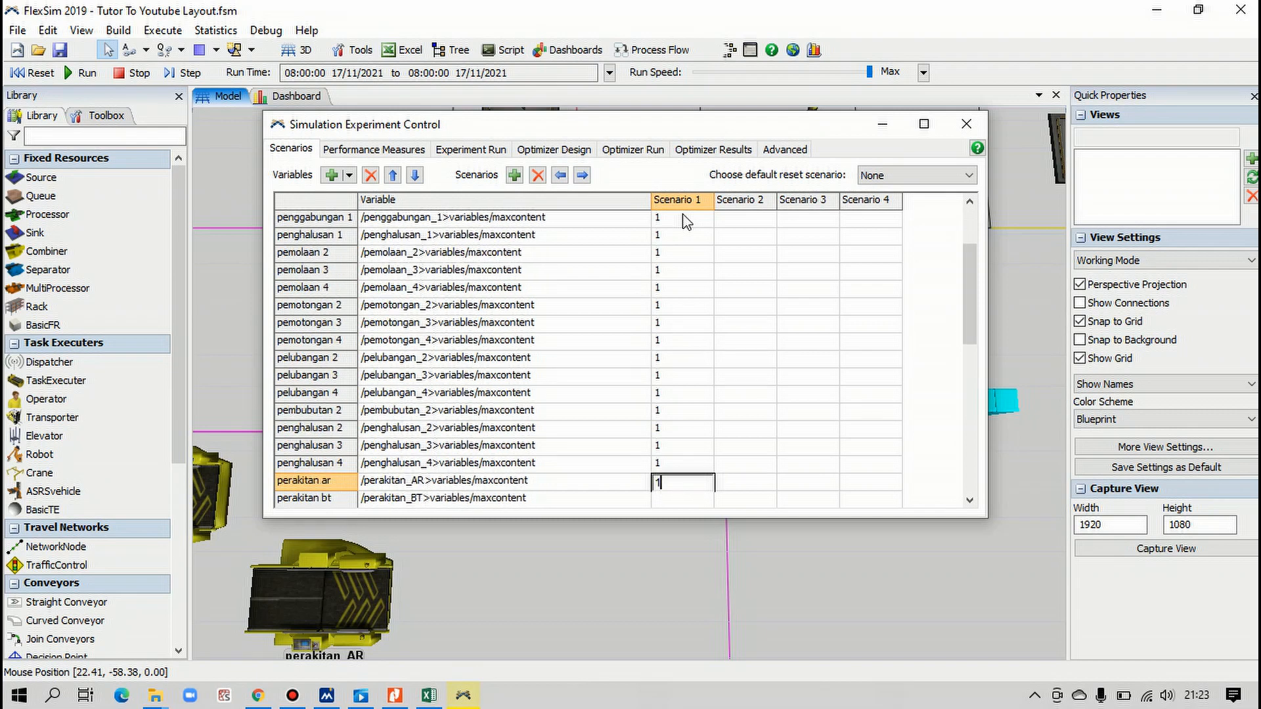
key(Return)
key(1)
key(Return)
key(1)
key(Return)
key(1)
key(Return)
key(1)
key(Return)
key(1)
key(Return)
key(1)
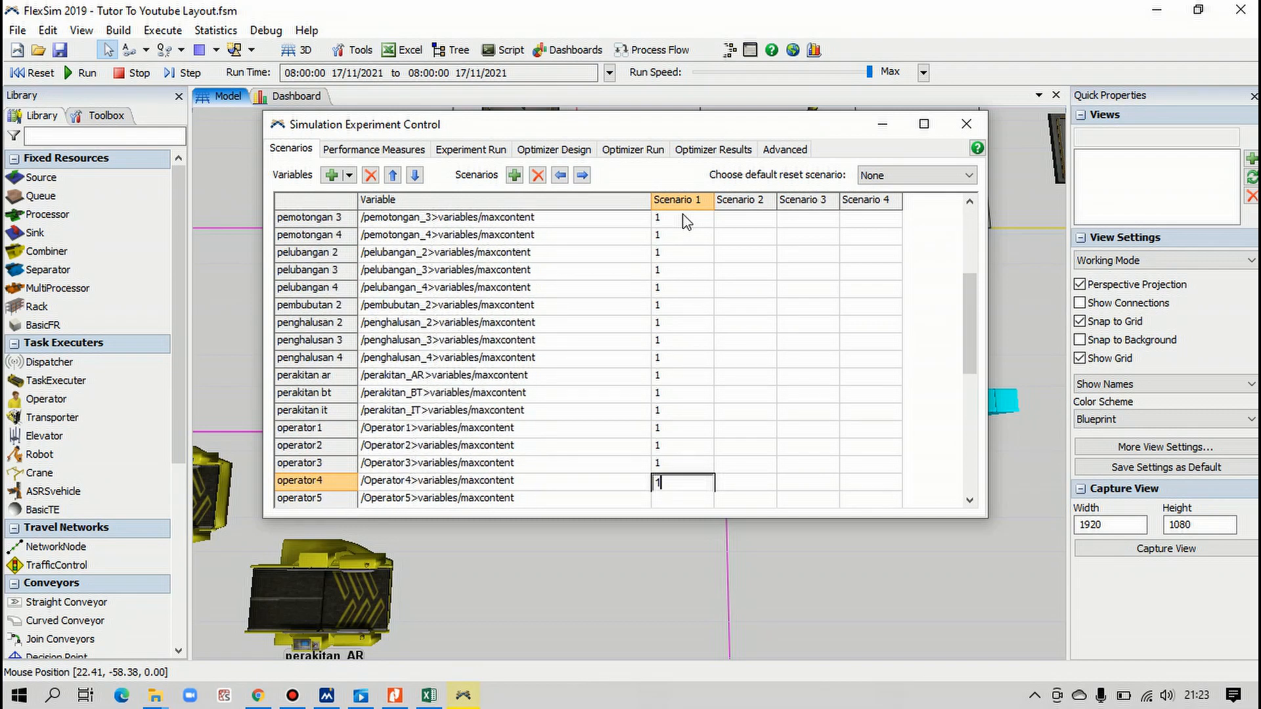
key(Return)
key(1)
key(Return)
key(1)
key(Return)
key(1)
key(Return)
key(1)
key(Return)
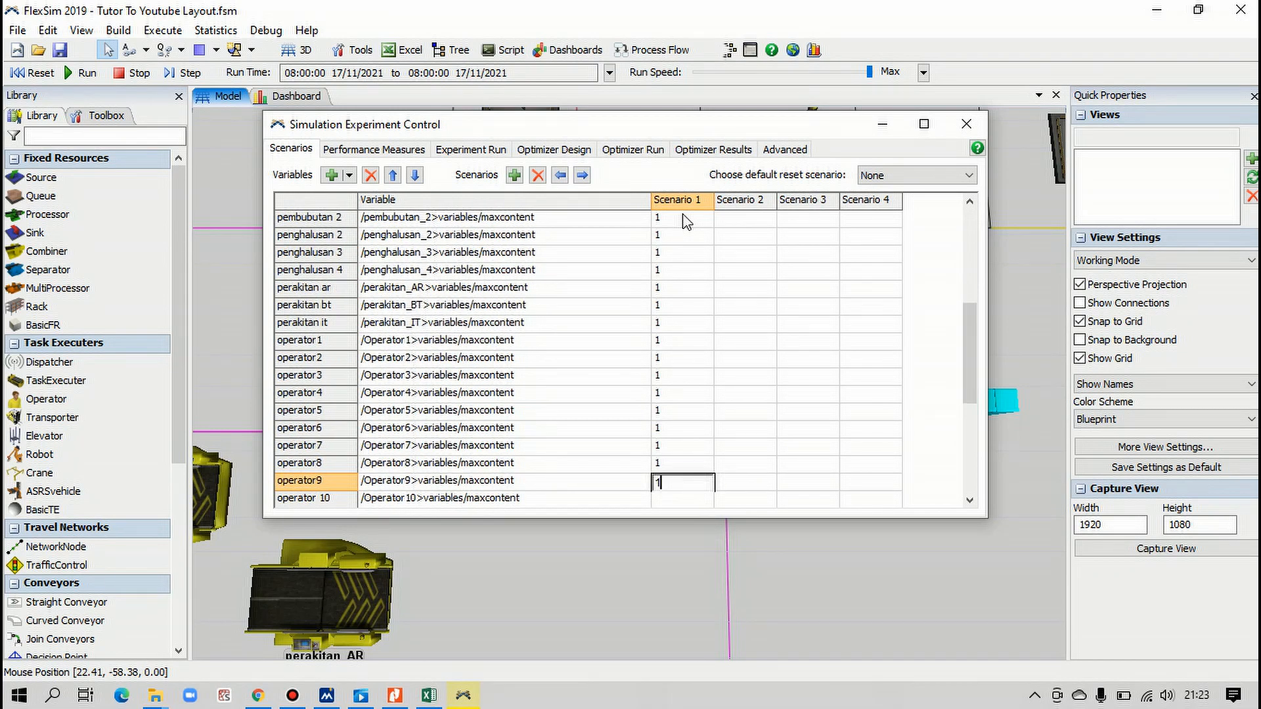
key(1)
key(Return)
text(1)
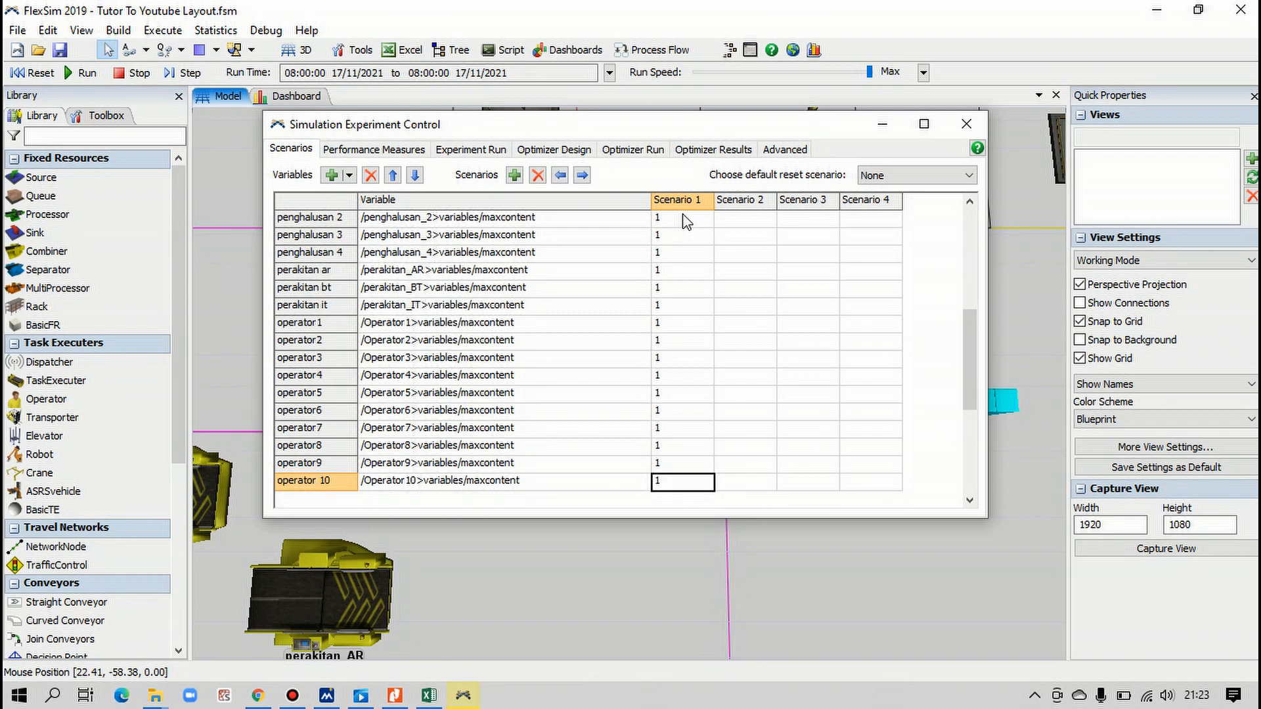
key(Up)
key(Up)
key(Up)
key(Down)
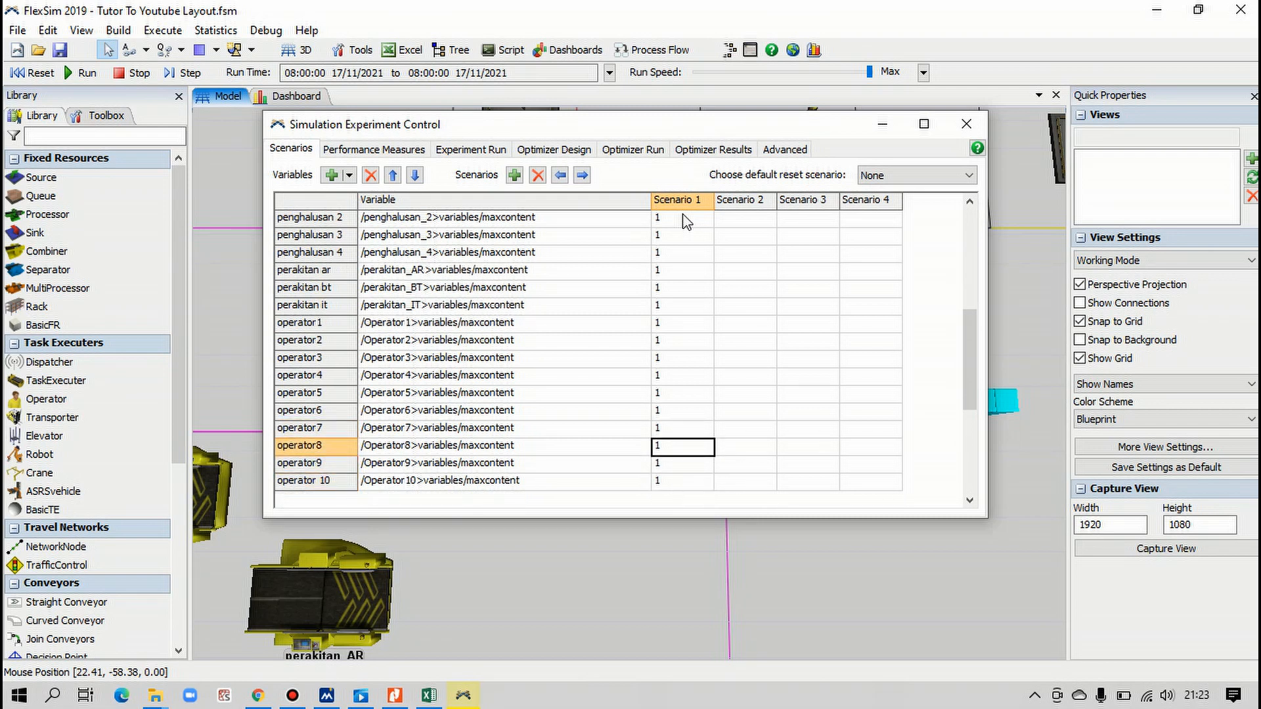
Step: Under Scenario 2, set pemolaan 1 to 5 and pemahatan 1 to 3
scroll(657, 340, down, 2)
scroll(658, 339, up, 2)
scroll(657, 339, up, 5)
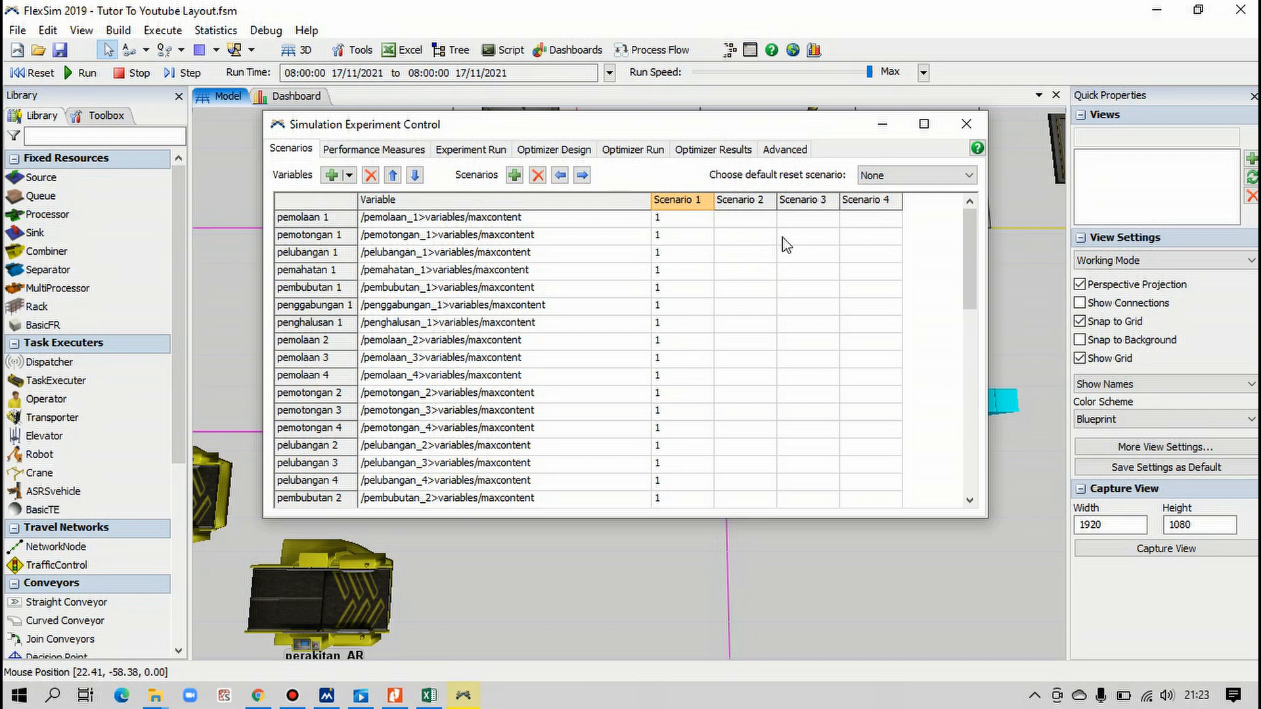
click(727, 224)
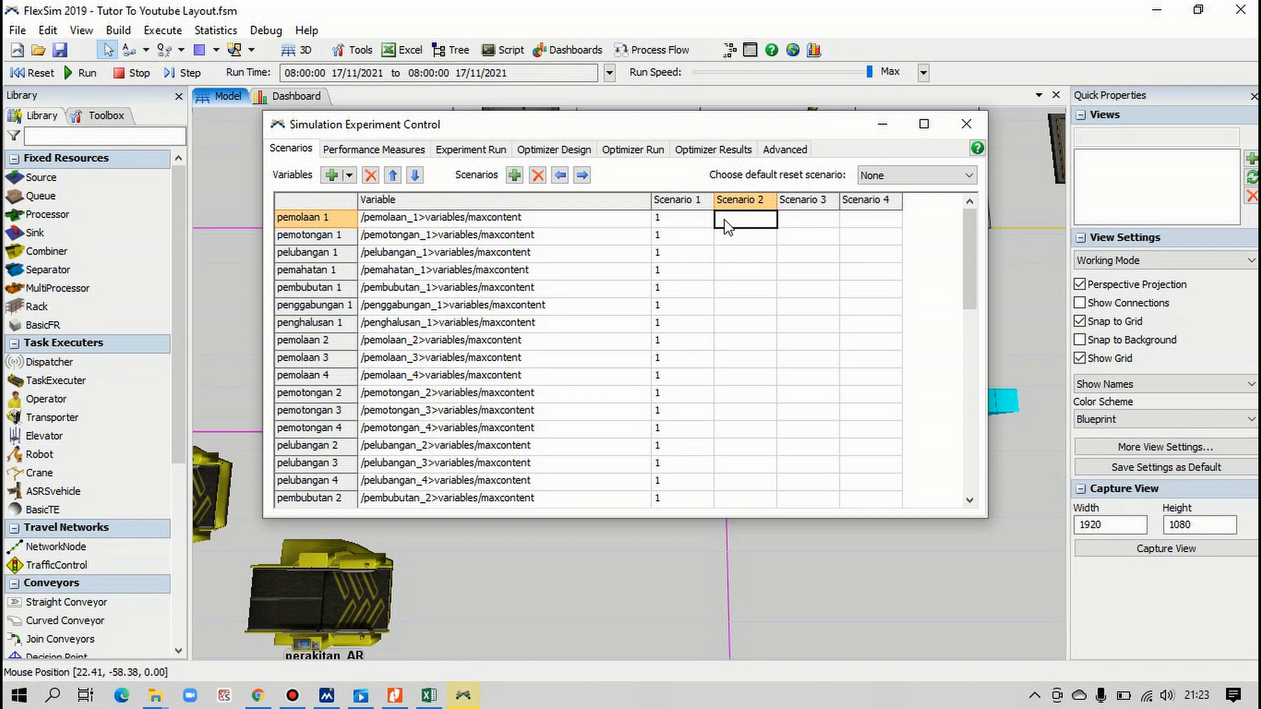
text(5)
key(Down)
key(Down)
key(Down)
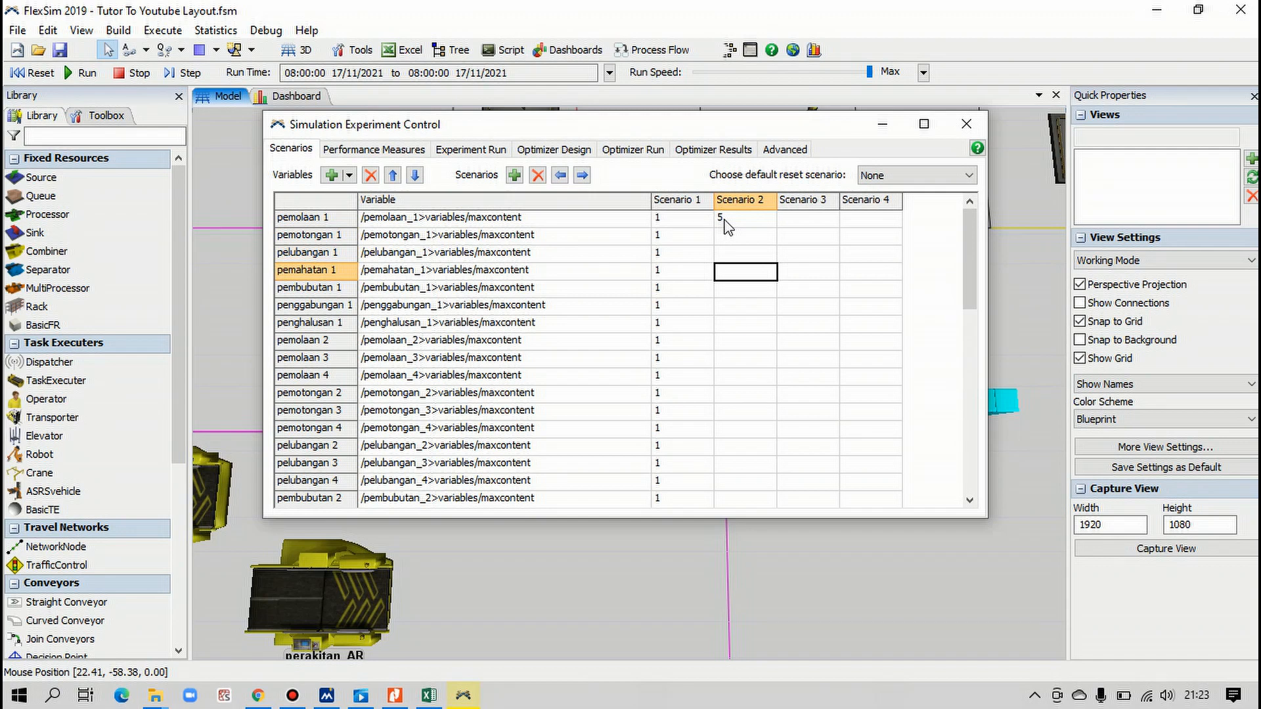
key(Up)
key(Down)
text(3)
Step: Under Scenario 2, set pemolaan 2 to 2, pemotongan 4 to 4 and pelubangan 4 to 6
key(Down)
key(Down)
key(Down)
key(Down)
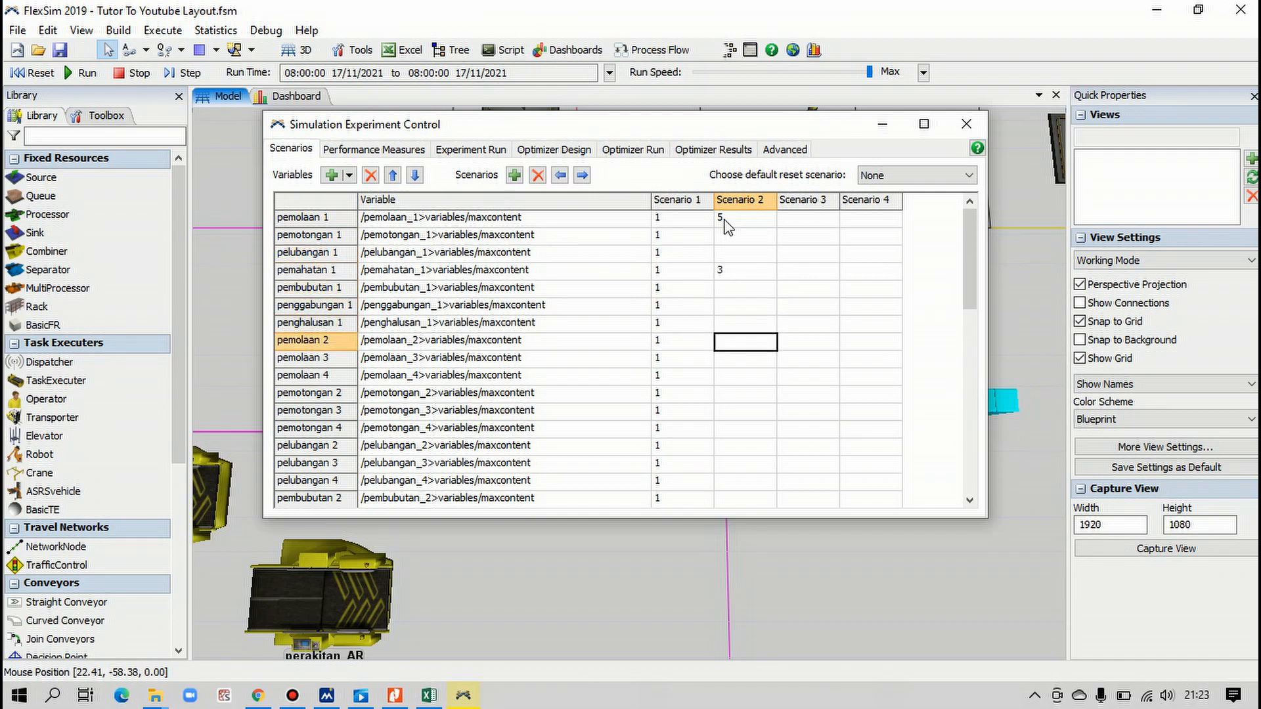
text(2)
key(Down)
key(Down)
key(Down)
key(Down)
key(Down)
text(4)
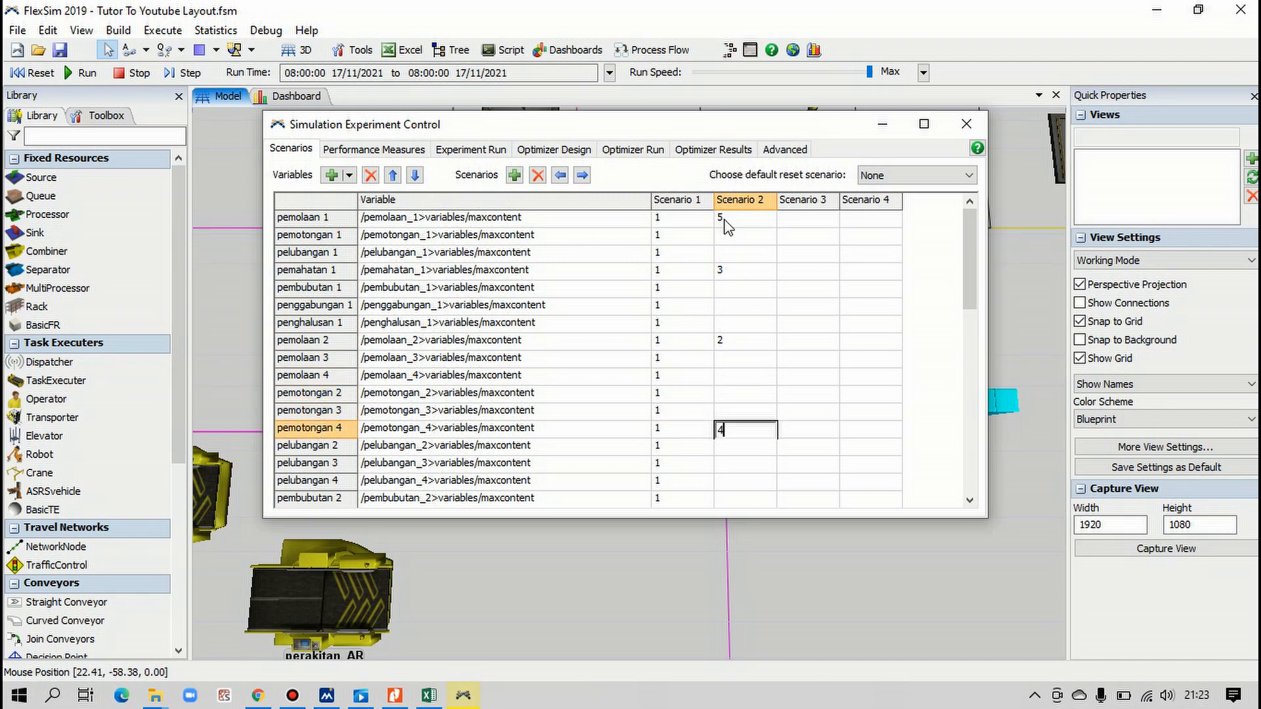
key(Down)
key(Down)
key(Down)
text(6)
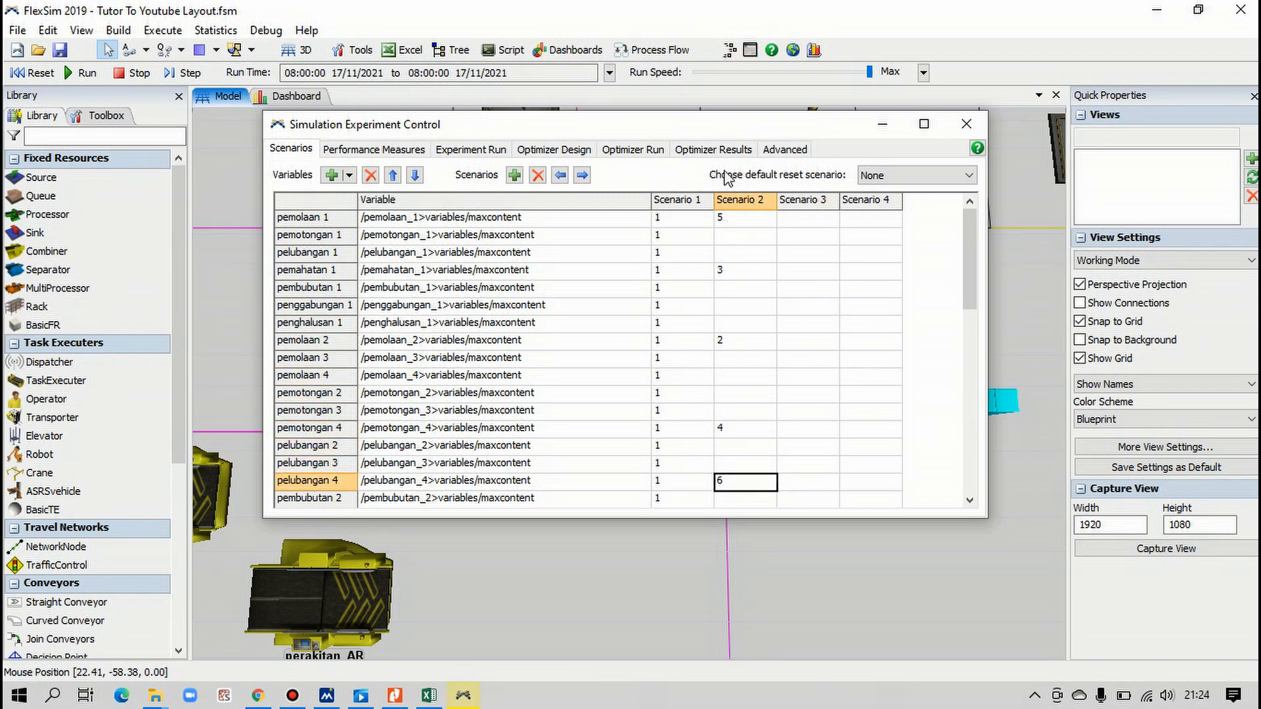
Step: Review the scenario values for all variables, from pemolaan 1 down through the perakitan entries to operator 10
scroll(783, 436, down, 2)
scroll(783, 436, down, 2)
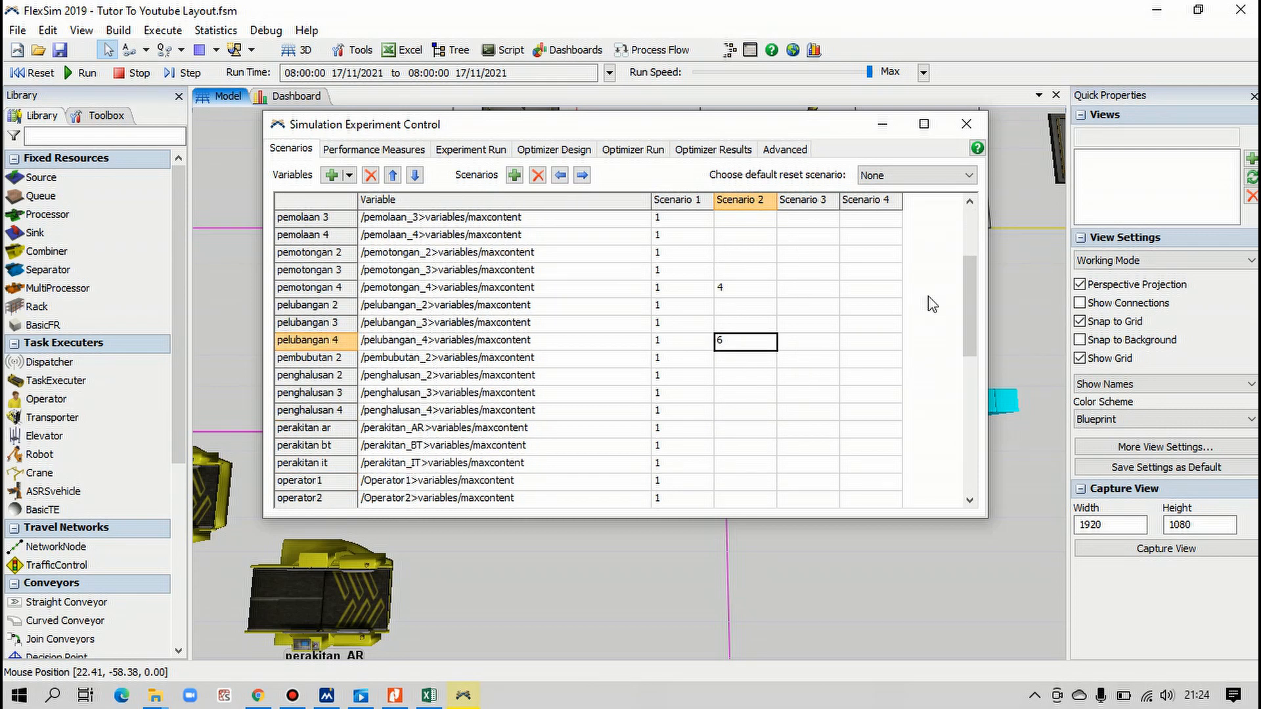
scroll(852, 332, down, 2)
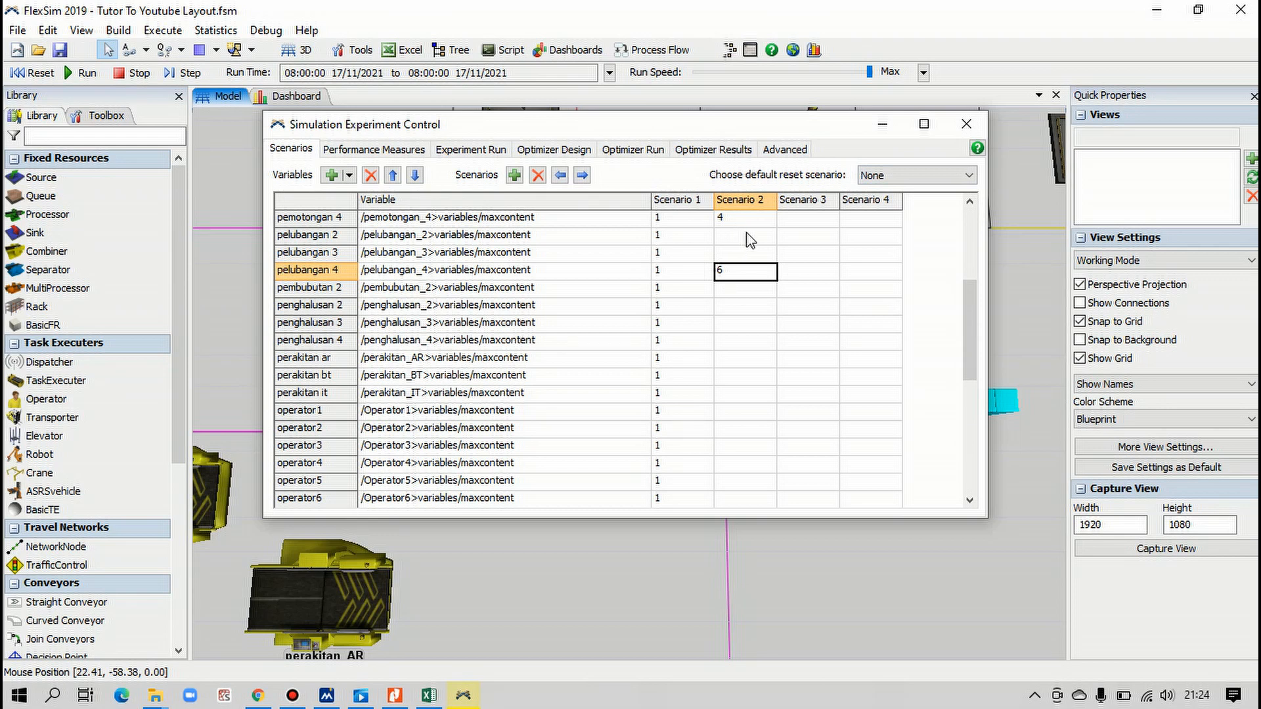
scroll(756, 276, down, 2)
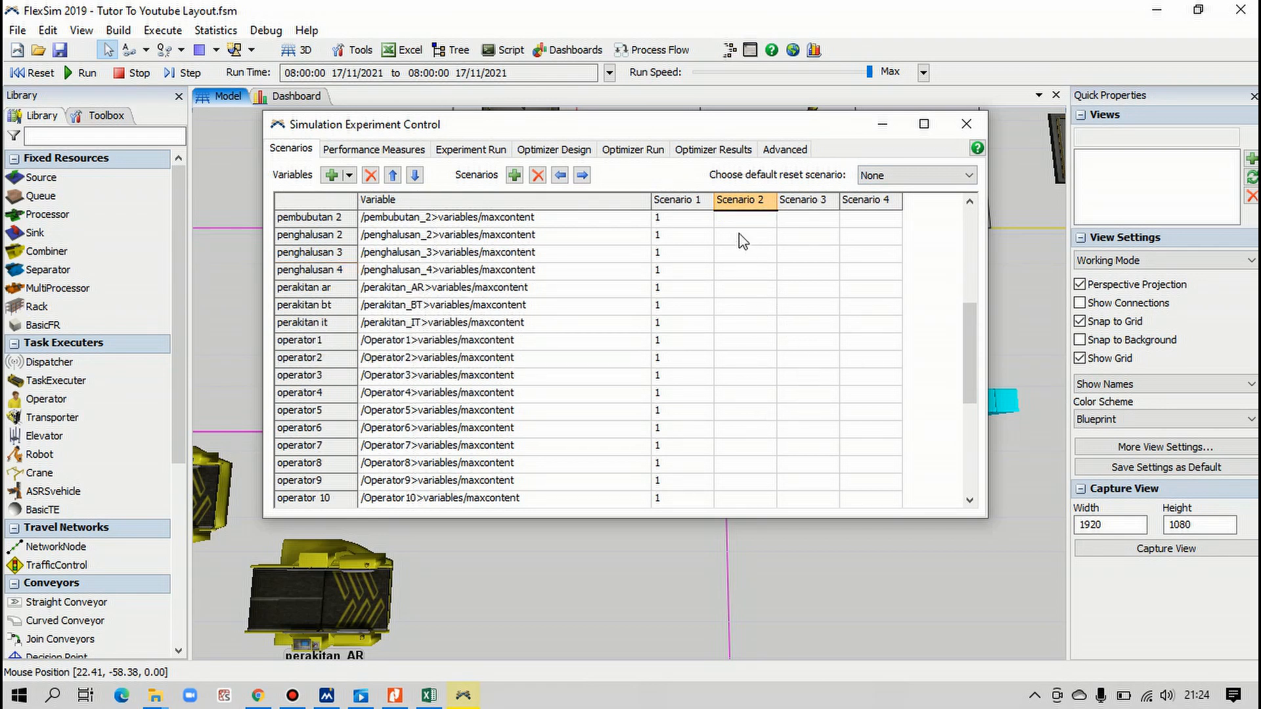
scroll(749, 263, up, 5)
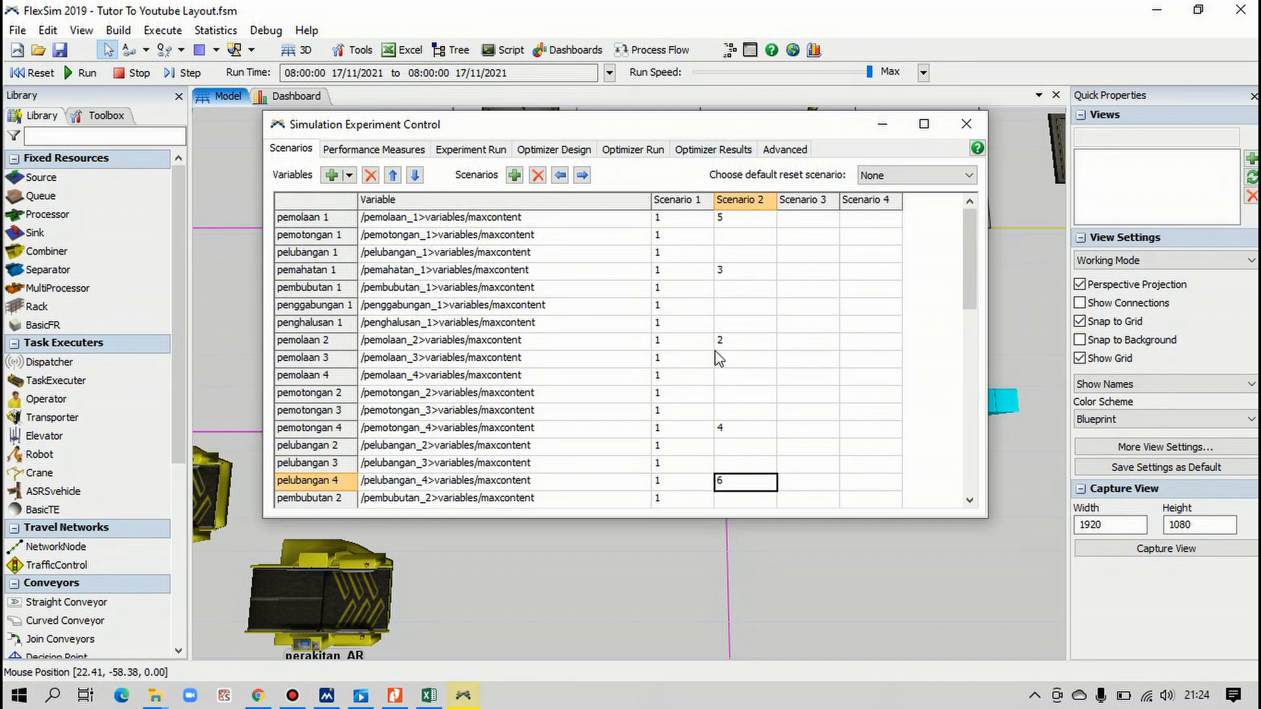
scroll(729, 364, down, 3)
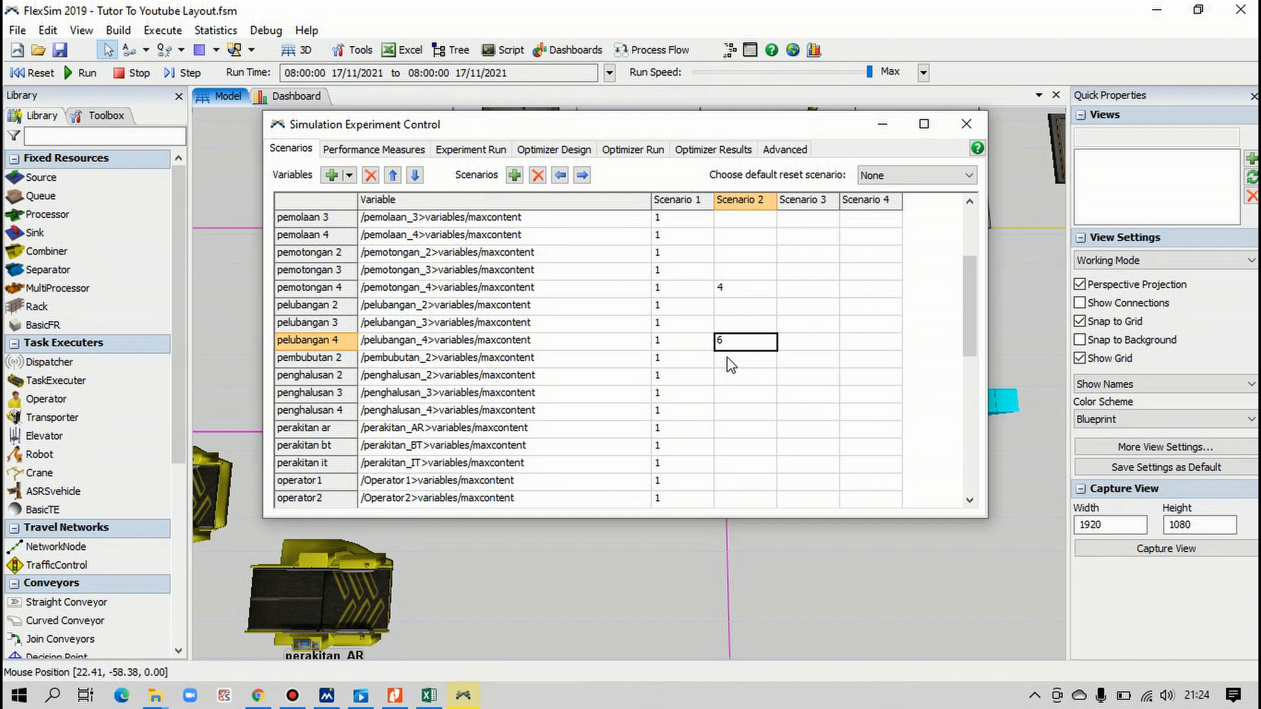
scroll(731, 366, up, 3)
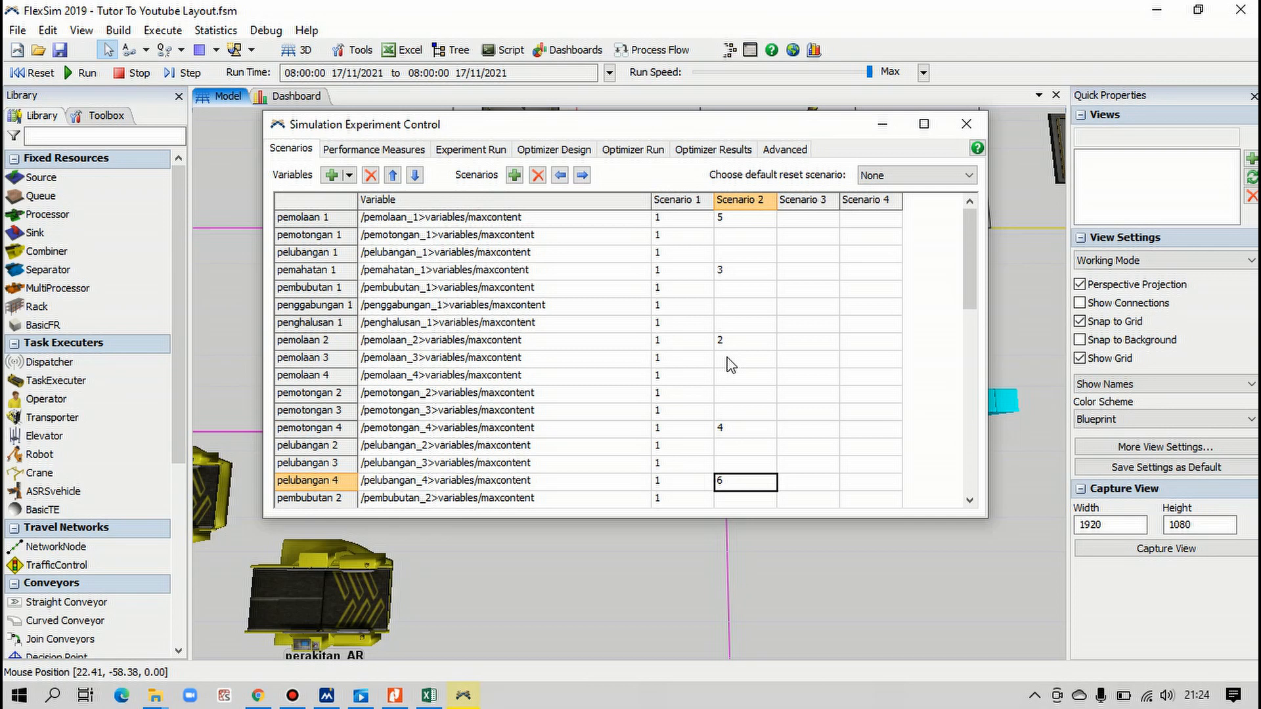
scroll(730, 365, down, 5)
scroll(599, 386, down, 2)
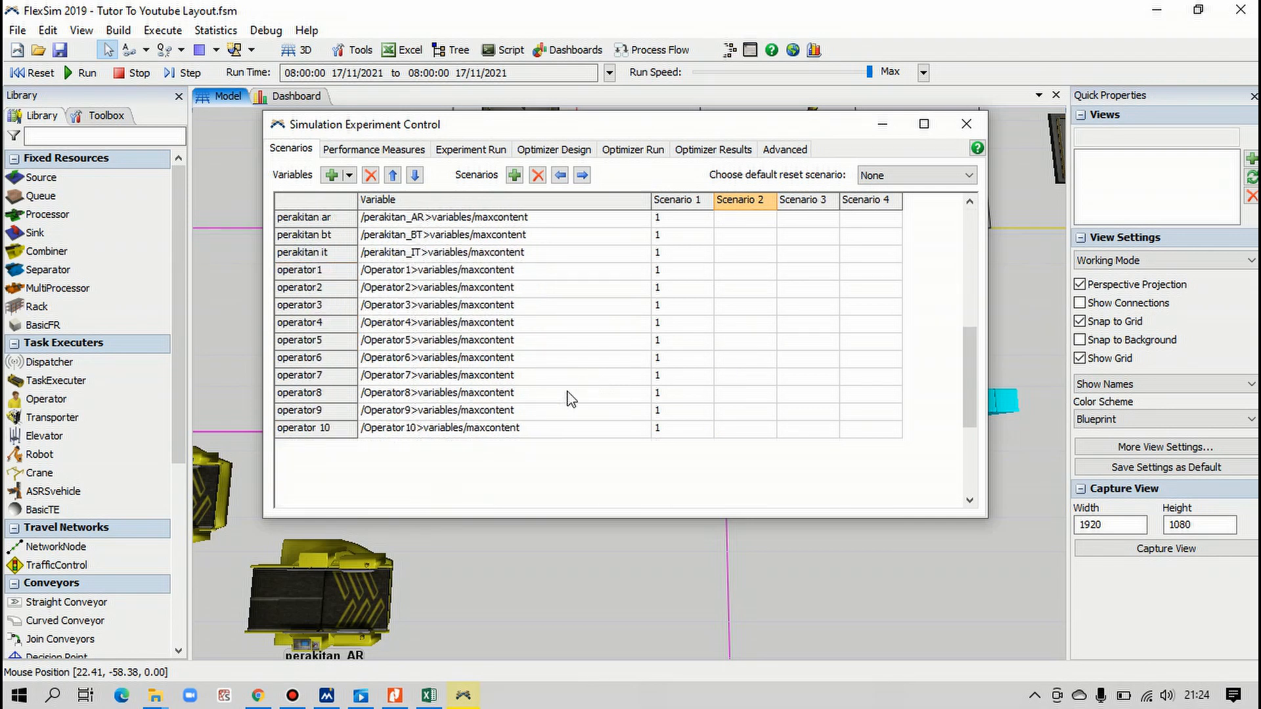
text(6)
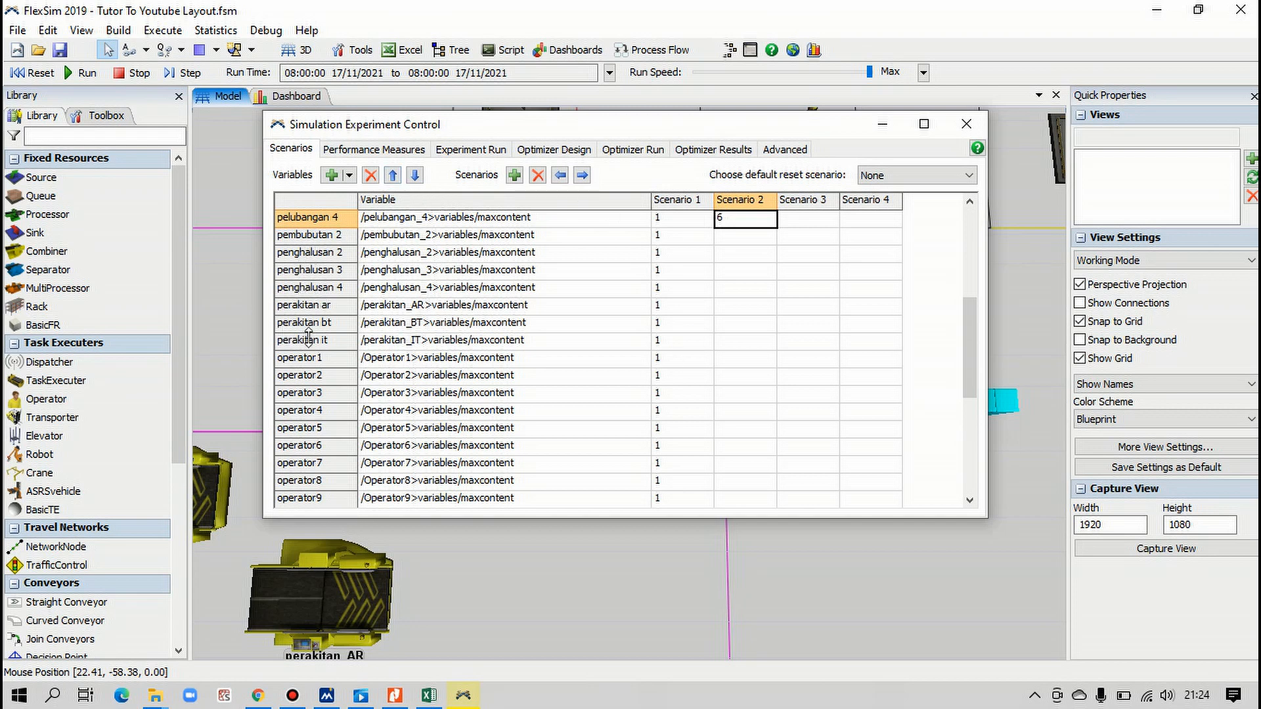
scroll(377, 353, down, 1)
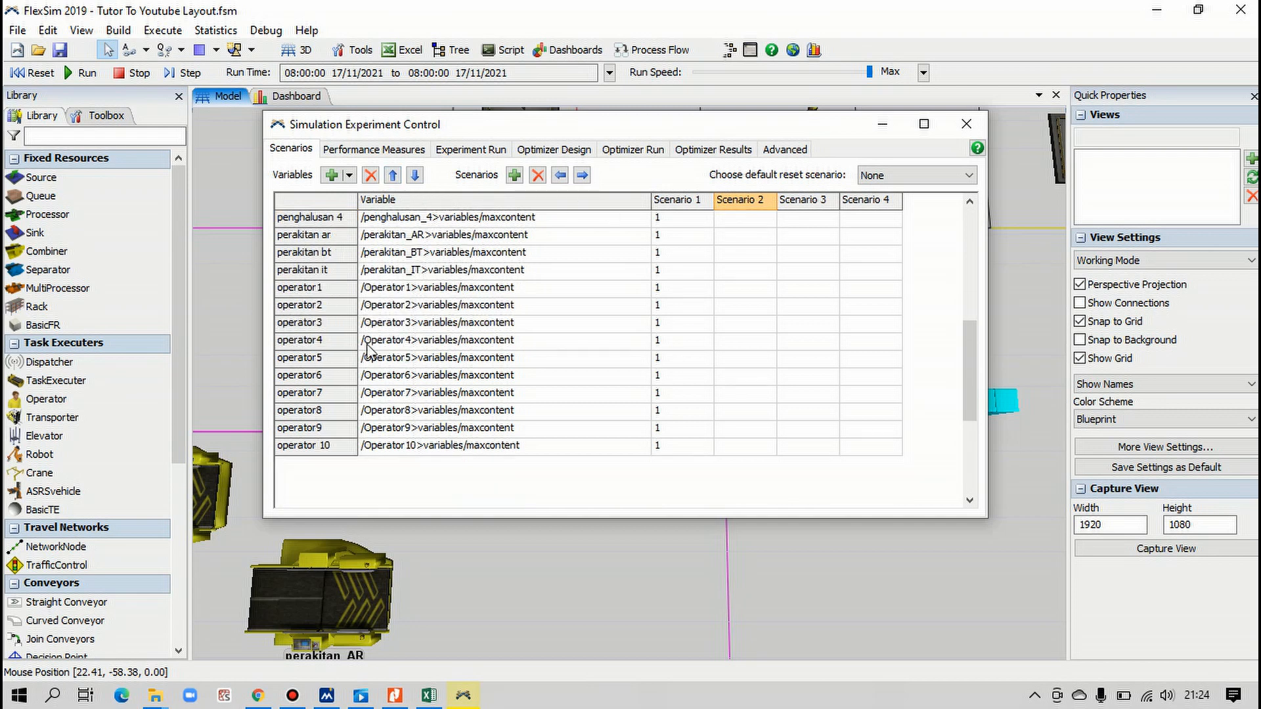
scroll(499, 381, up, 1)
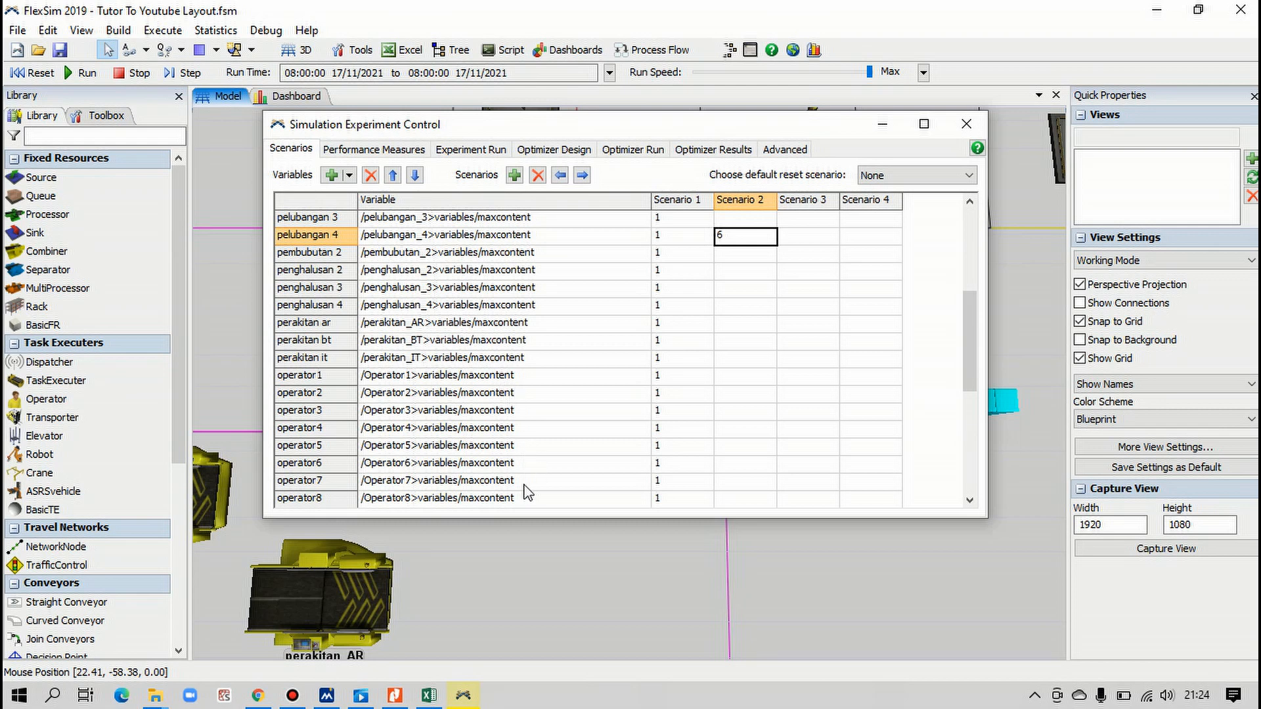
scroll(515, 476, down, 1)
scroll(525, 394, up, 5)
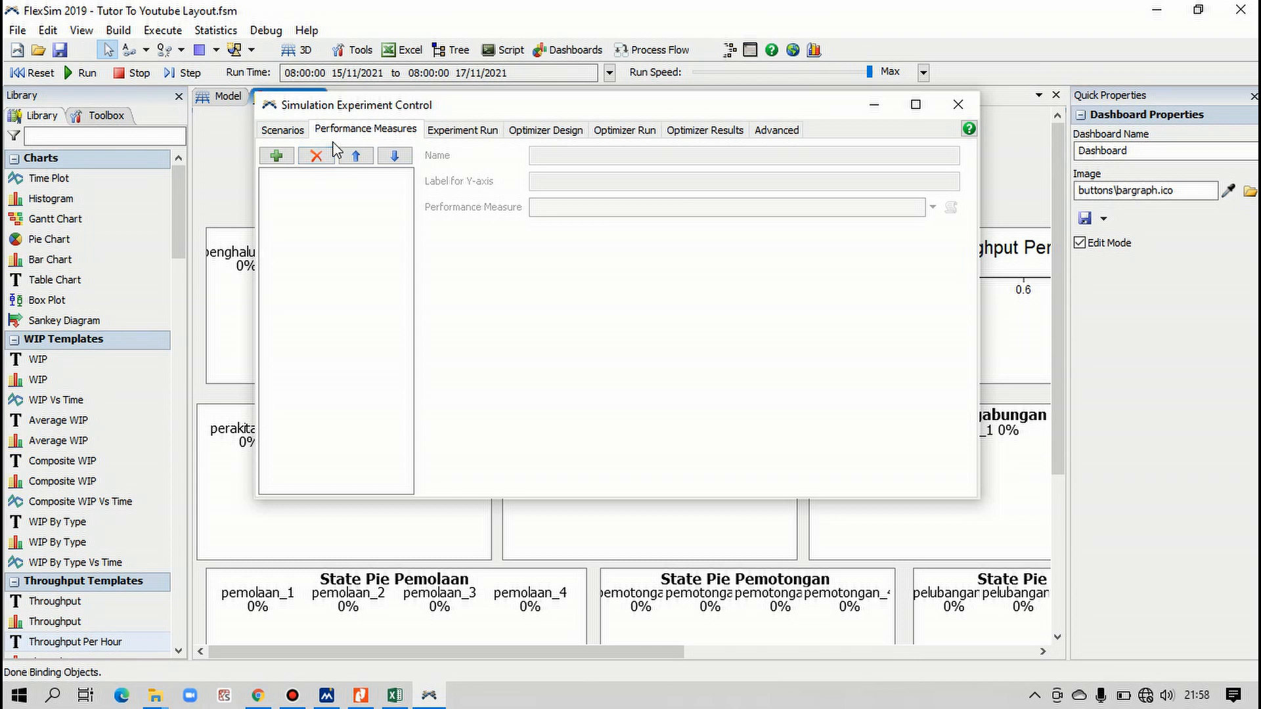
Step: Add a performance measure for the Throughput average of Tabel Throughput Per Hour Antrian
click(275, 156)
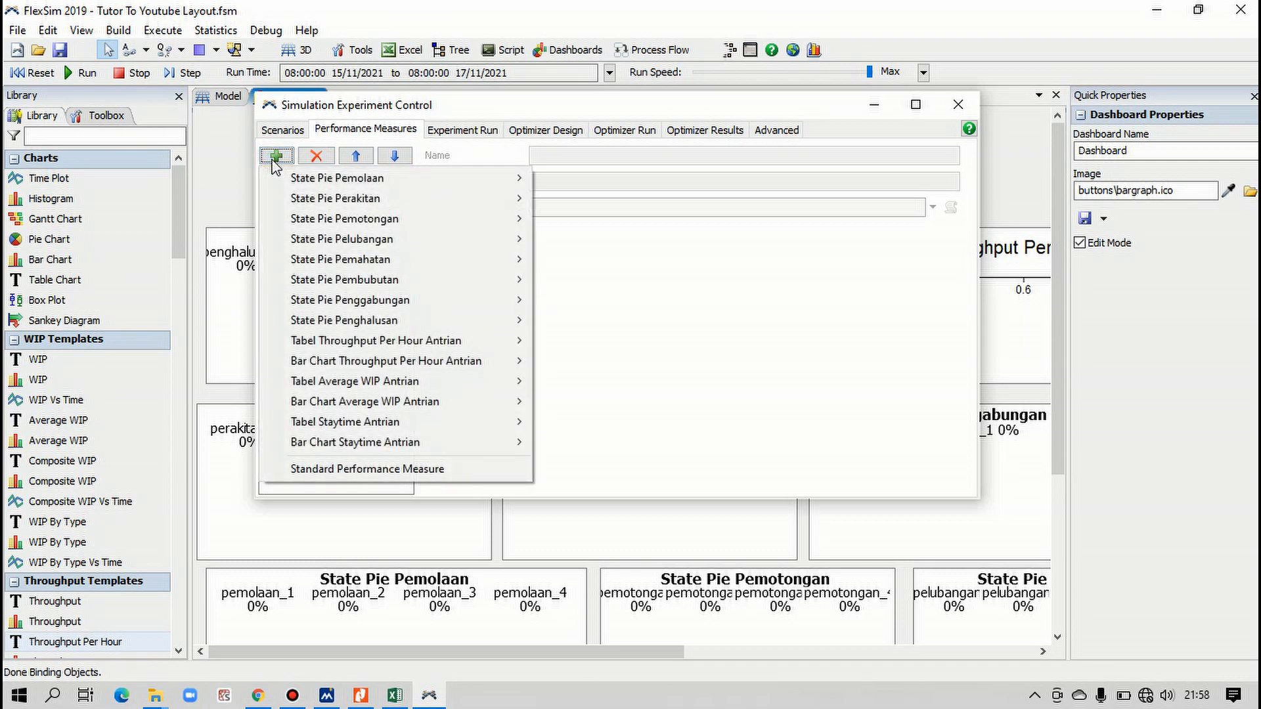
mouse_move(389, 342)
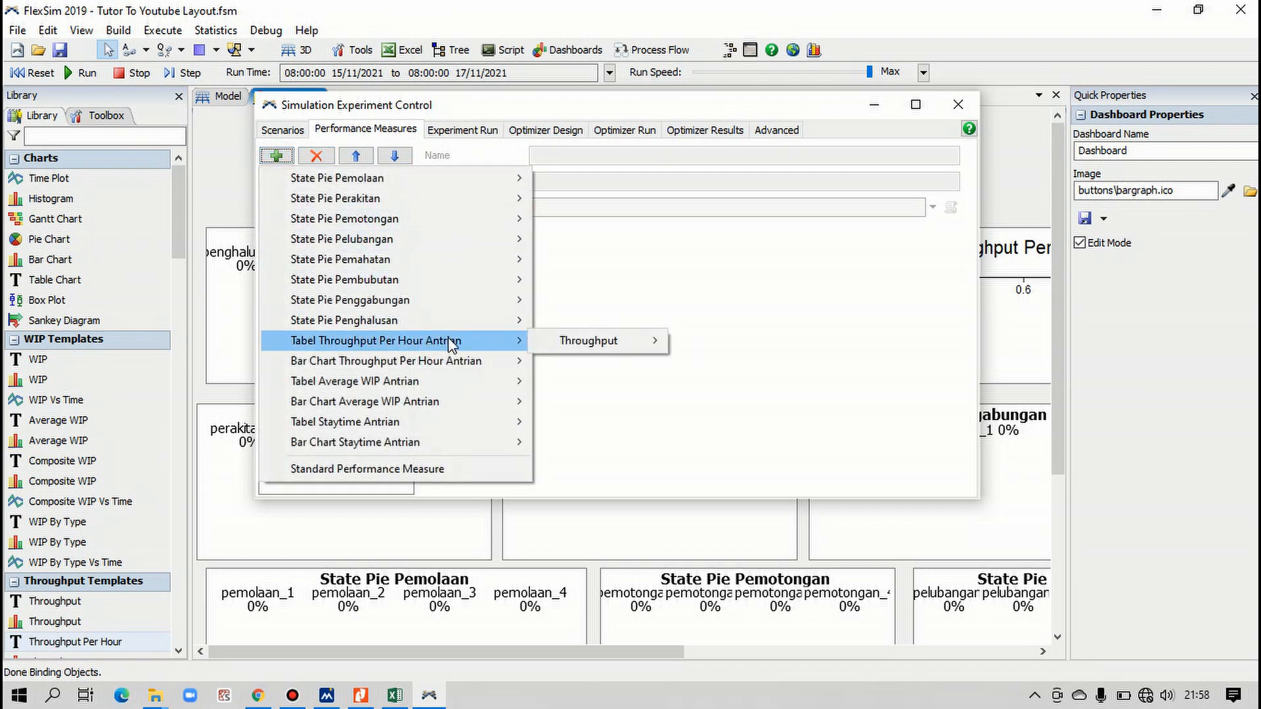
mouse_move(611, 340)
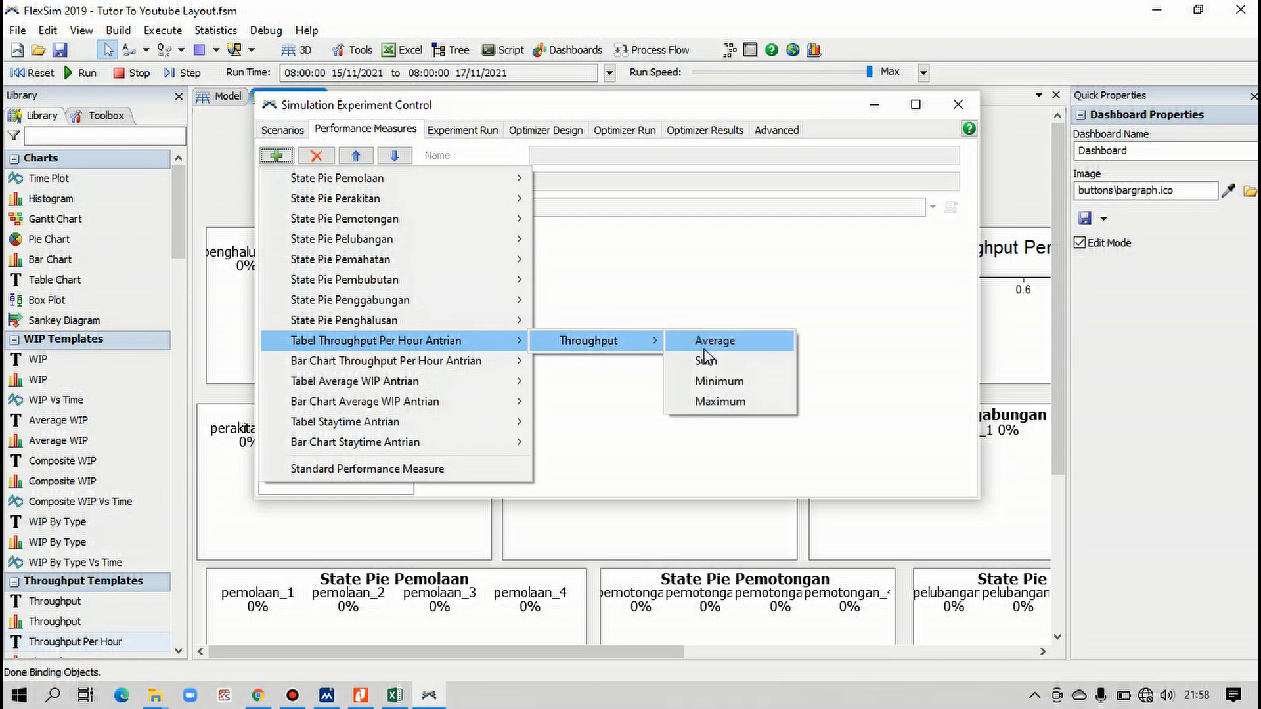
click(707, 345)
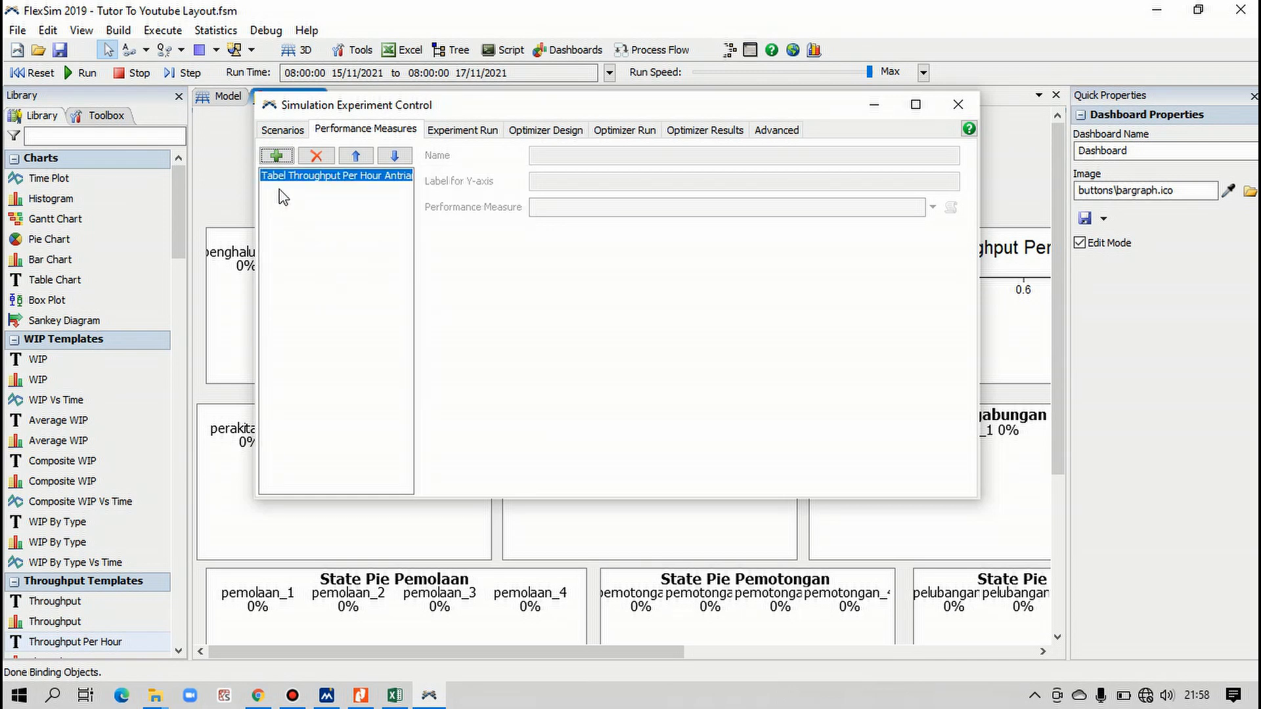
Step: Add a performance measure for the AverageWIP average of Tabel Average WIP Antrian
click(279, 156)
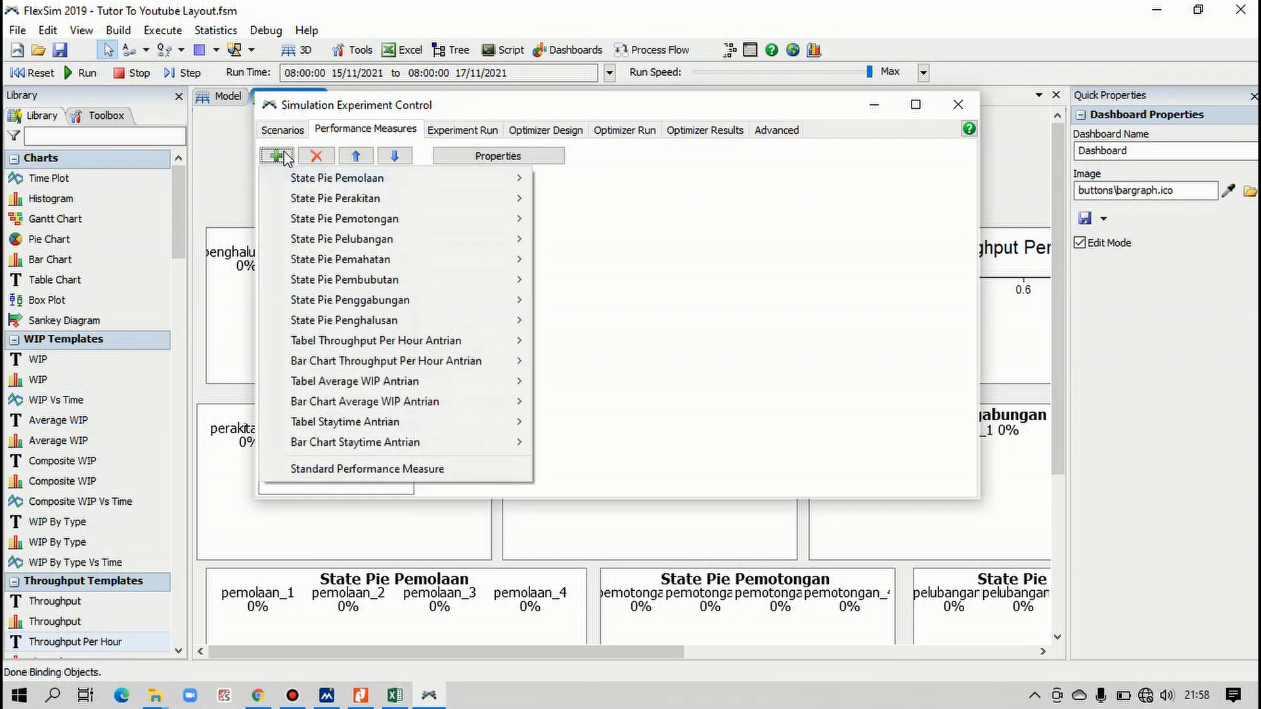
mouse_move(514, 381)
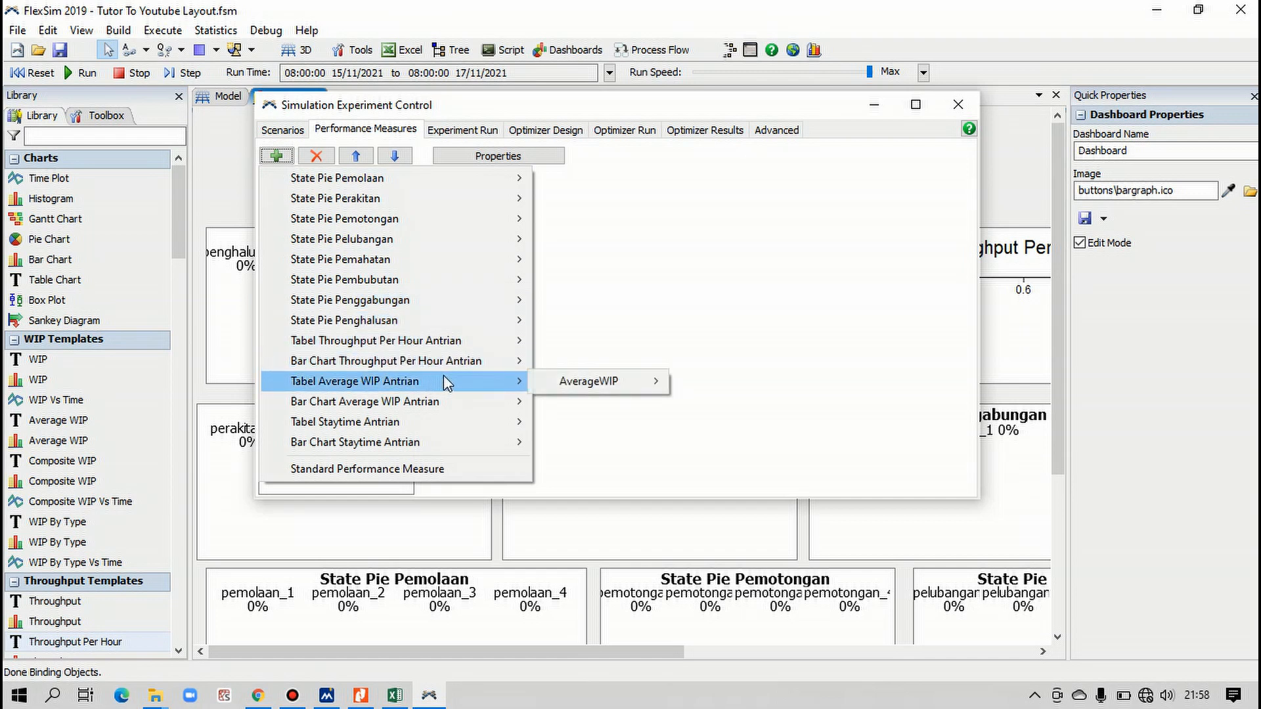
mouse_move(562, 386)
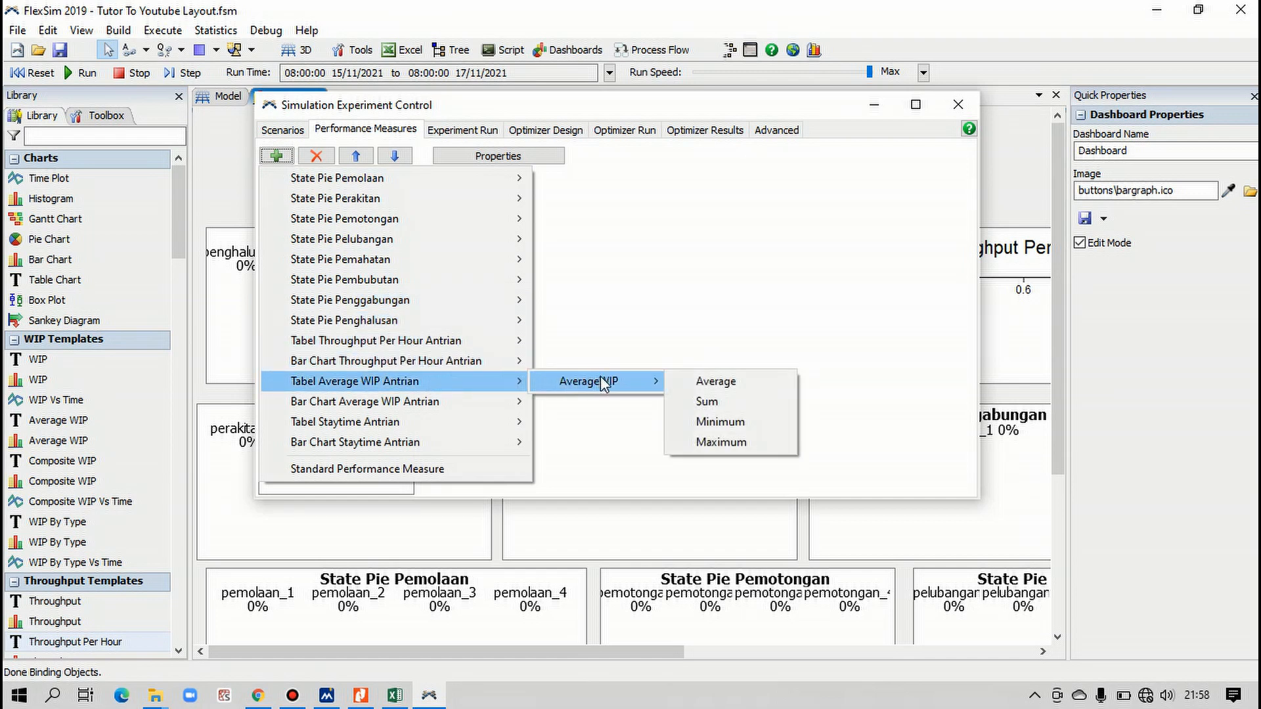
click(687, 381)
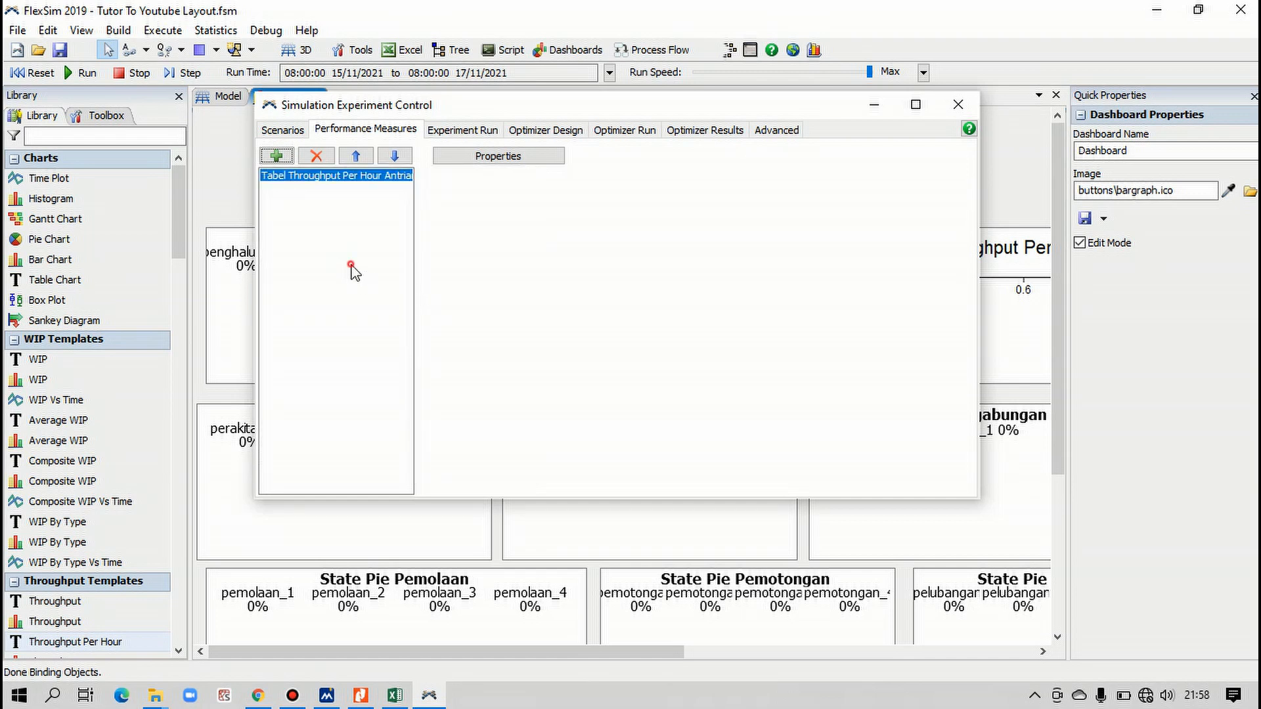
Step: Add a performance measure for the AvgStaytime average of Tabel Staytime Antrian
click(275, 157)
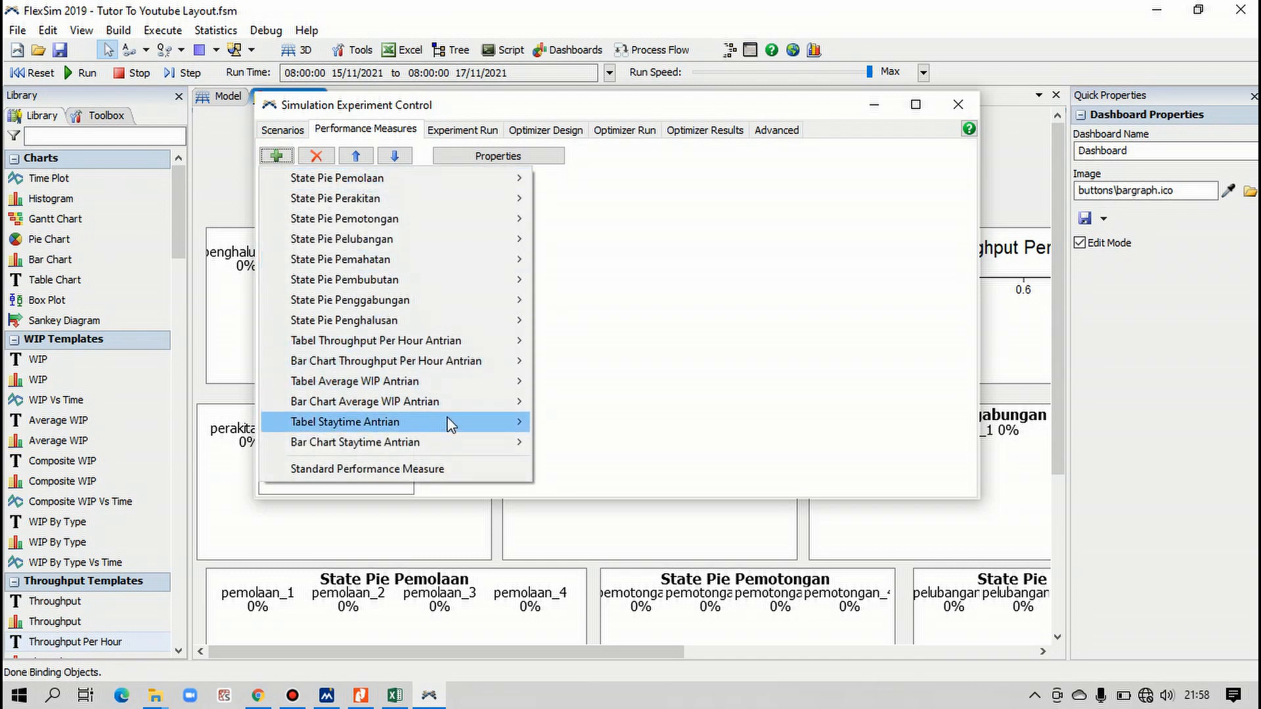
mouse_move(520, 422)
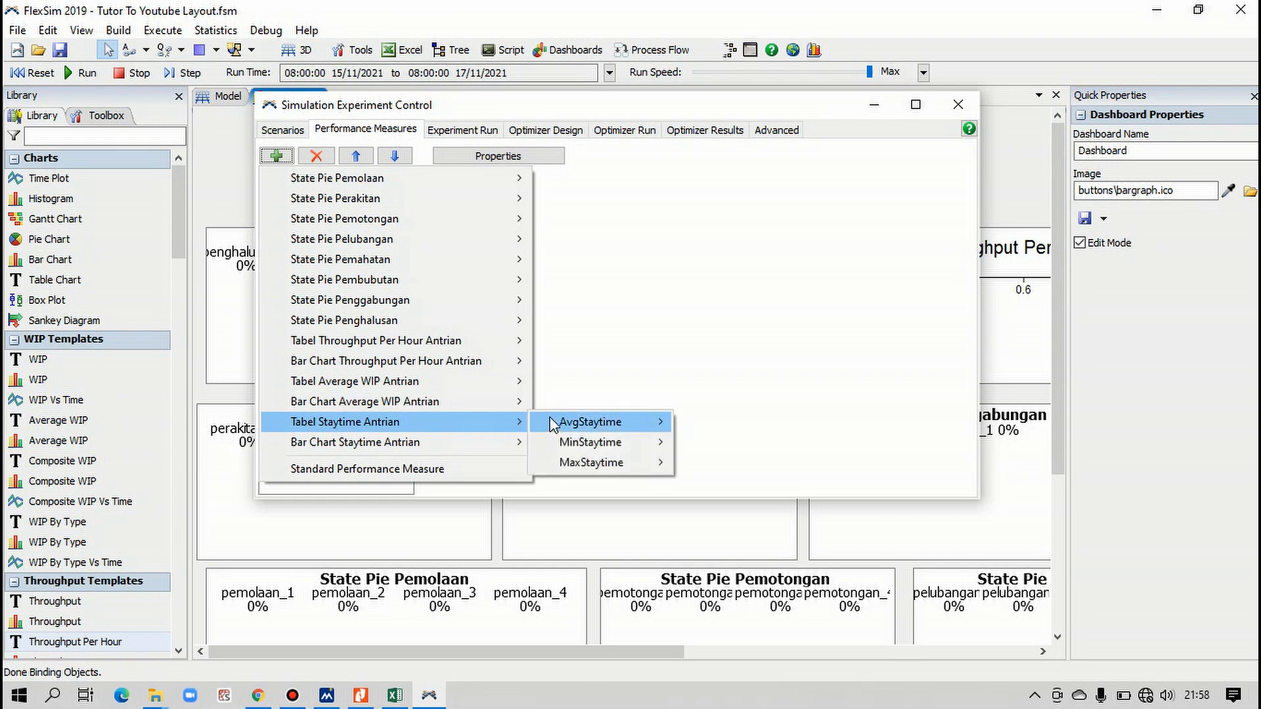
mouse_move(604, 423)
click(702, 422)
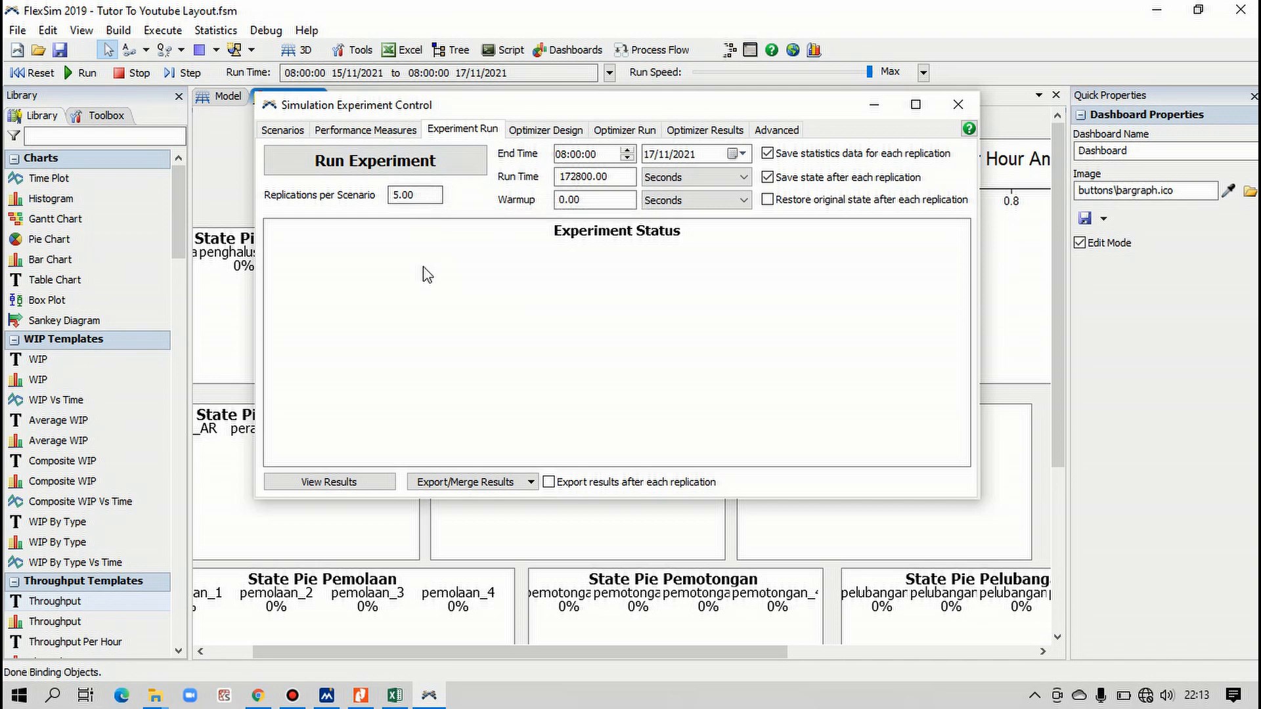
Step: Run the experiment for all scenarios and open its performance measure results
click(381, 163)
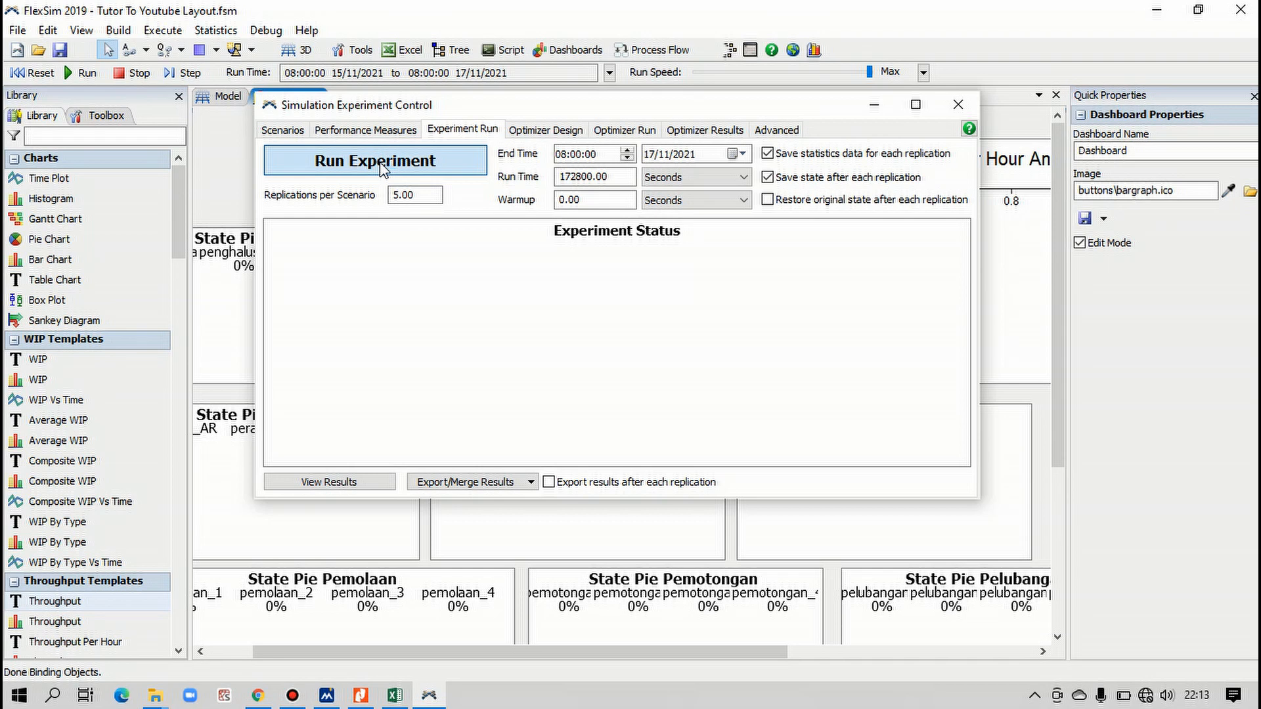
click(383, 168)
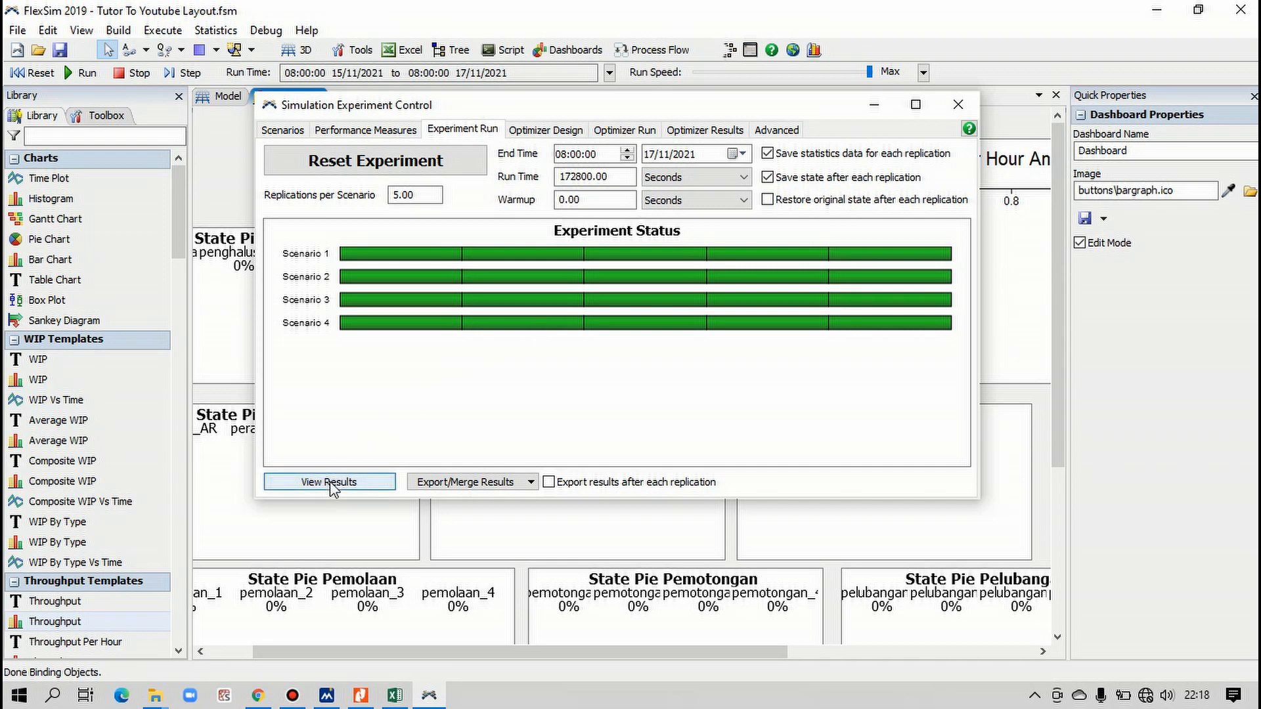
click(364, 484)
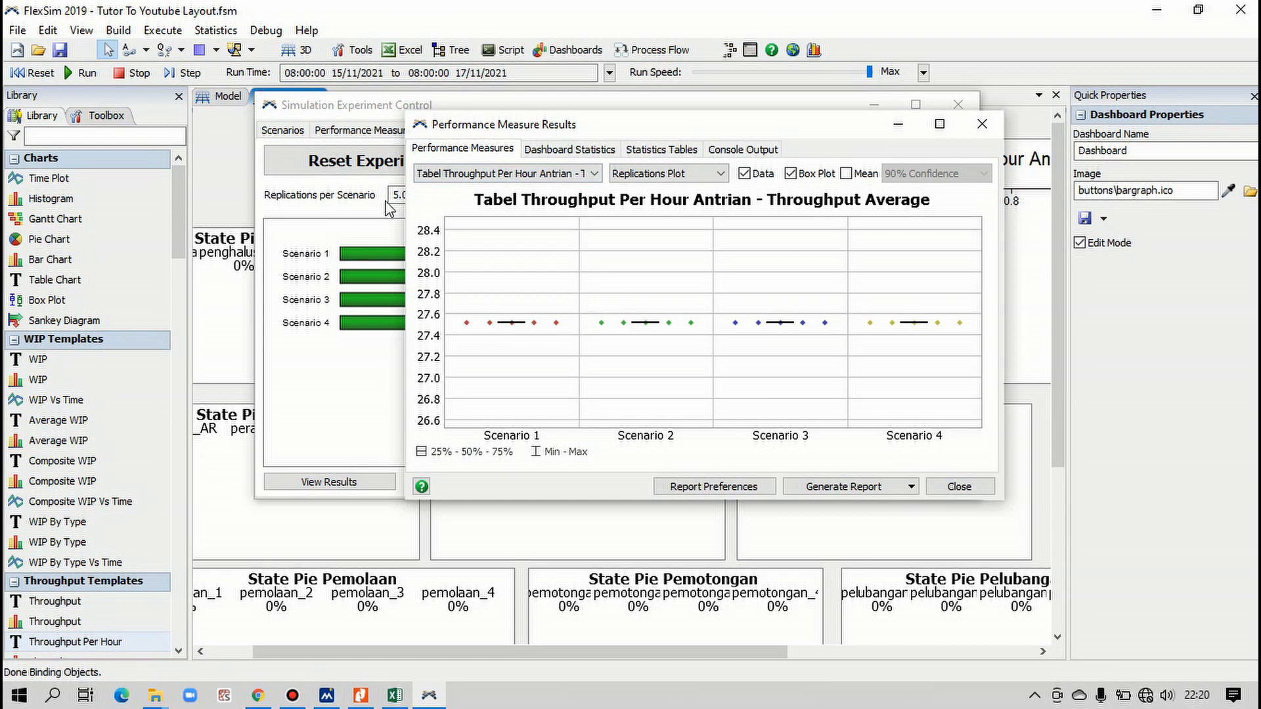
Step: Consult the report format document in Nitro Pro, and back in FlexSim show the Tabel Throughput Per Hour Antrian replications plot
click(360, 695)
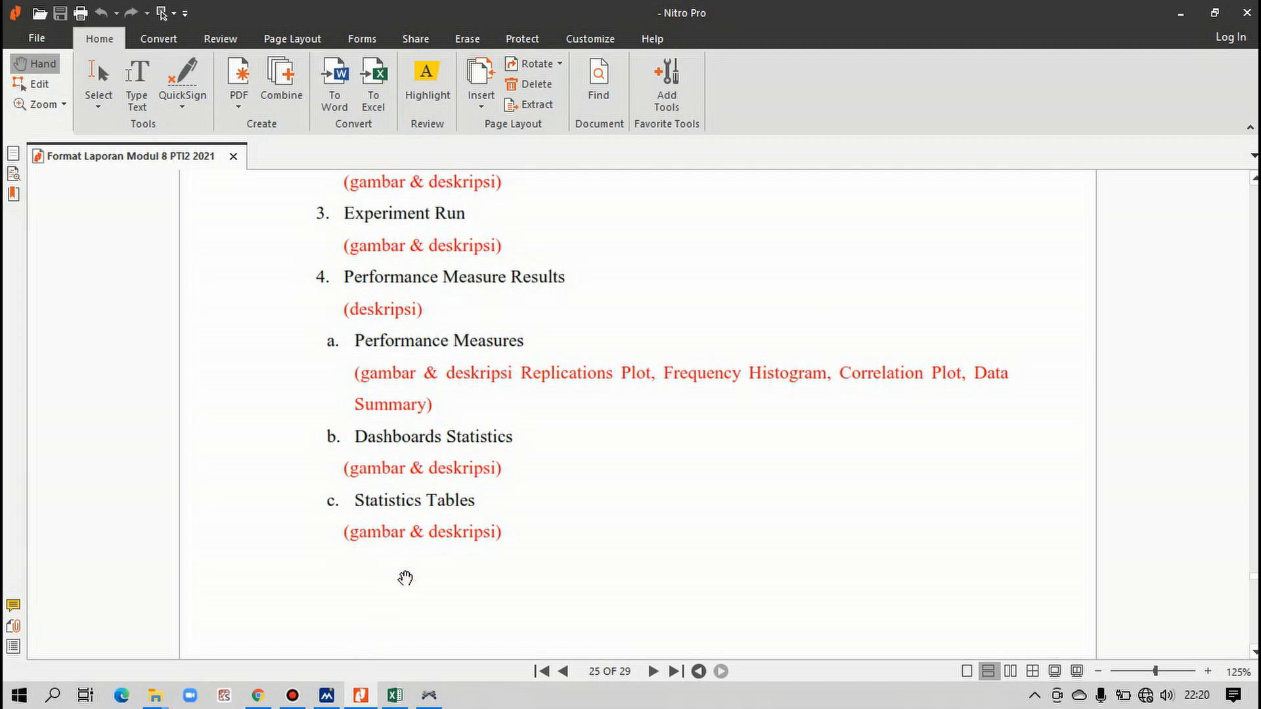
click(360, 696)
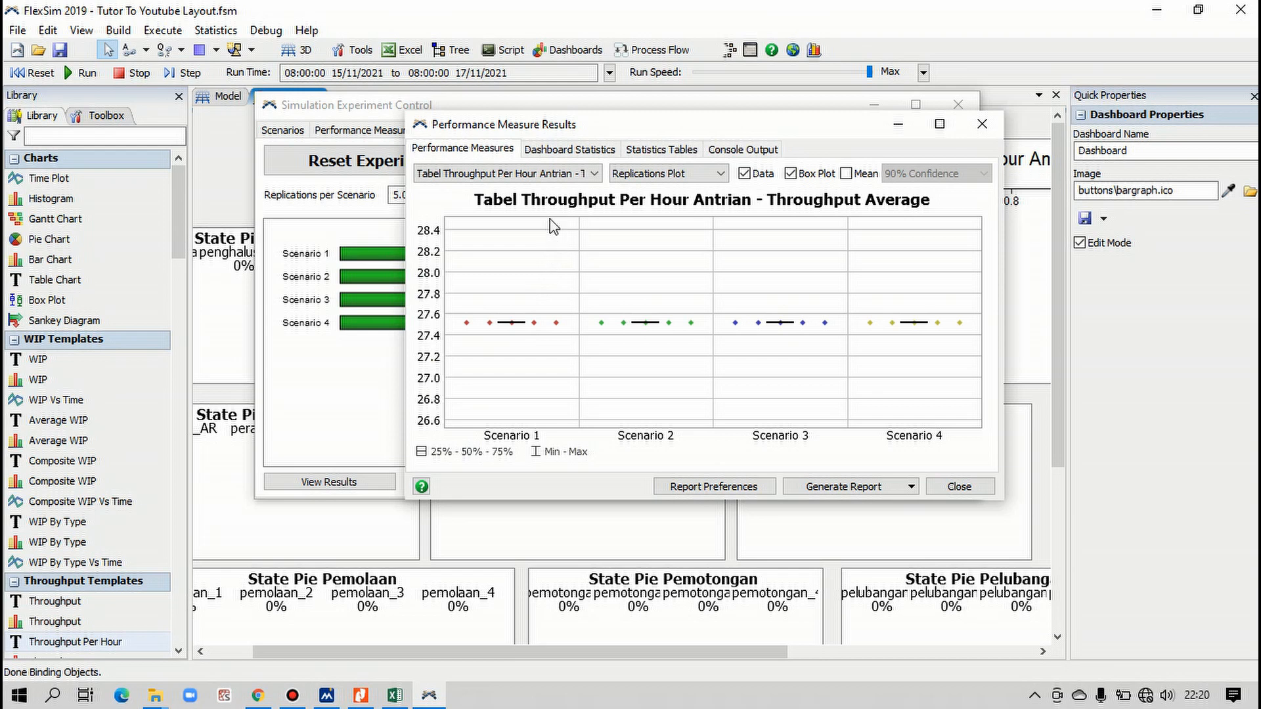
click(532, 176)
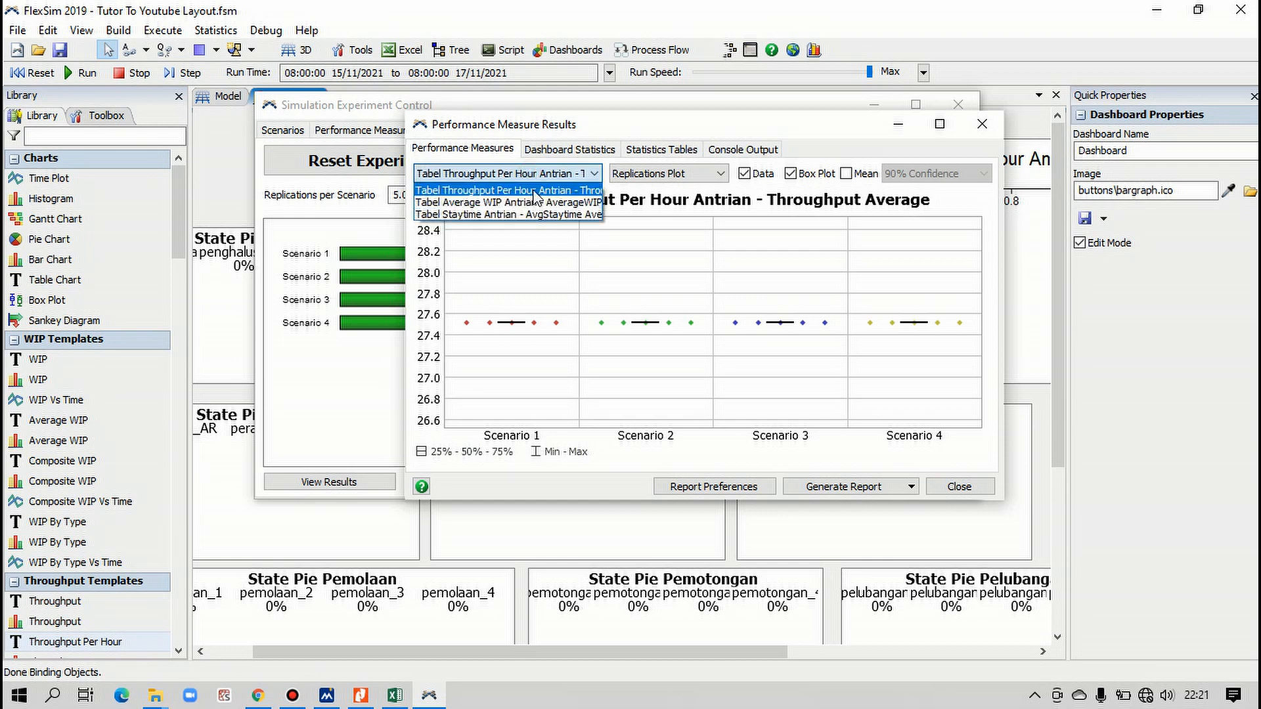
click(540, 191)
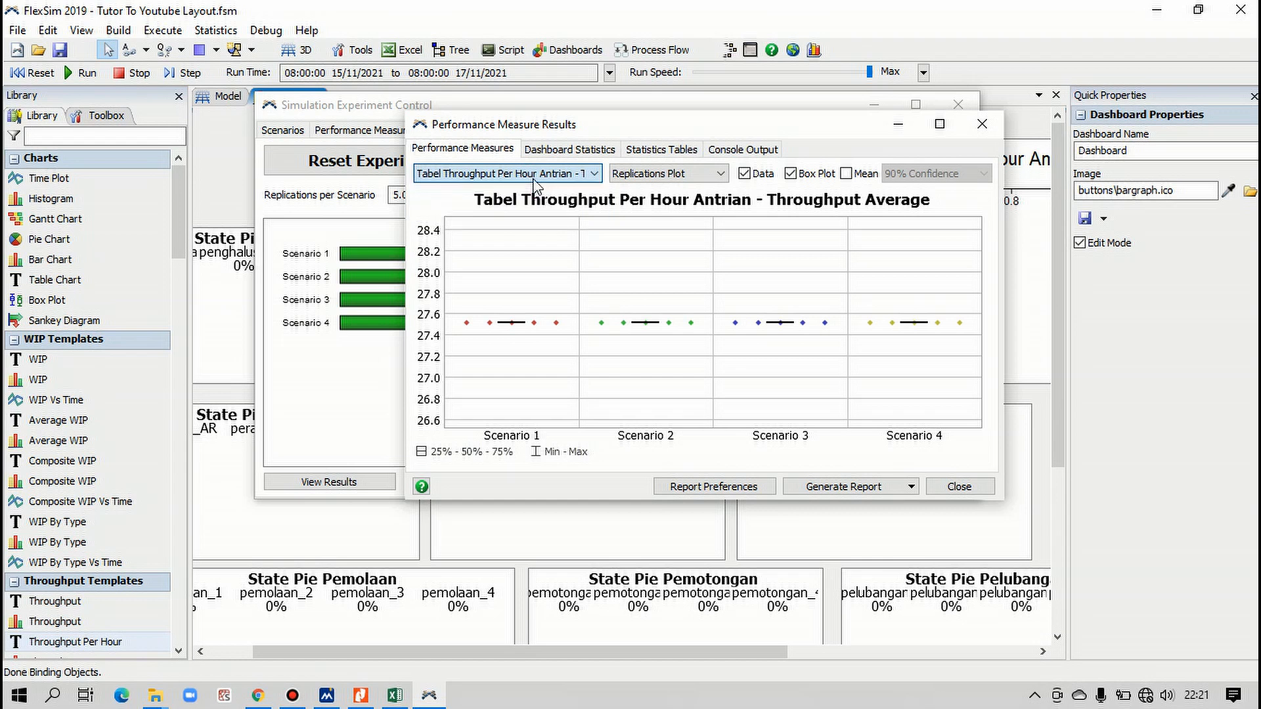
Step: Check the required plots in the Nitro Pro report format, and in FlexSim view the throughput Frequency Histogram, Correlation Plot and Data Summary
click(360, 698)
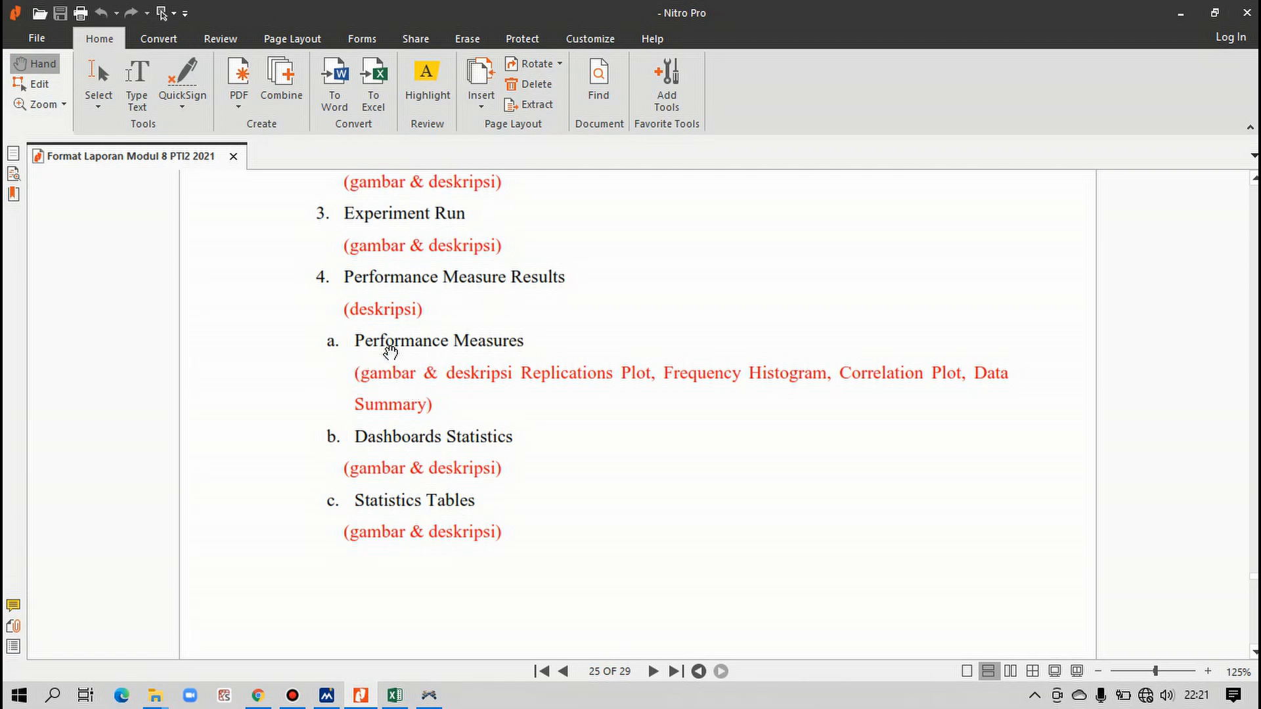
click(1175, 13)
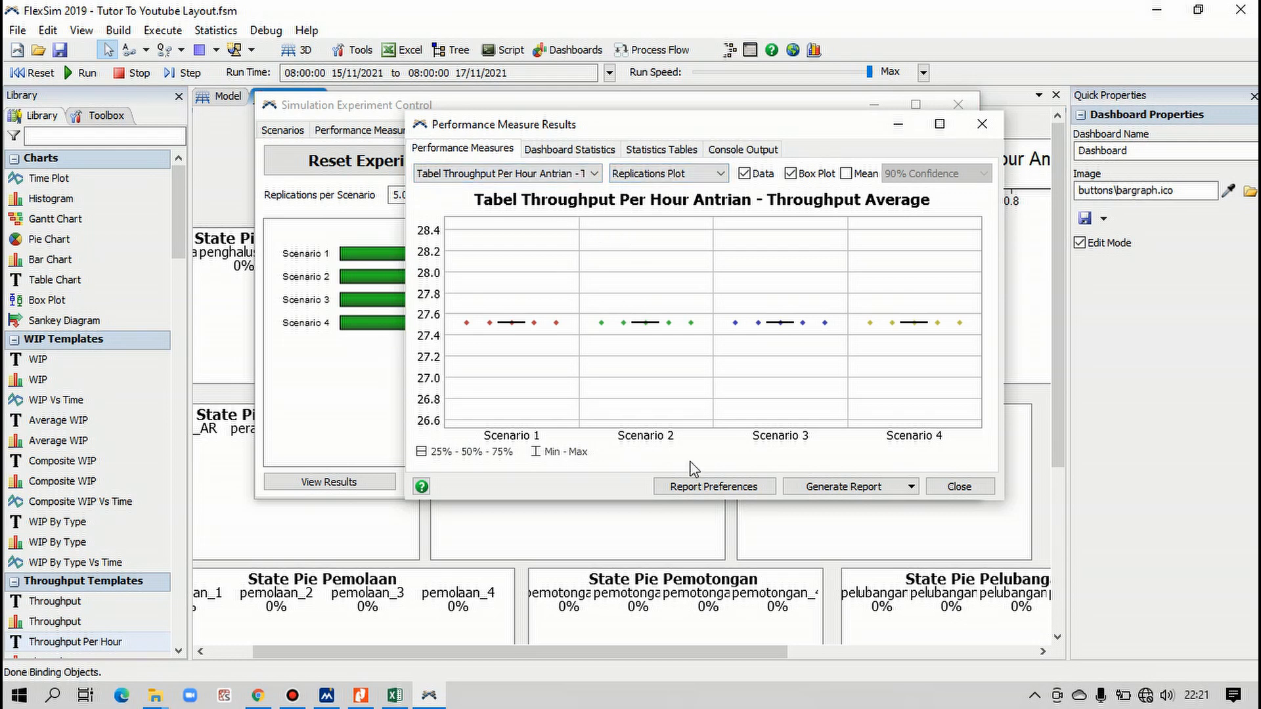
click(634, 174)
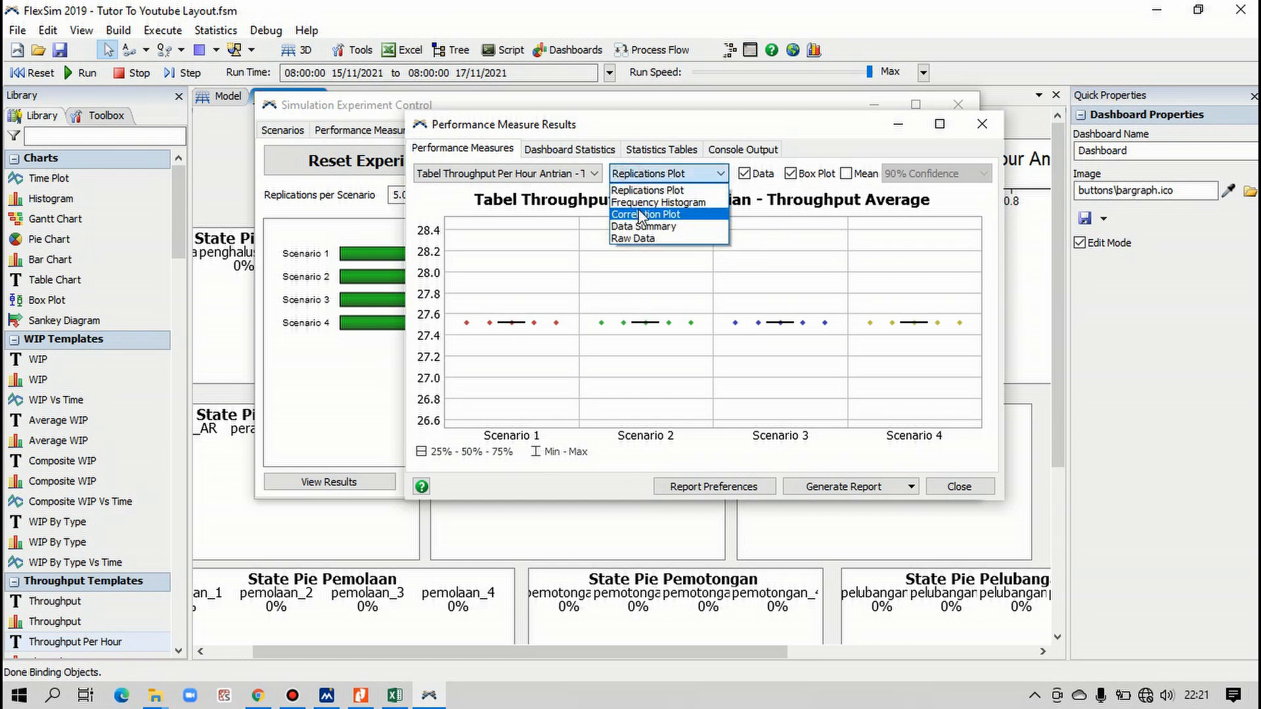
click(644, 202)
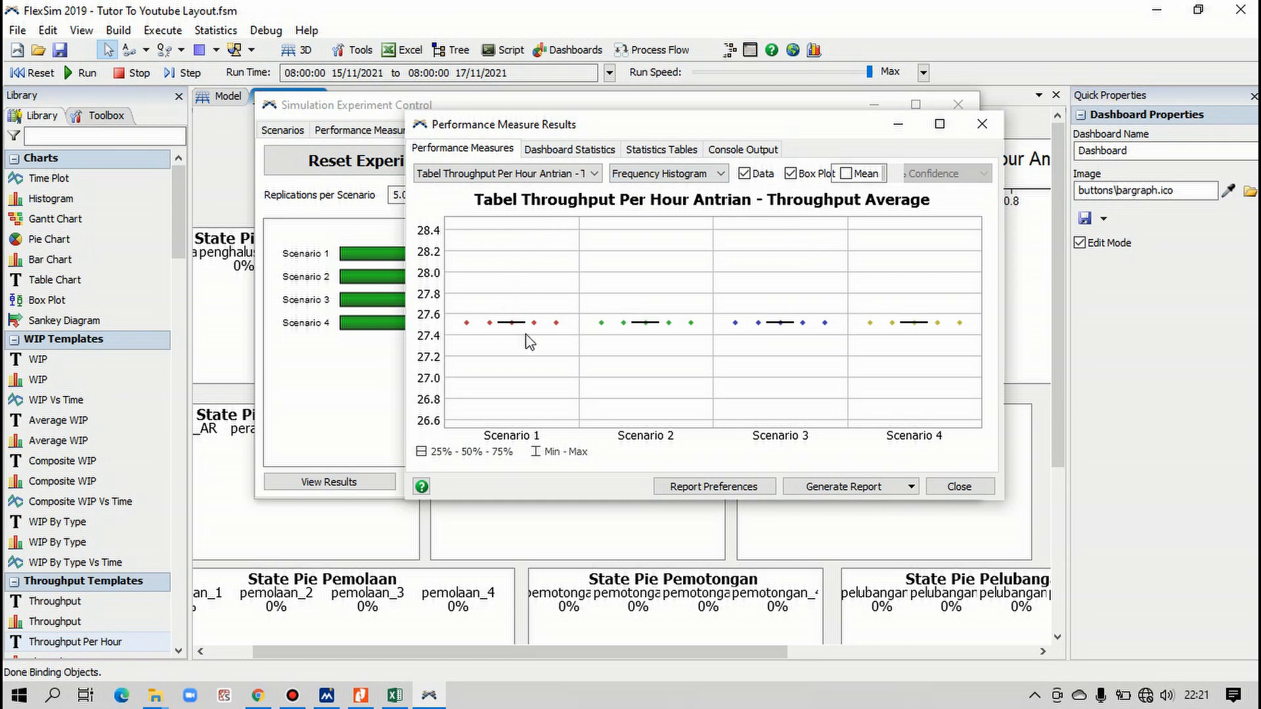
click(660, 173)
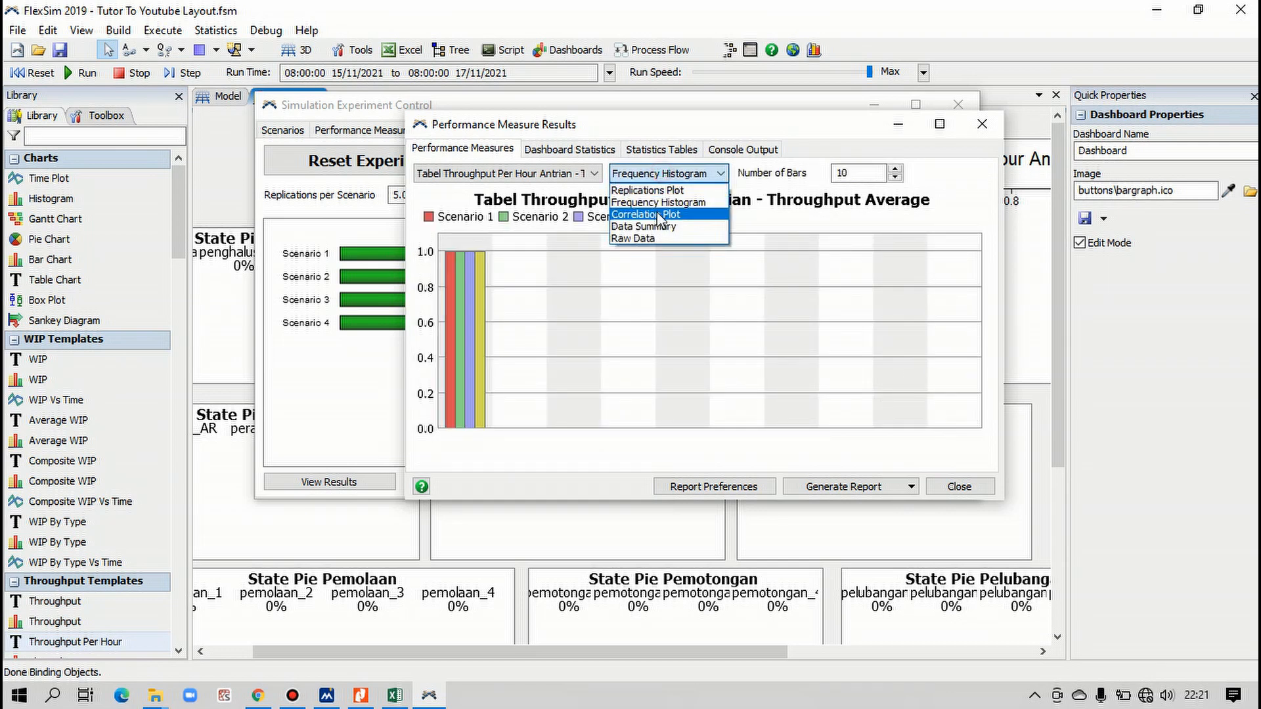
click(658, 215)
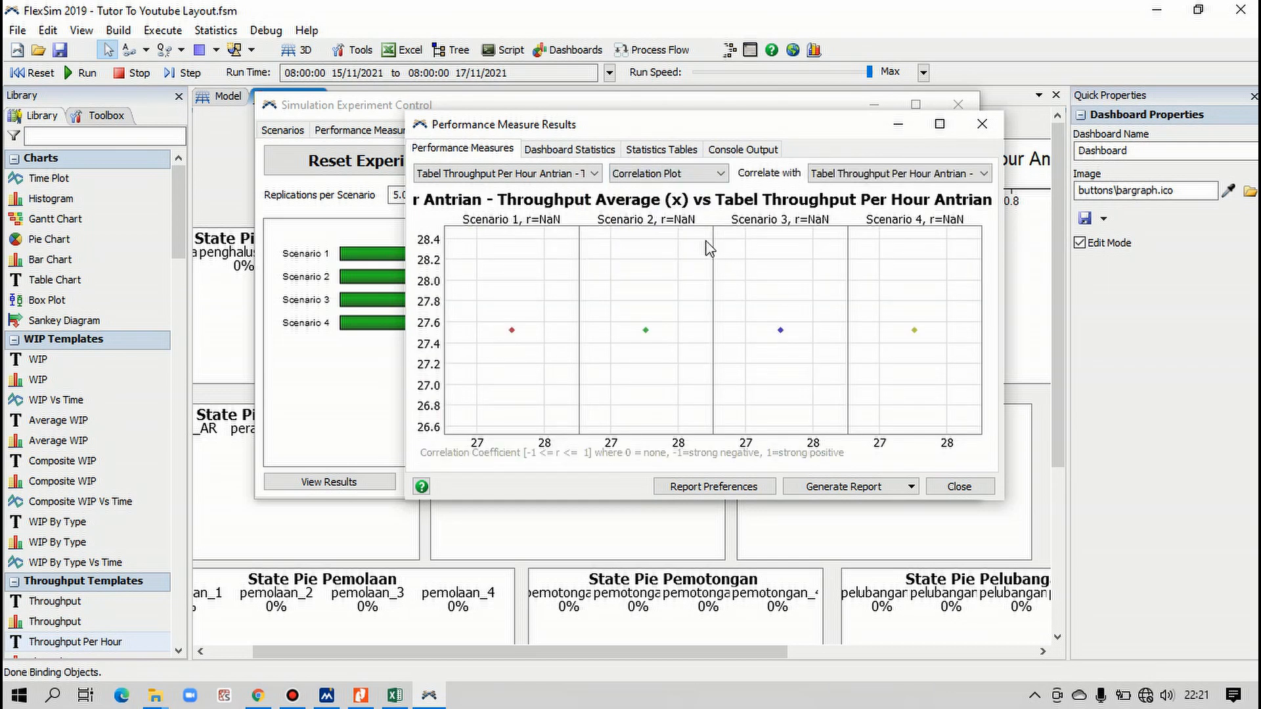
click(663, 174)
click(652, 228)
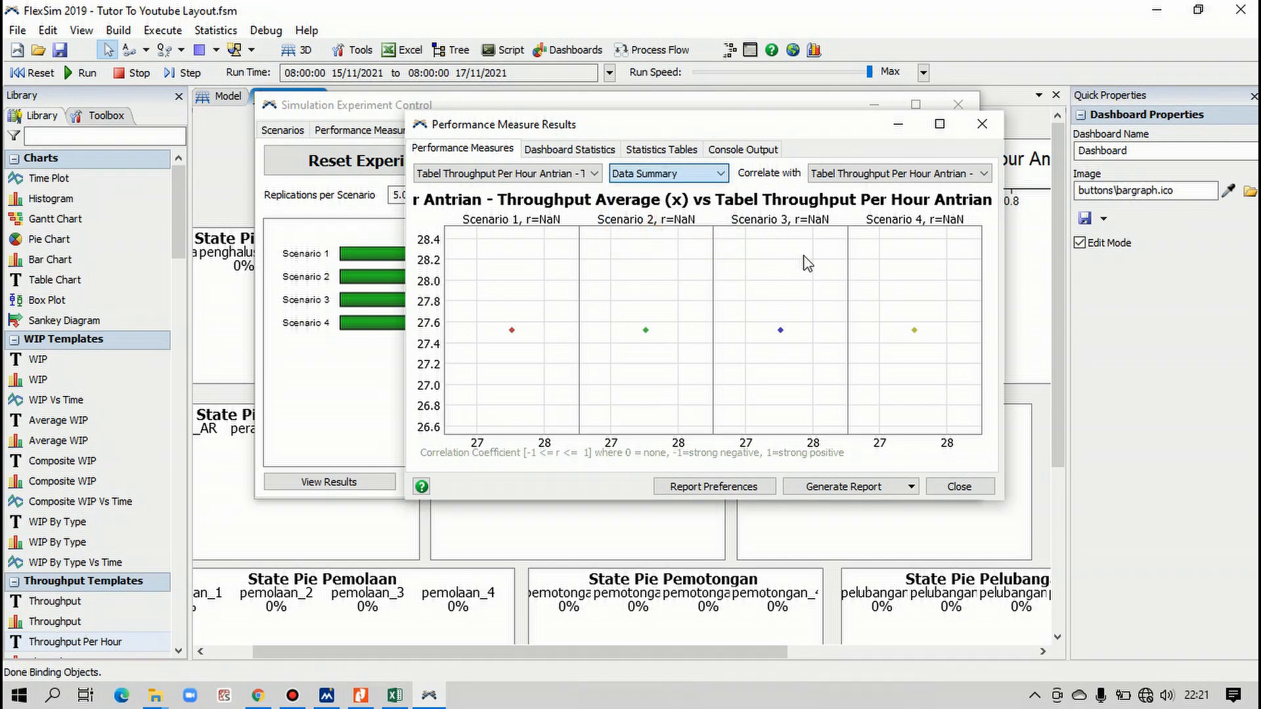
Step: Compare the Frequency Histogram and Replications Plot of Tabel Throughput Per Hour Antrian, ending on the Replications Plot
click(666, 174)
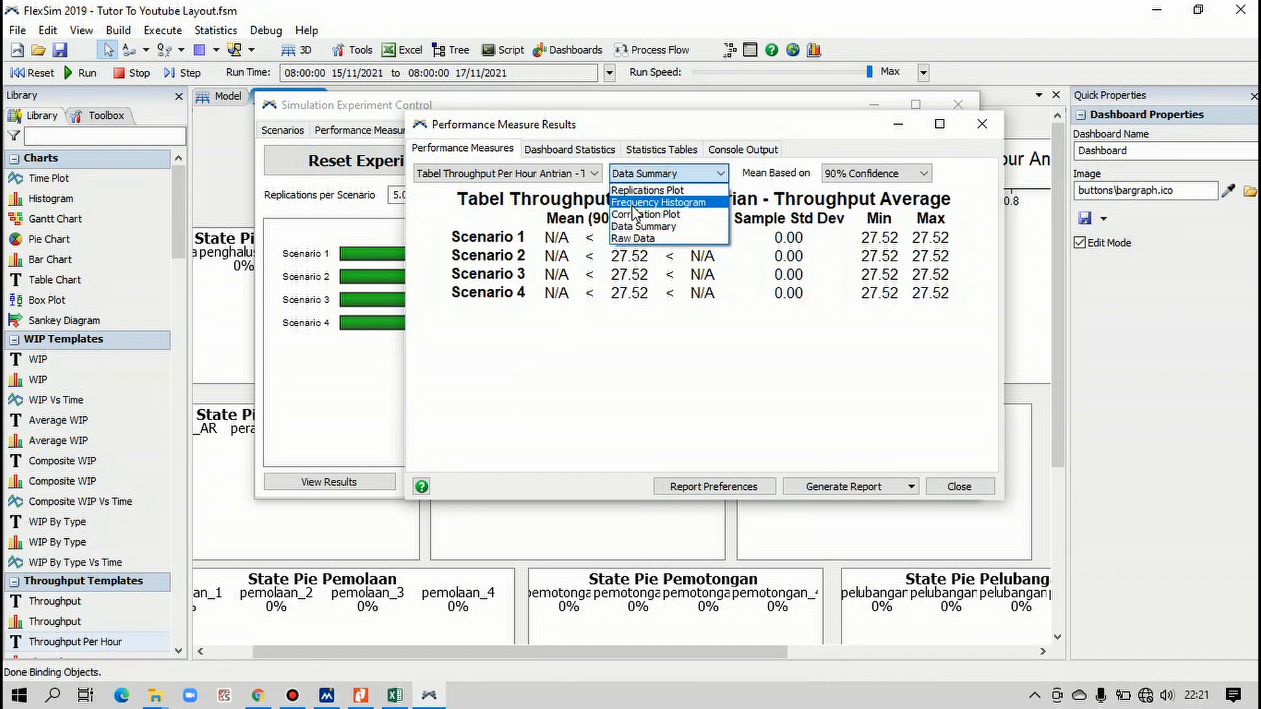
click(631, 203)
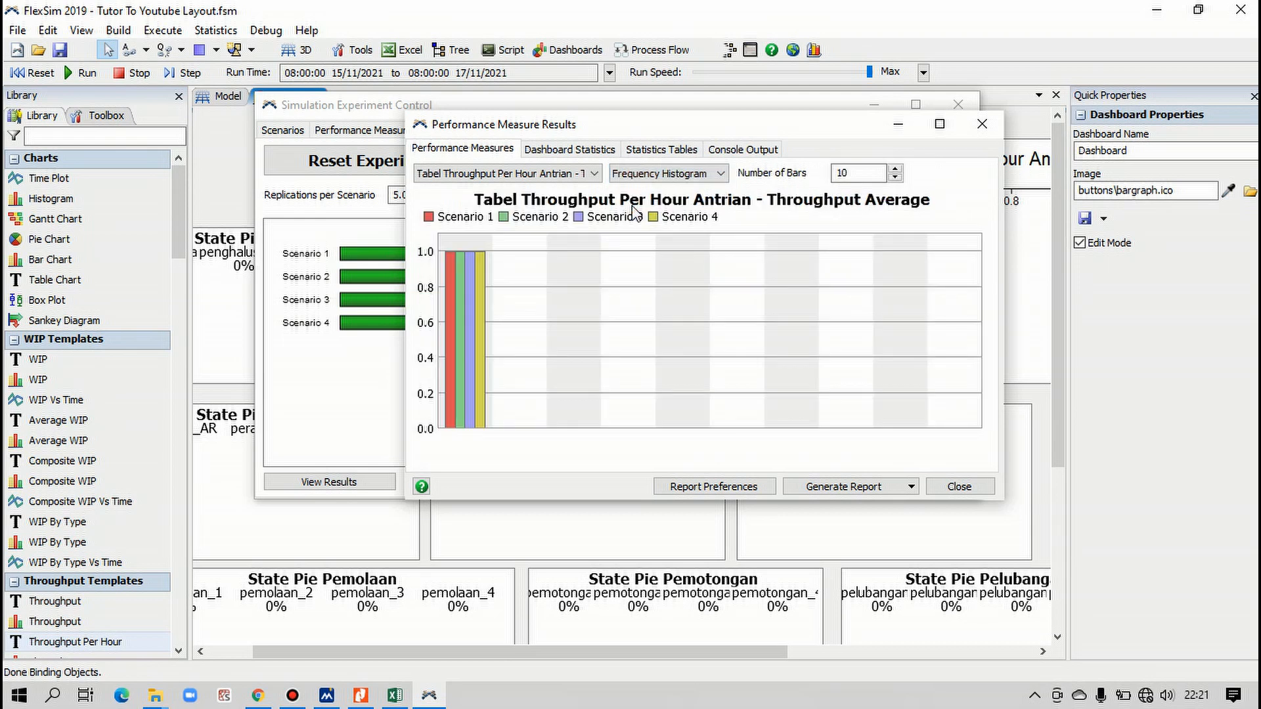
click(632, 178)
click(634, 187)
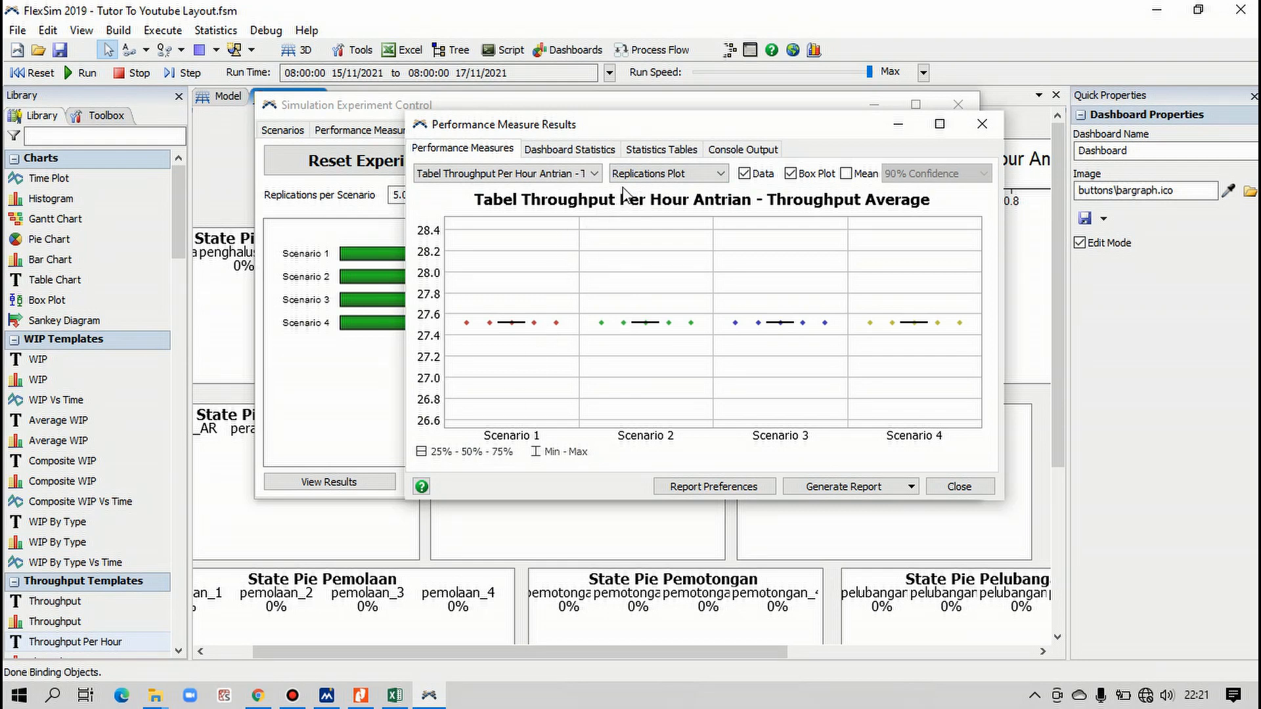
click(693, 175)
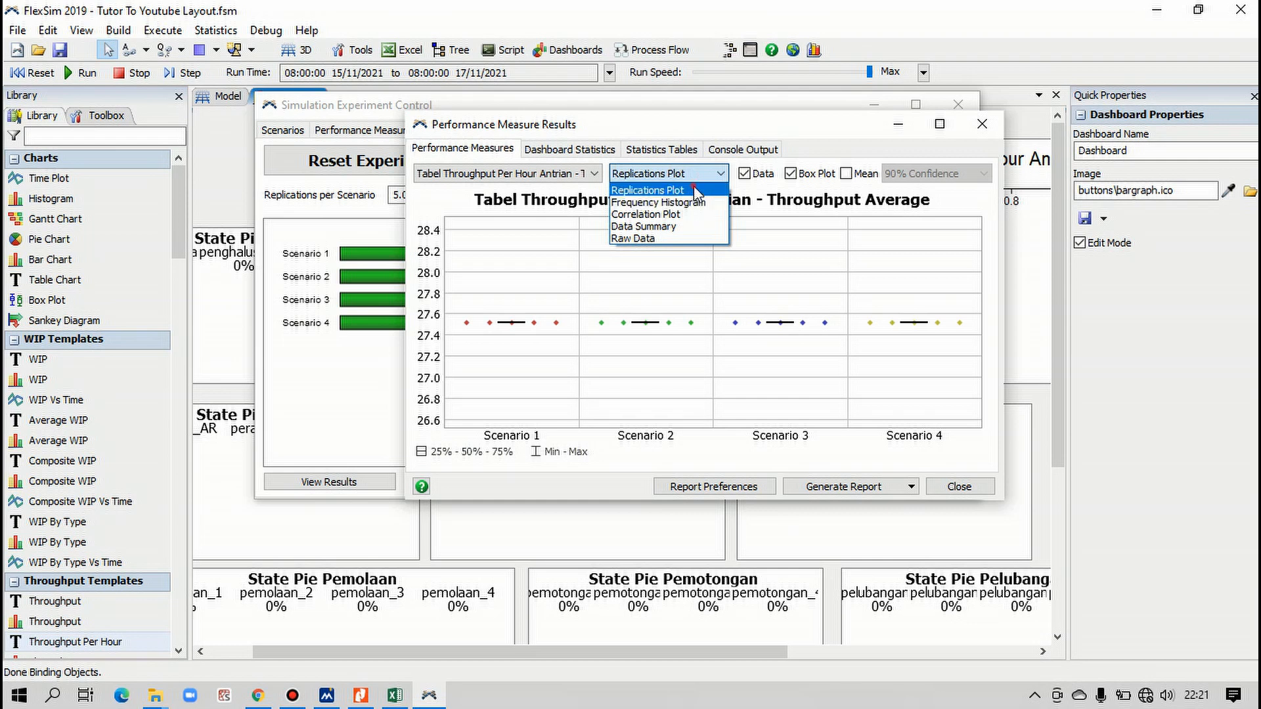
click(693, 188)
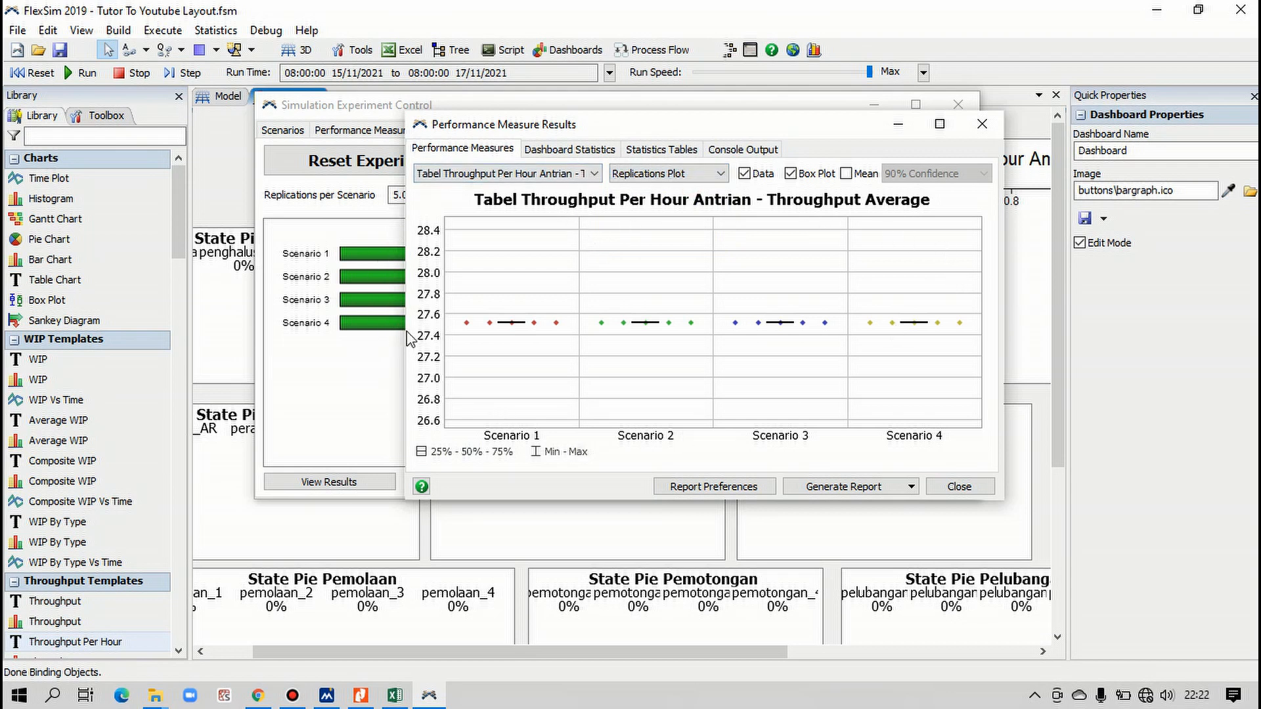
click(623, 176)
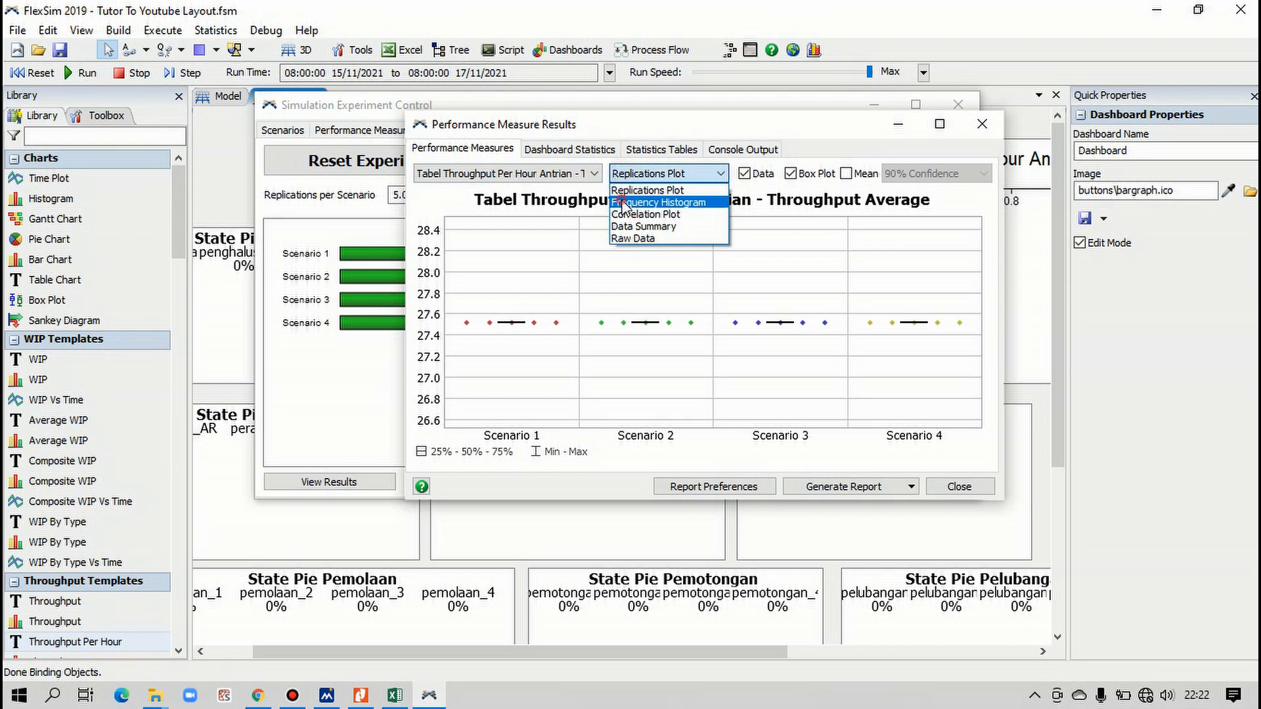
click(622, 202)
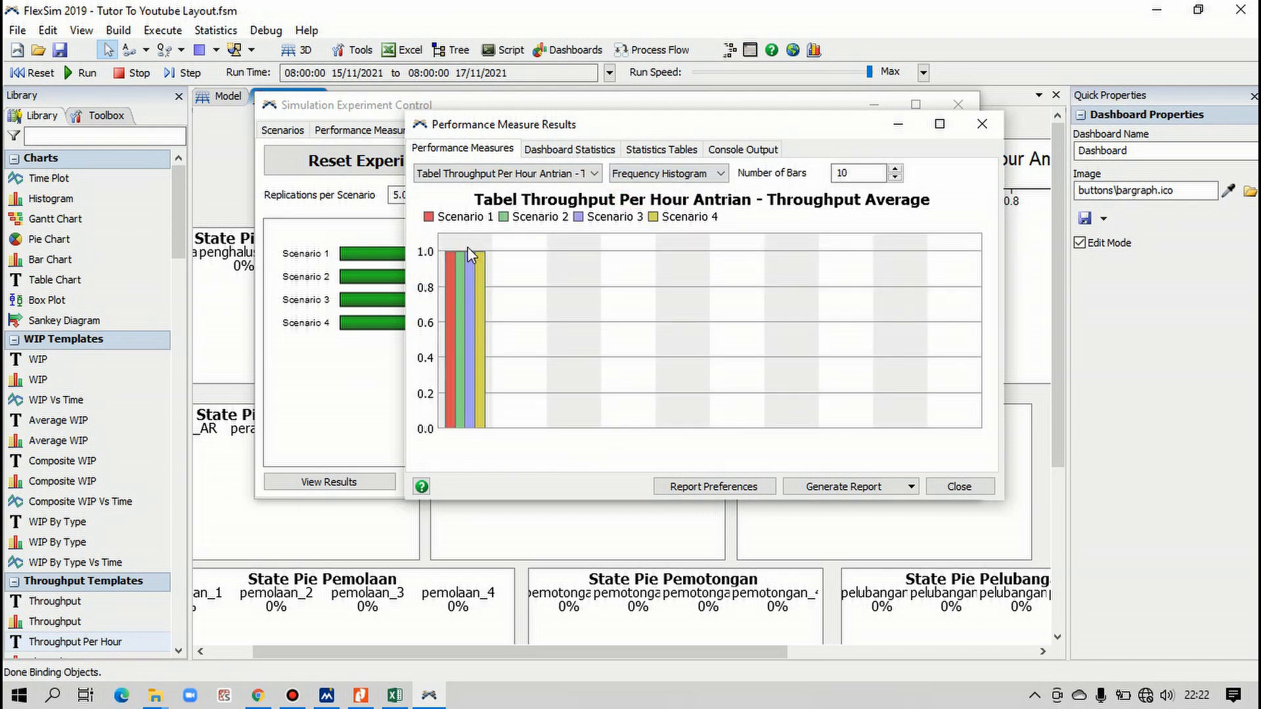
click(672, 174)
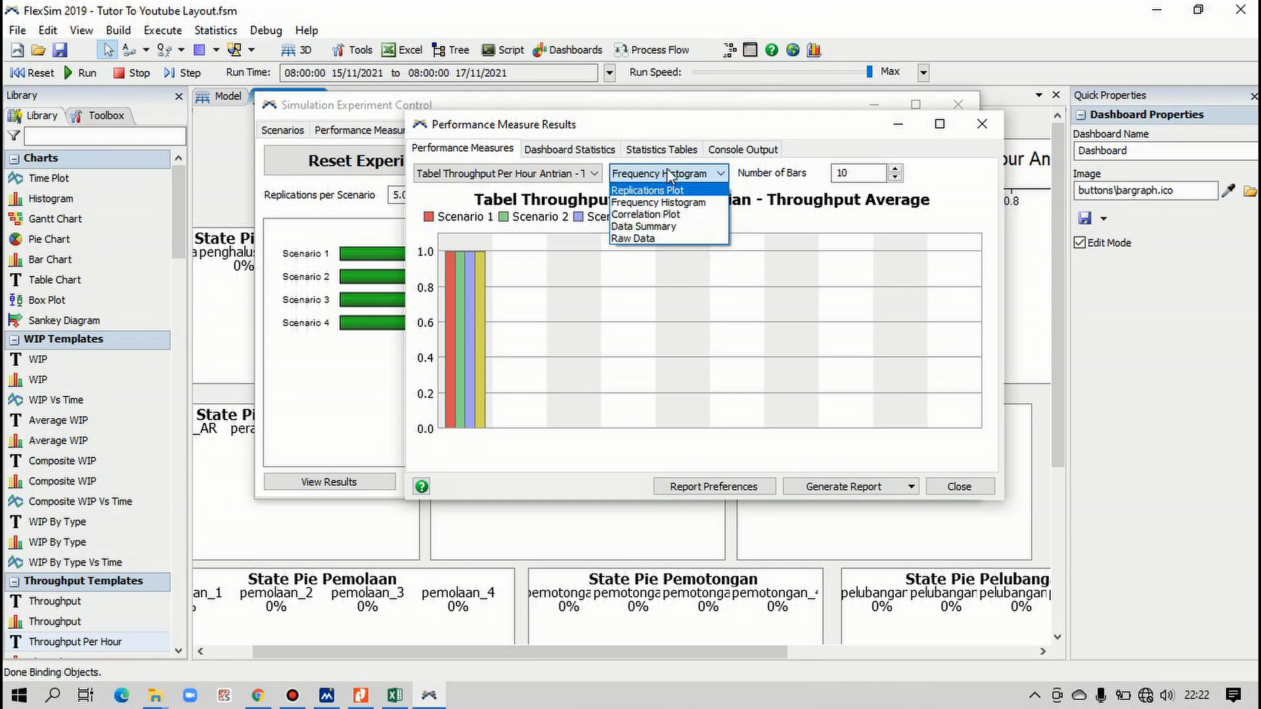
click(662, 190)
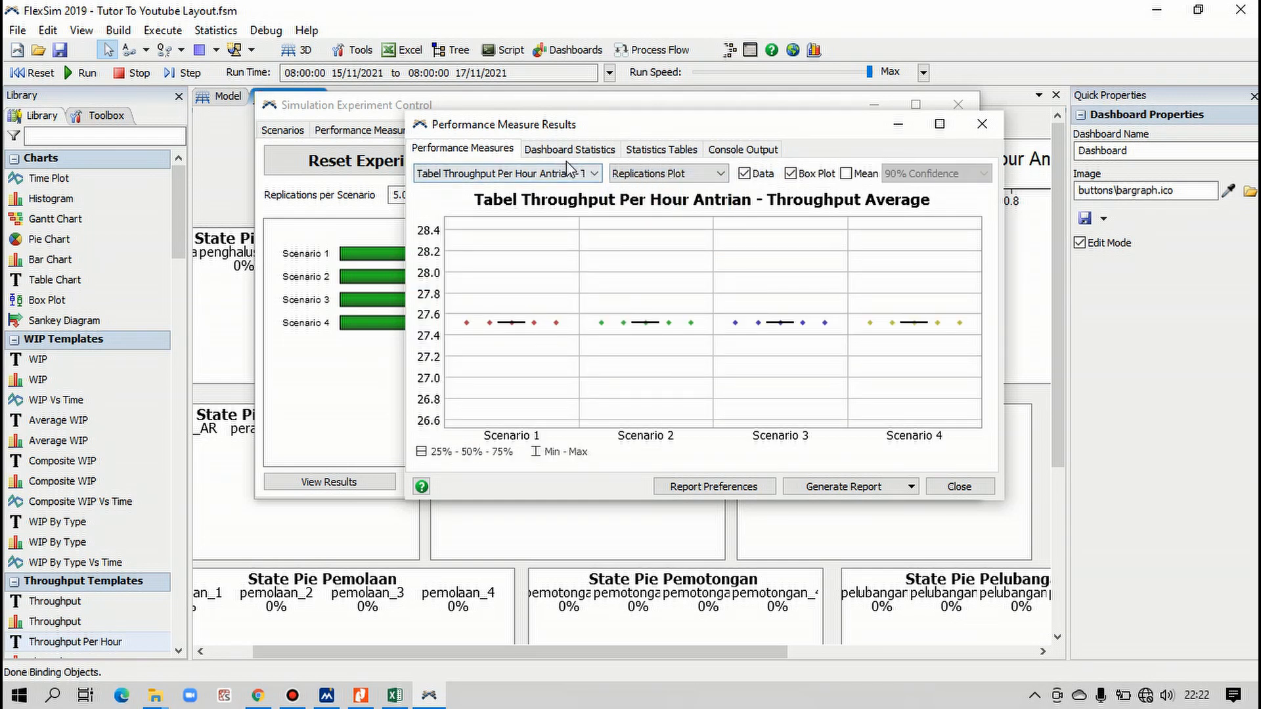
Step: Show the Replications Plot of the AverageWIP average for Tabel Average WIP Antrian
click(526, 174)
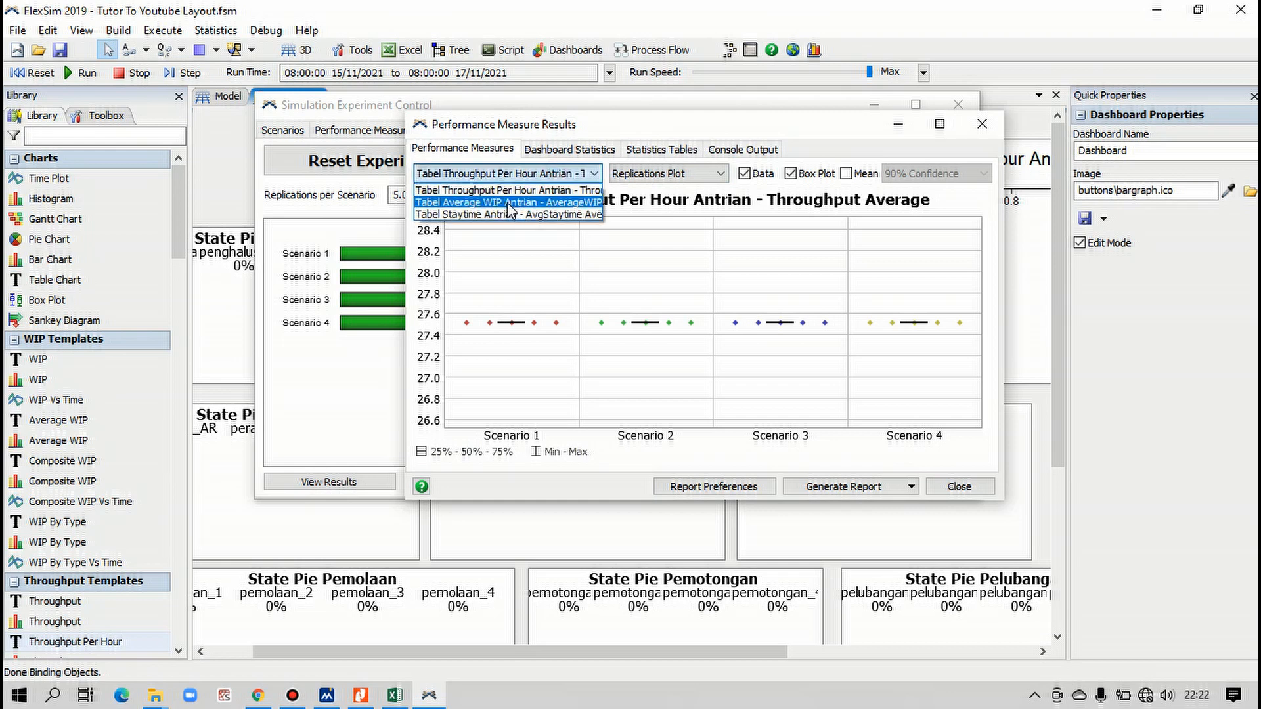
click(507, 202)
click(631, 178)
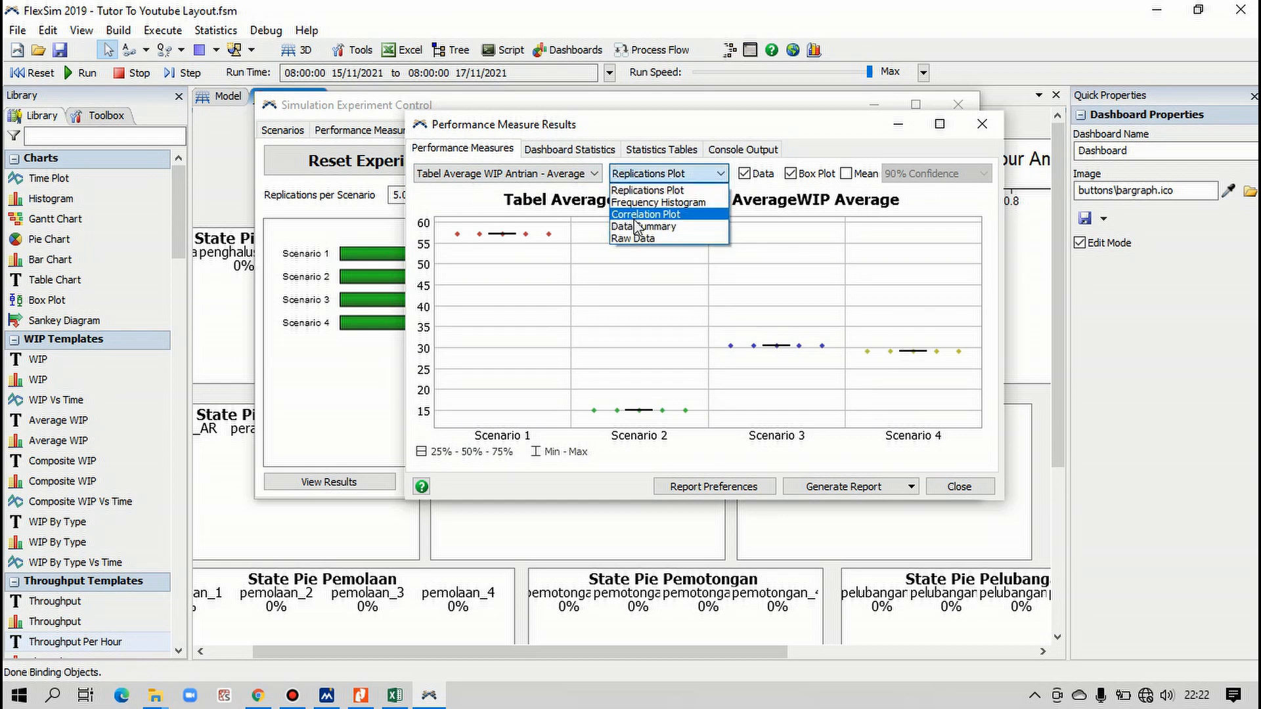
click(552, 175)
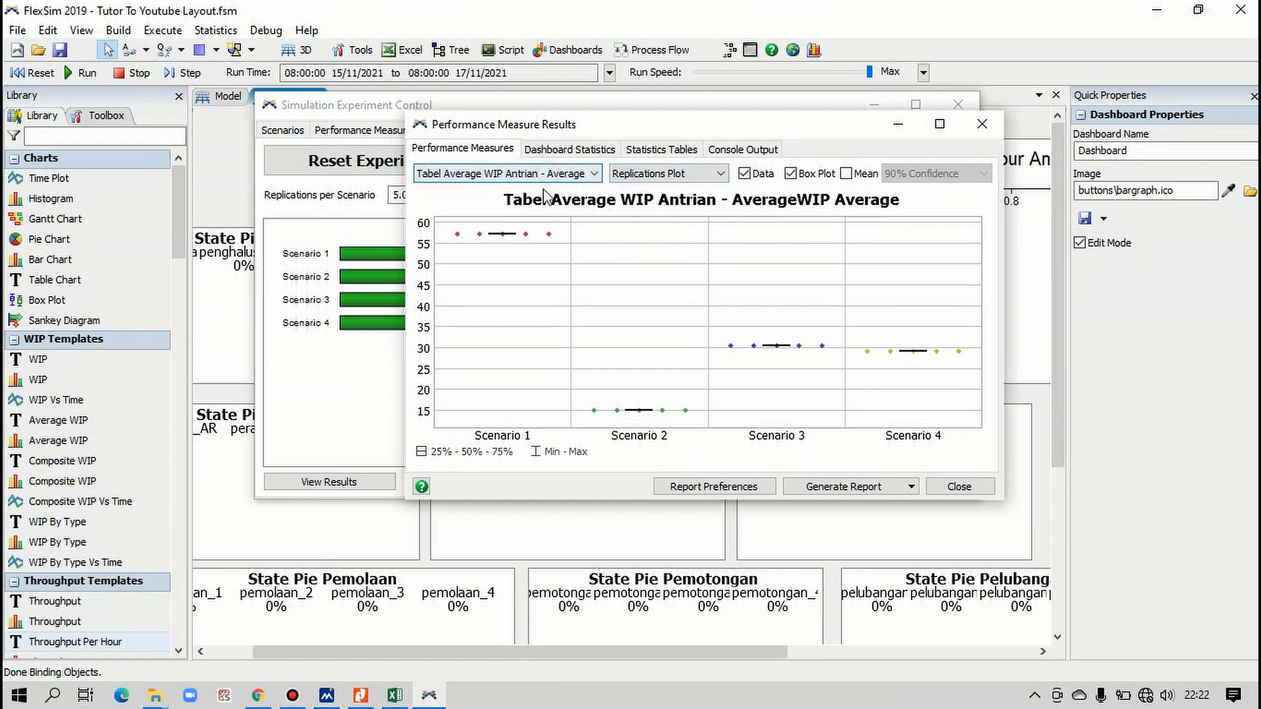
Step: Show the Replications Plot of the AvgStaytime average for Tabel Staytime Antrian
click(540, 175)
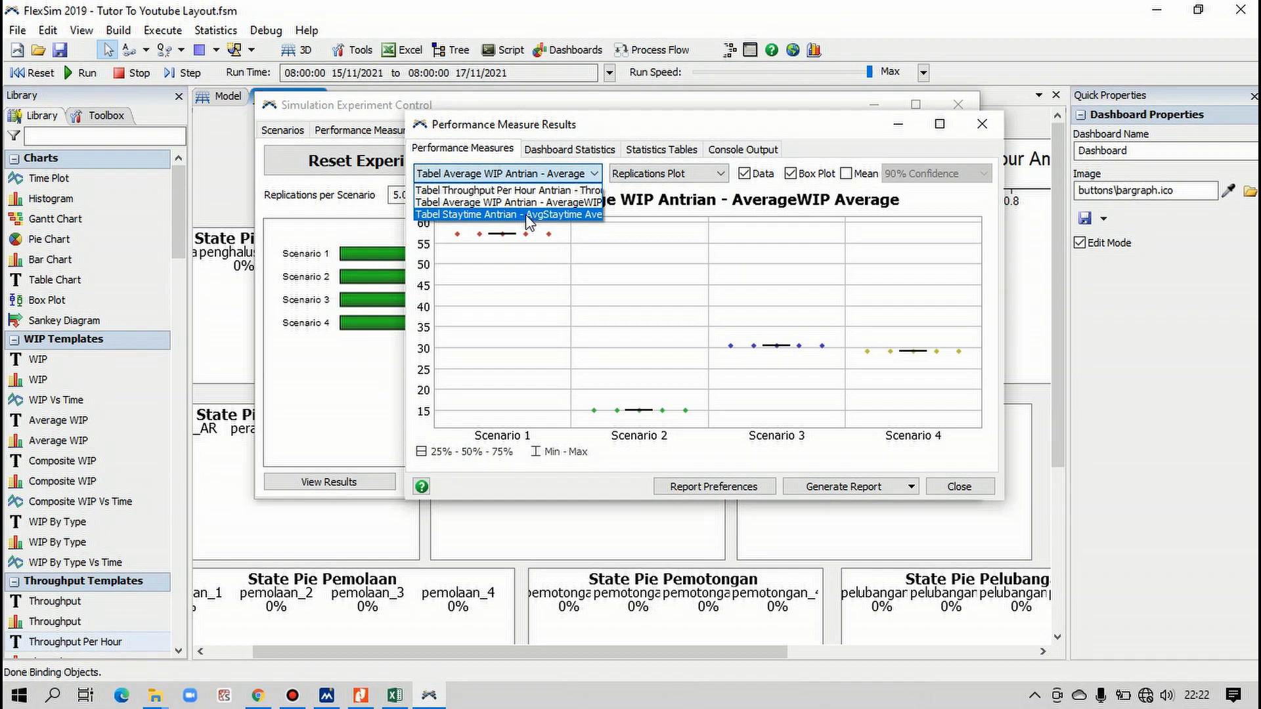
click(527, 216)
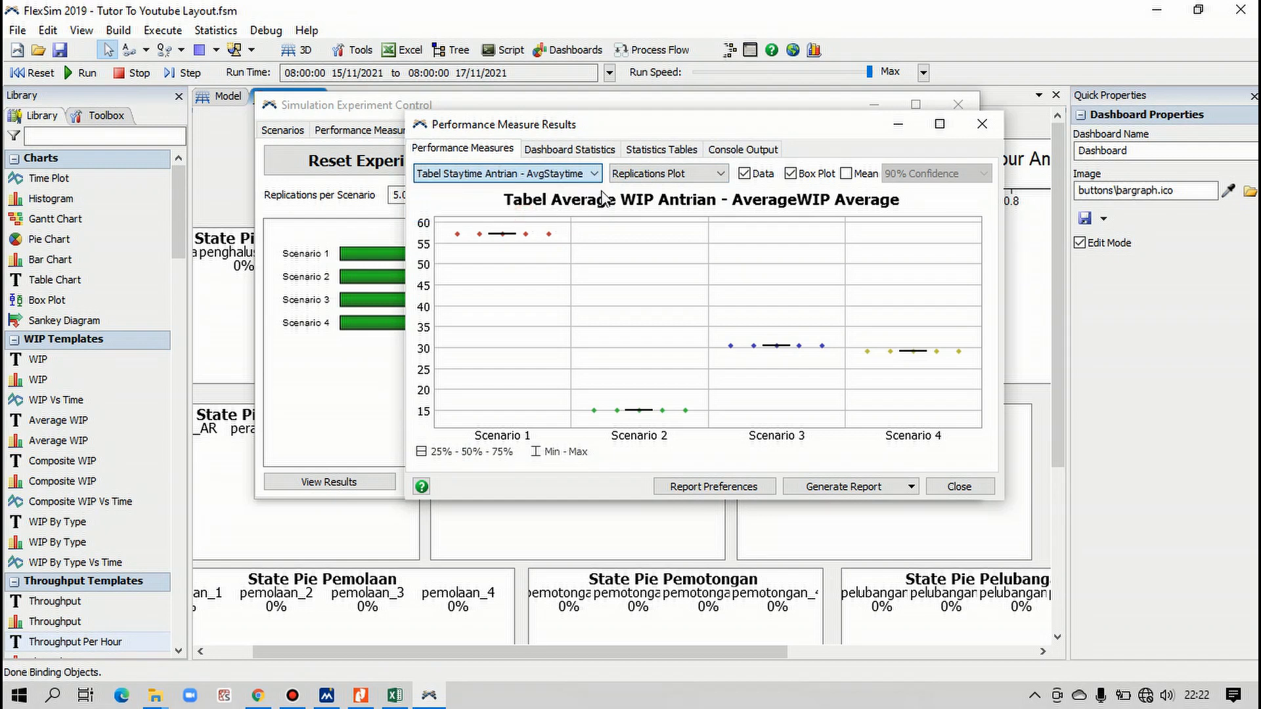
click(650, 175)
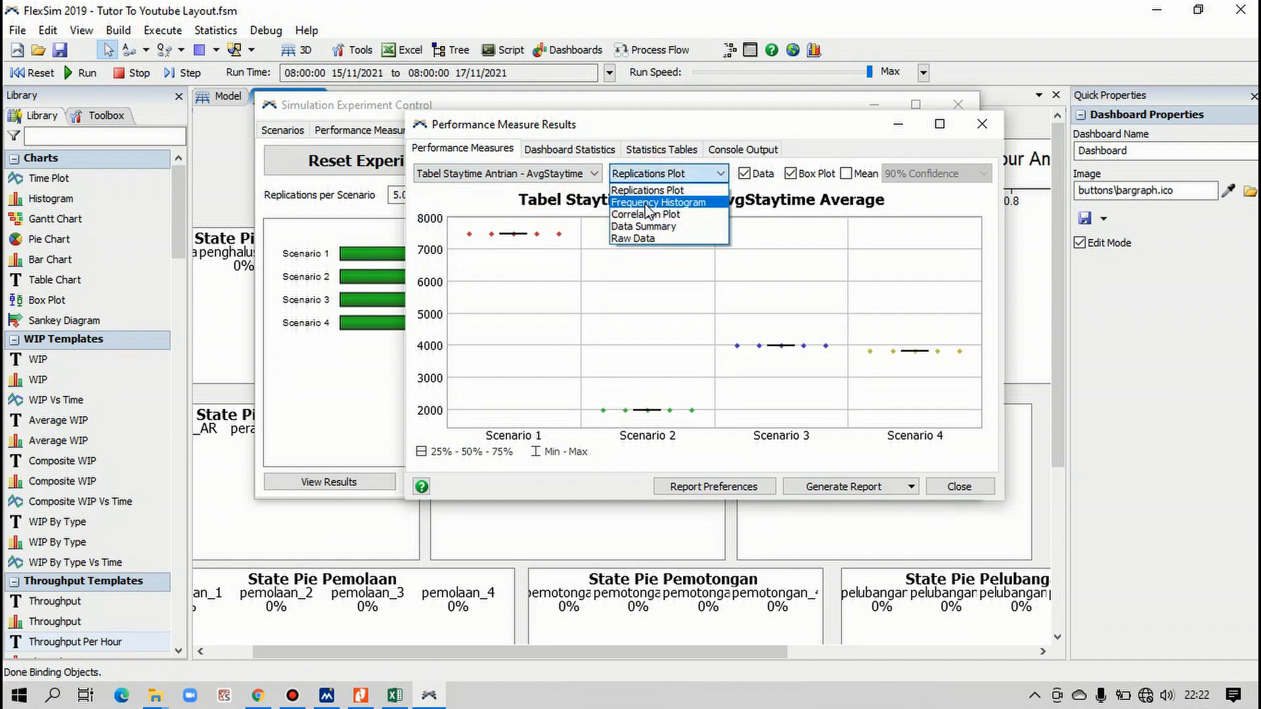
click(647, 190)
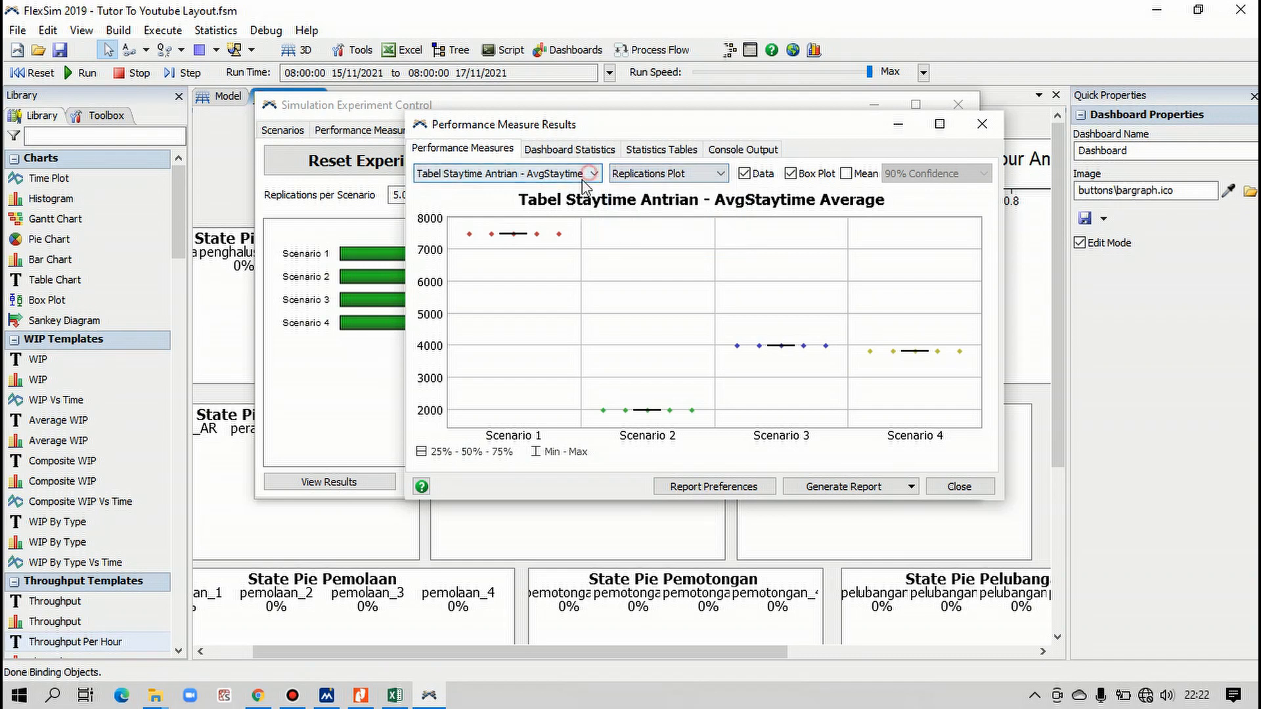
Step: Switch back to Tabel Throughput Per Hour Antrian and compare its replication points across the four scenarios
click(578, 173)
click(572, 191)
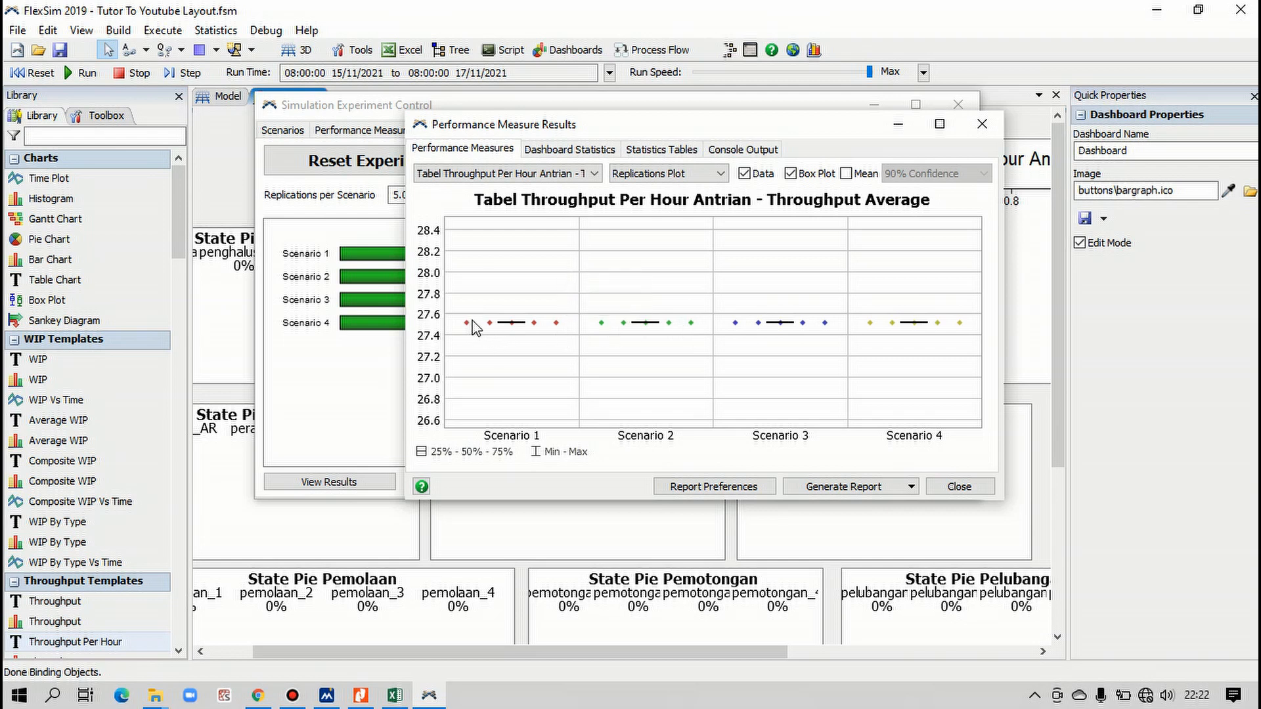
mouse_move(530, 330)
mouse_move(779, 330)
Step: Examine the scenario differences in the Tabel Average WIP Antrian replications plot, followed by the Tabel Staytime Antrian one
click(519, 174)
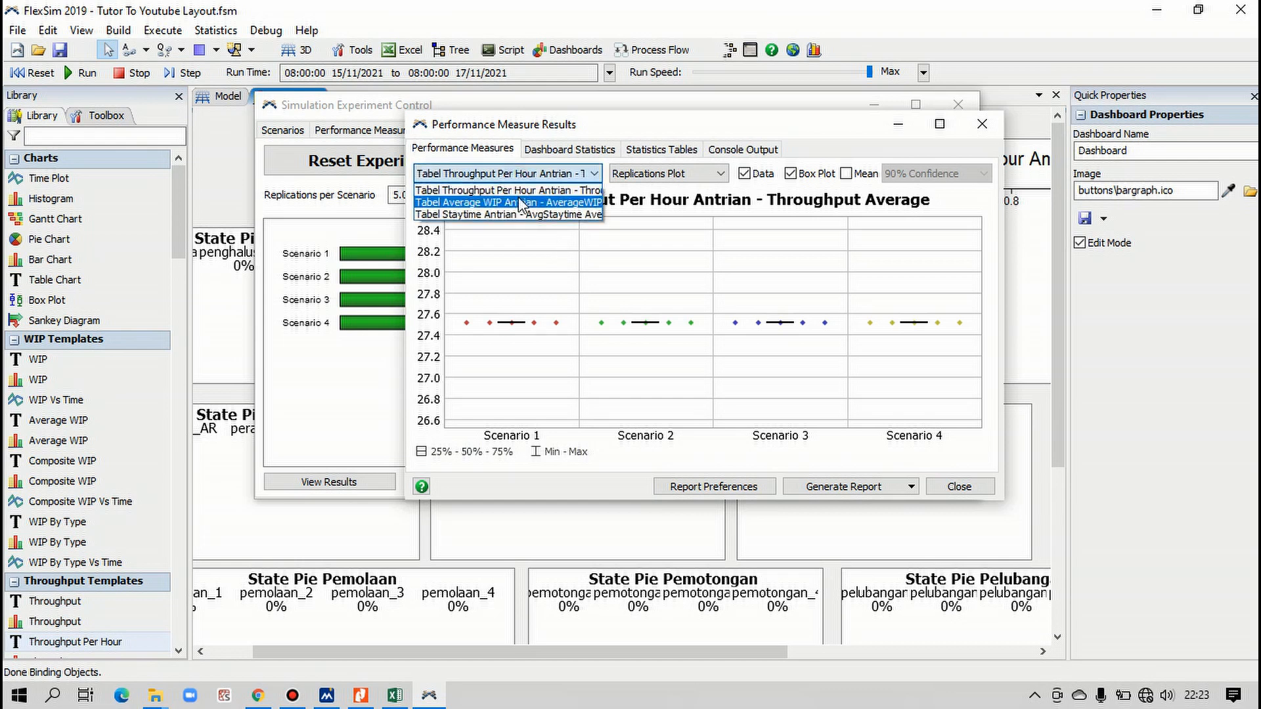
click(535, 203)
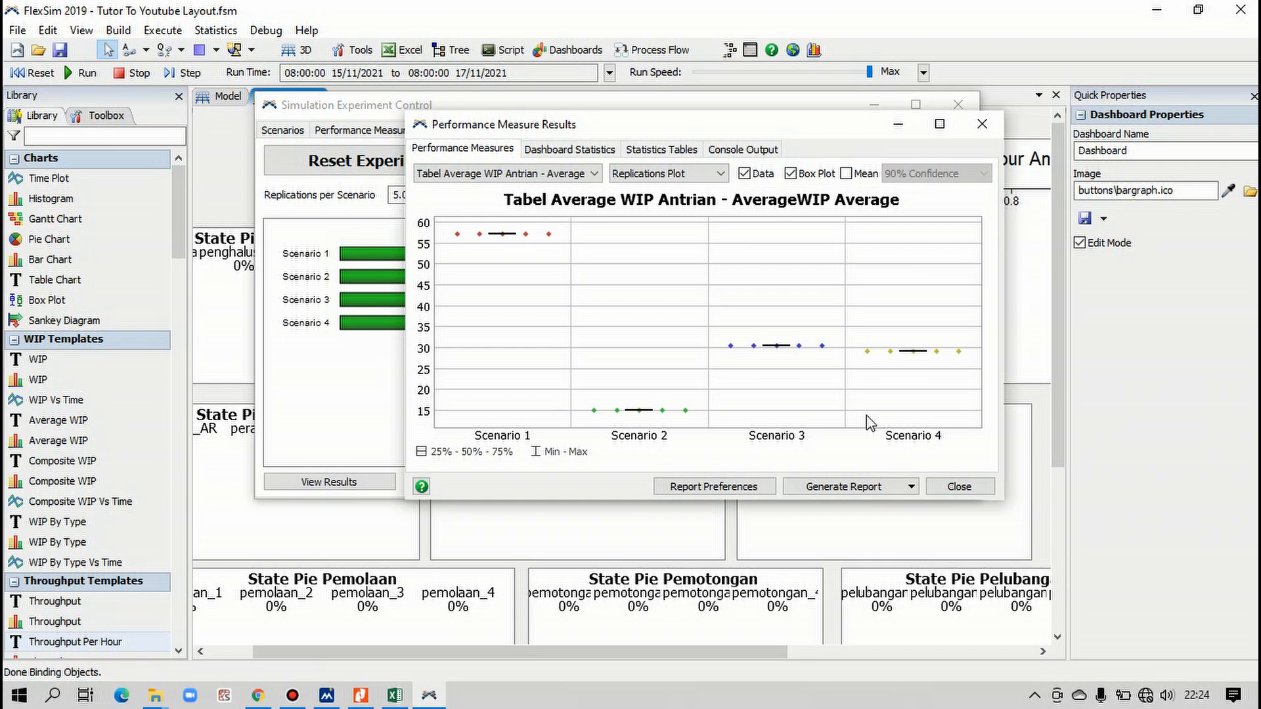
click(496, 173)
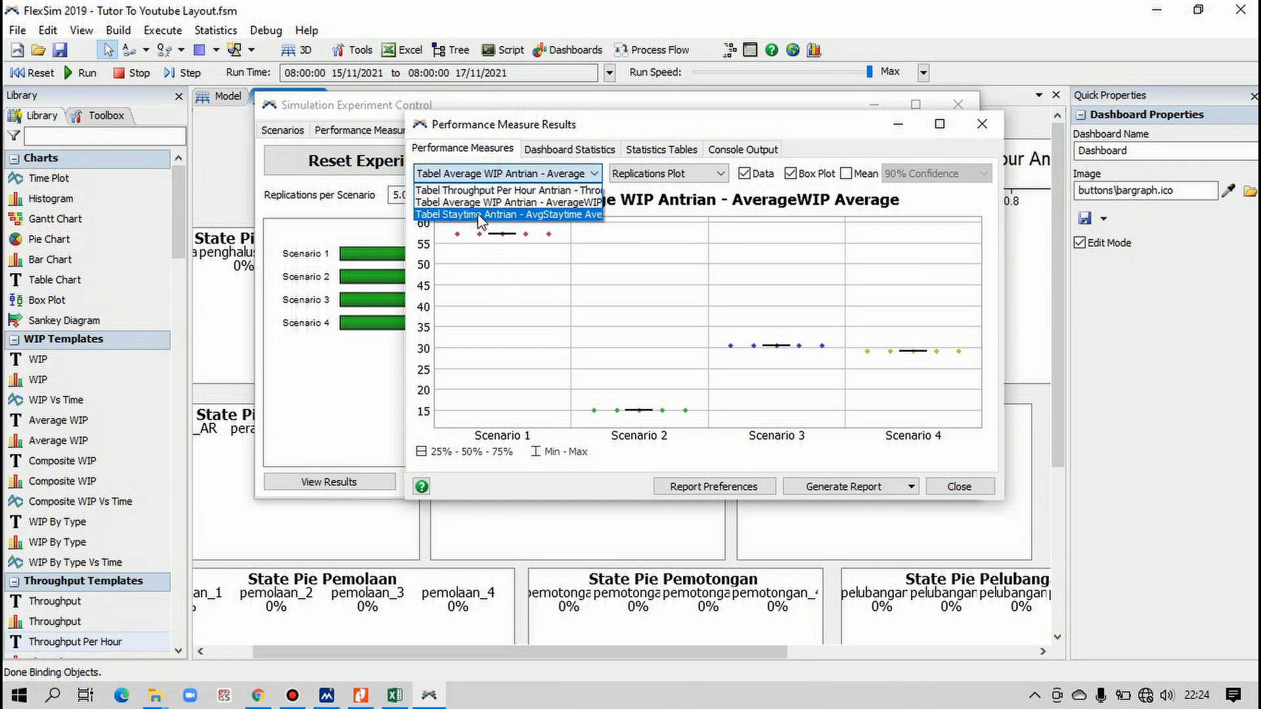
click(479, 217)
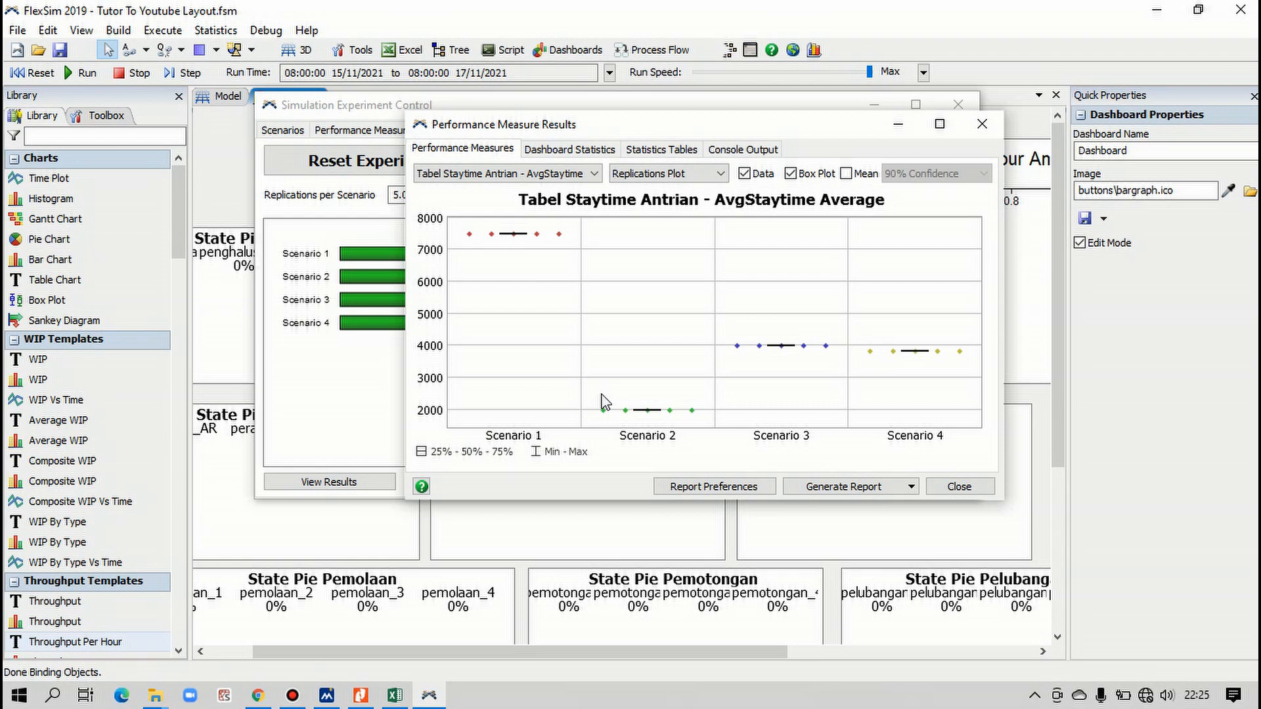
Step: Check the Performance Measures section of the report format document in Nitro Pro, and return to the results in FlexSim
click(360, 695)
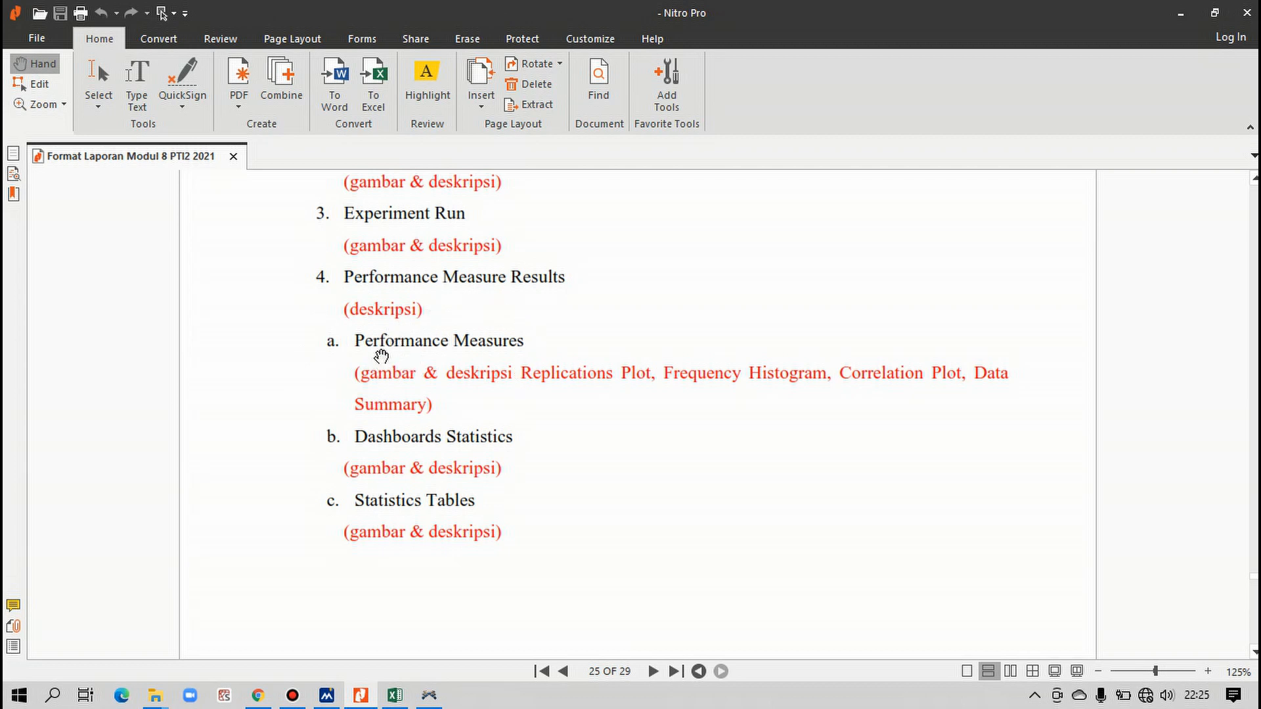
click(343, 693)
click(358, 696)
click(429, 695)
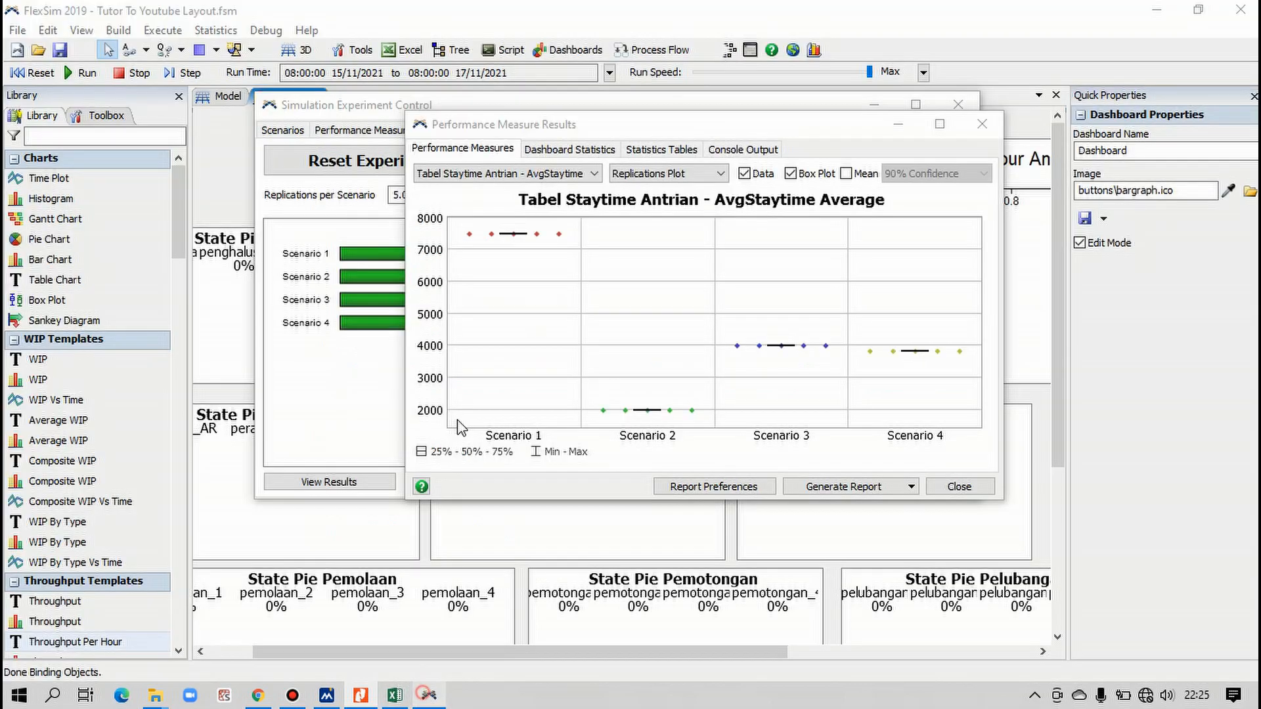
Step: Show the Tabel Throughput Per Hour Antrian replications plot, review the available plot types, and return to the report format in Nitro Pro
click(470, 173)
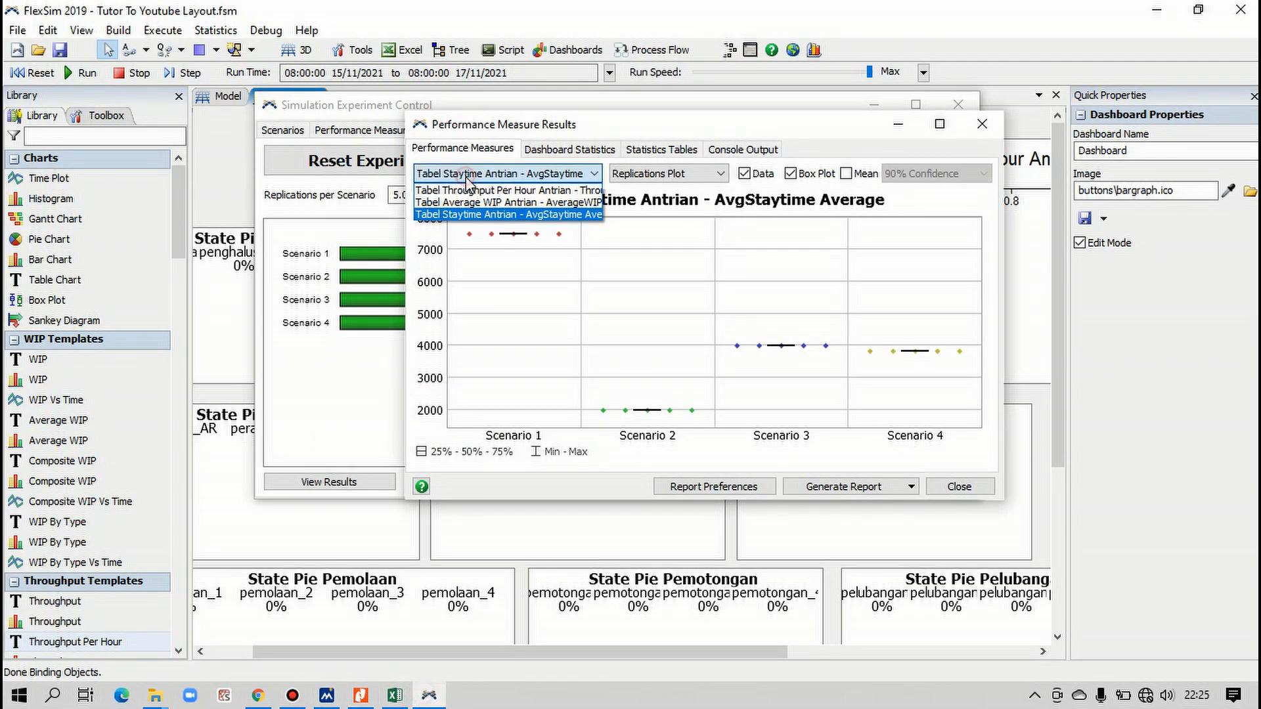
click(504, 191)
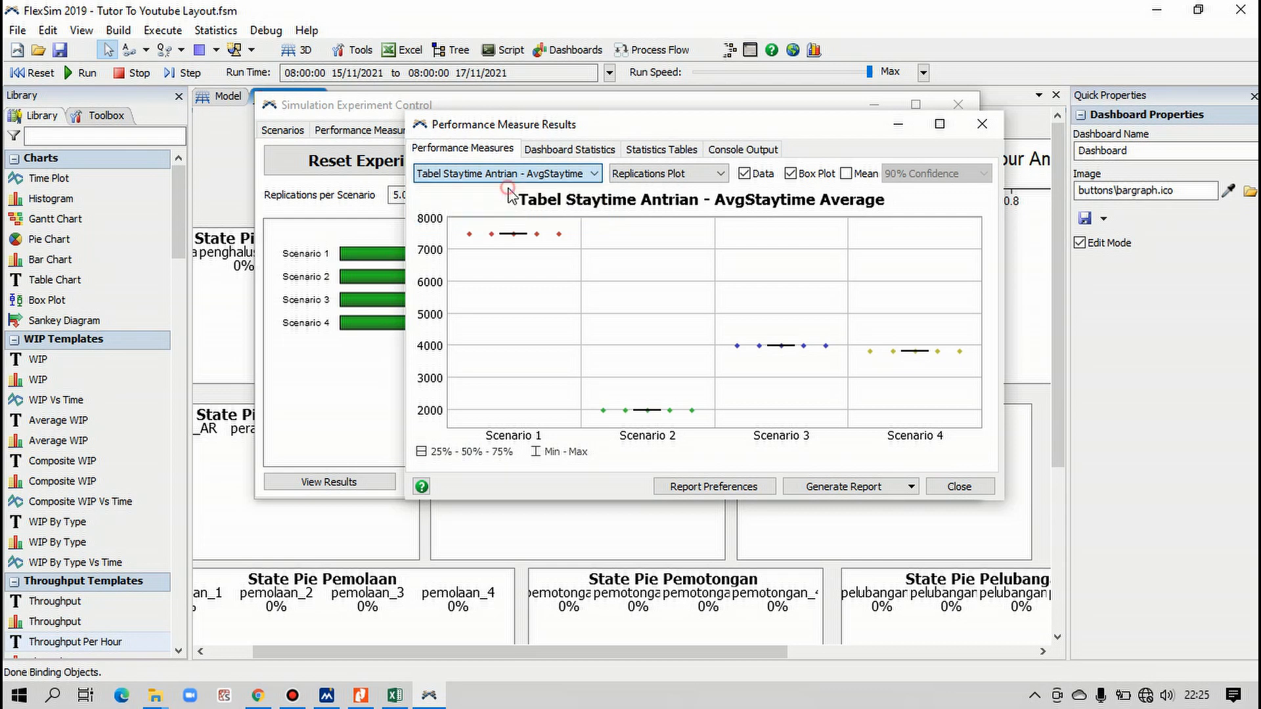
click(631, 172)
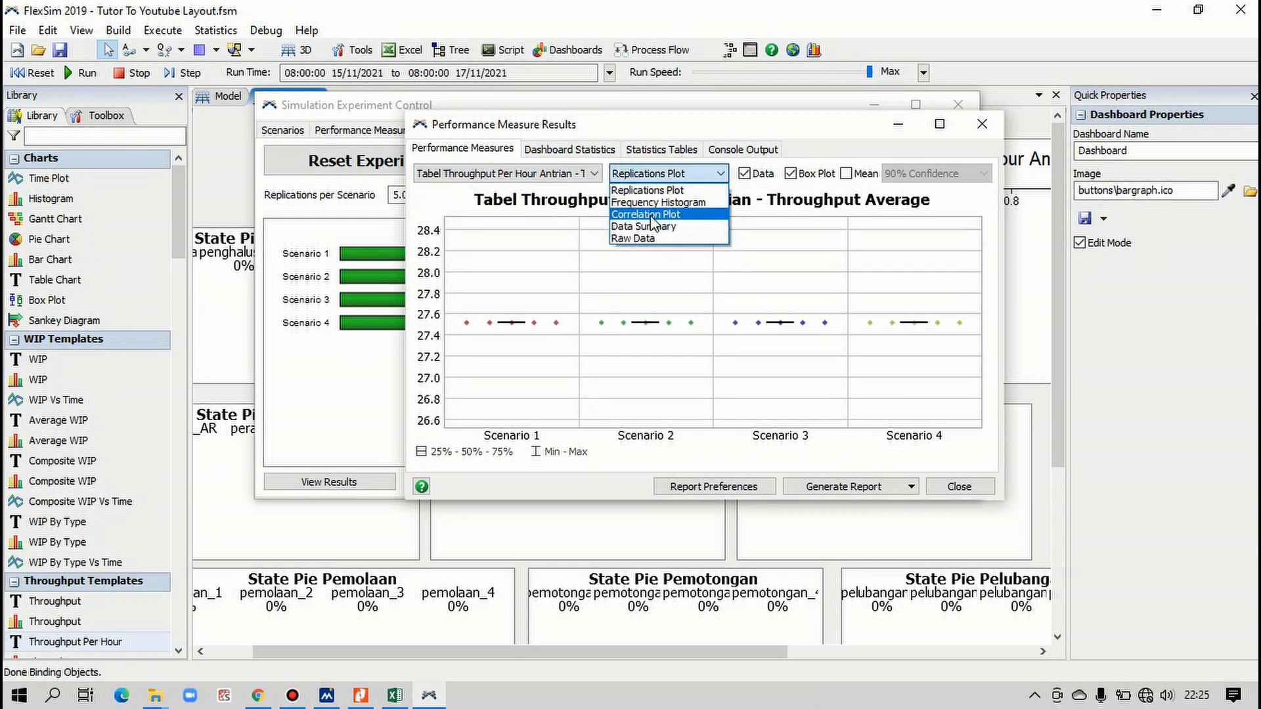
click(478, 272)
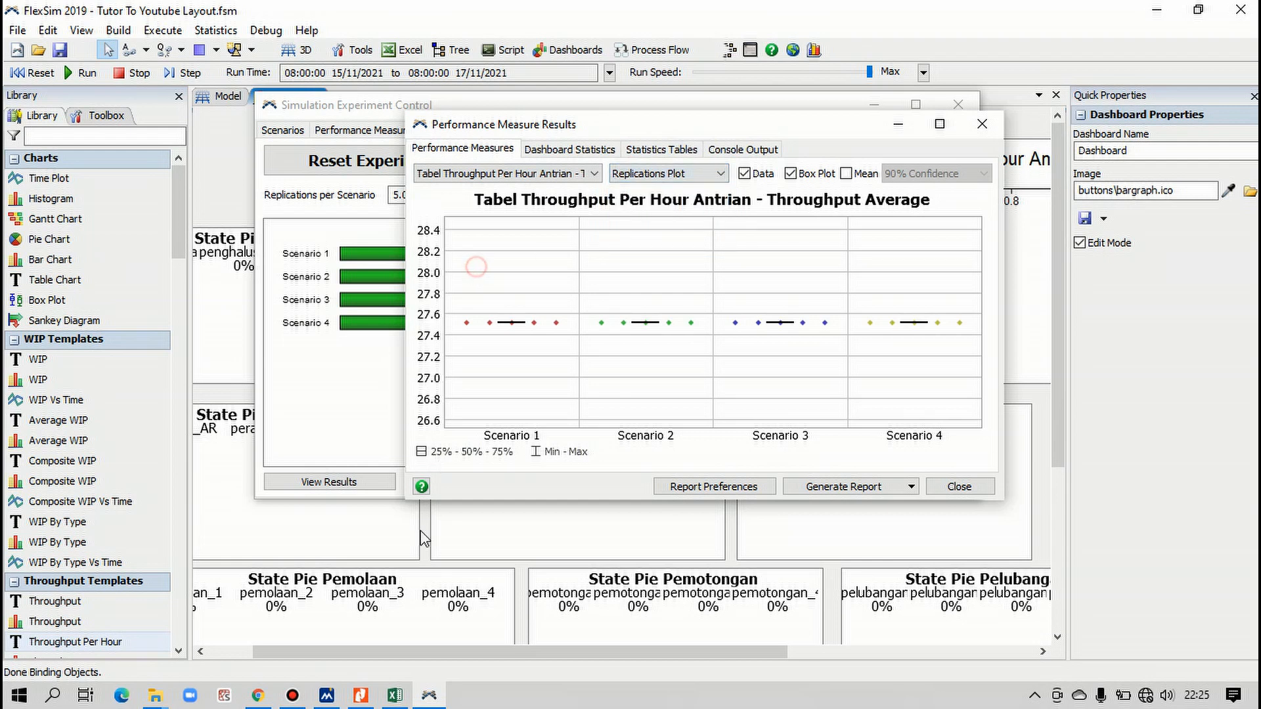
click(361, 695)
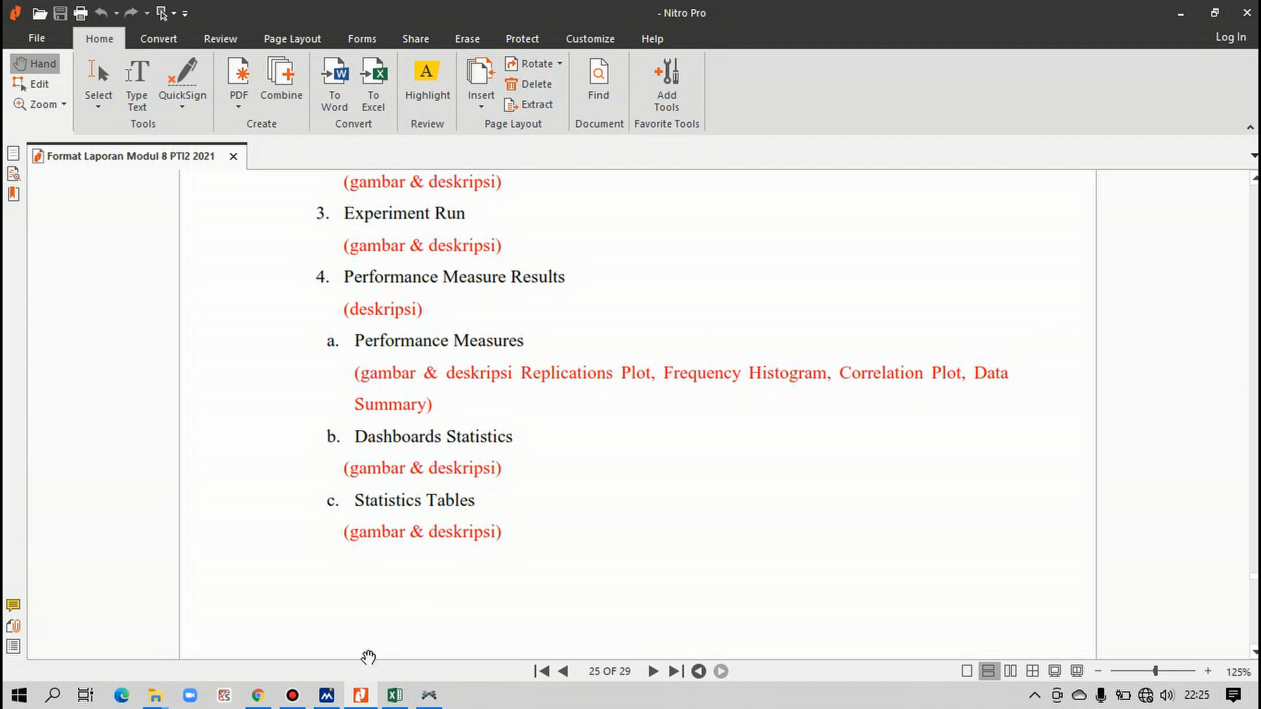
Step: Open the experiment's dashboard statistics in FlexSim, check the Dashboards Statistics requirement in Nitro Pro, and return to FlexSim
click(360, 695)
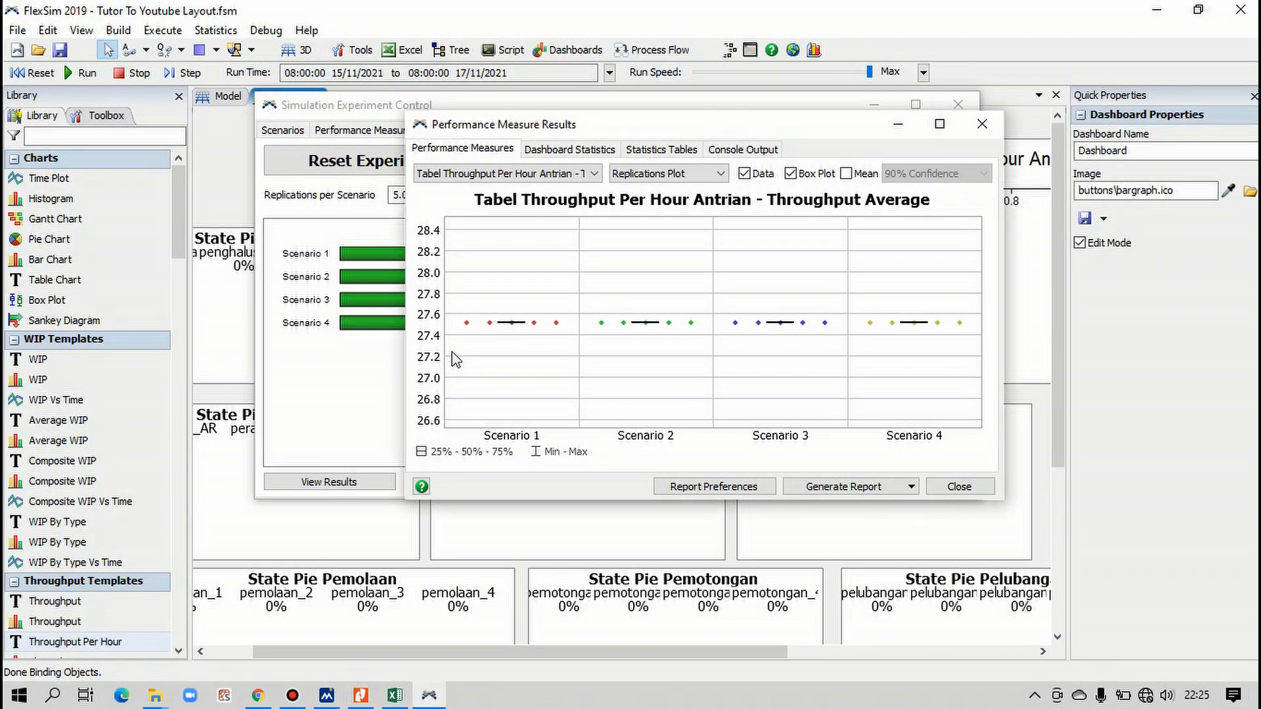
click(569, 151)
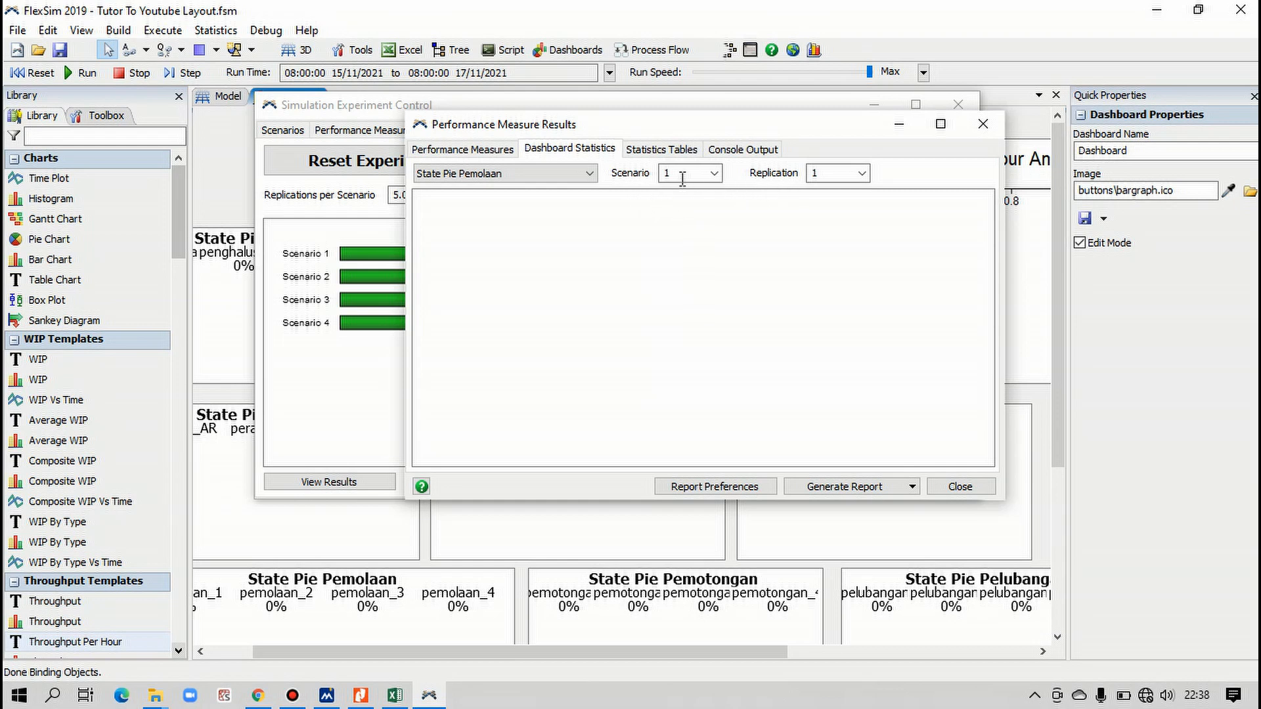
click(529, 174)
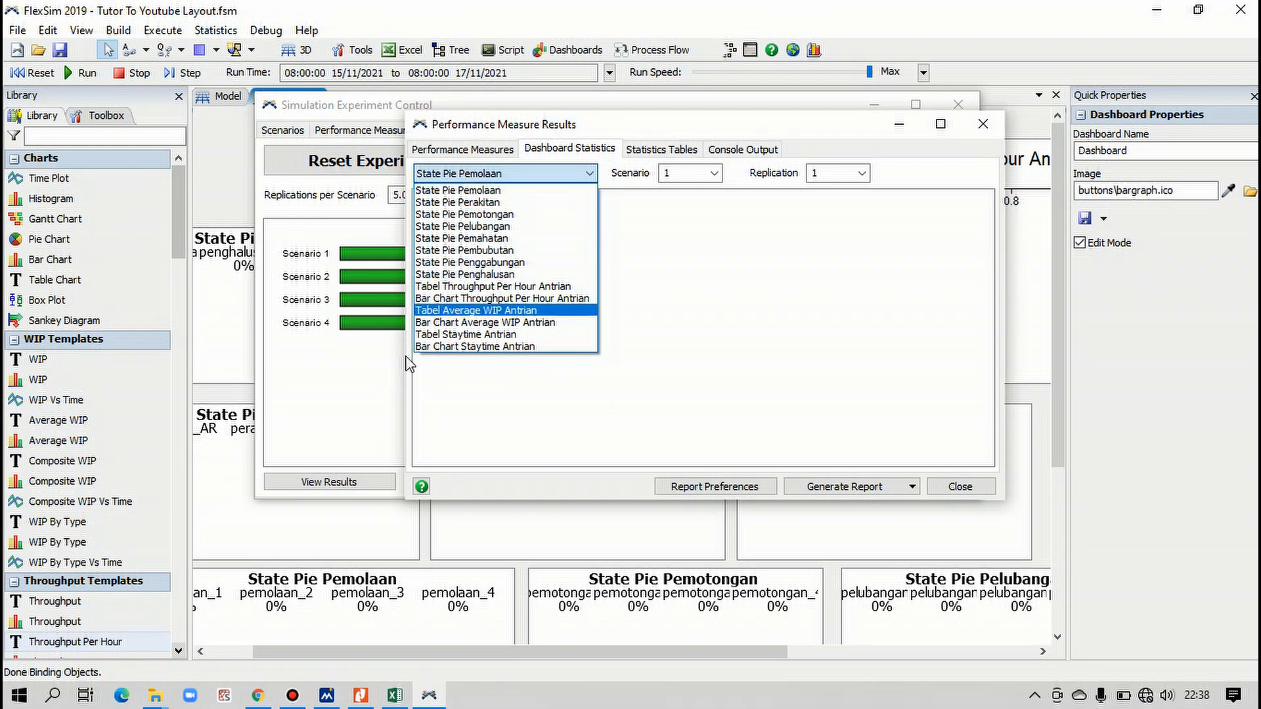
click(348, 698)
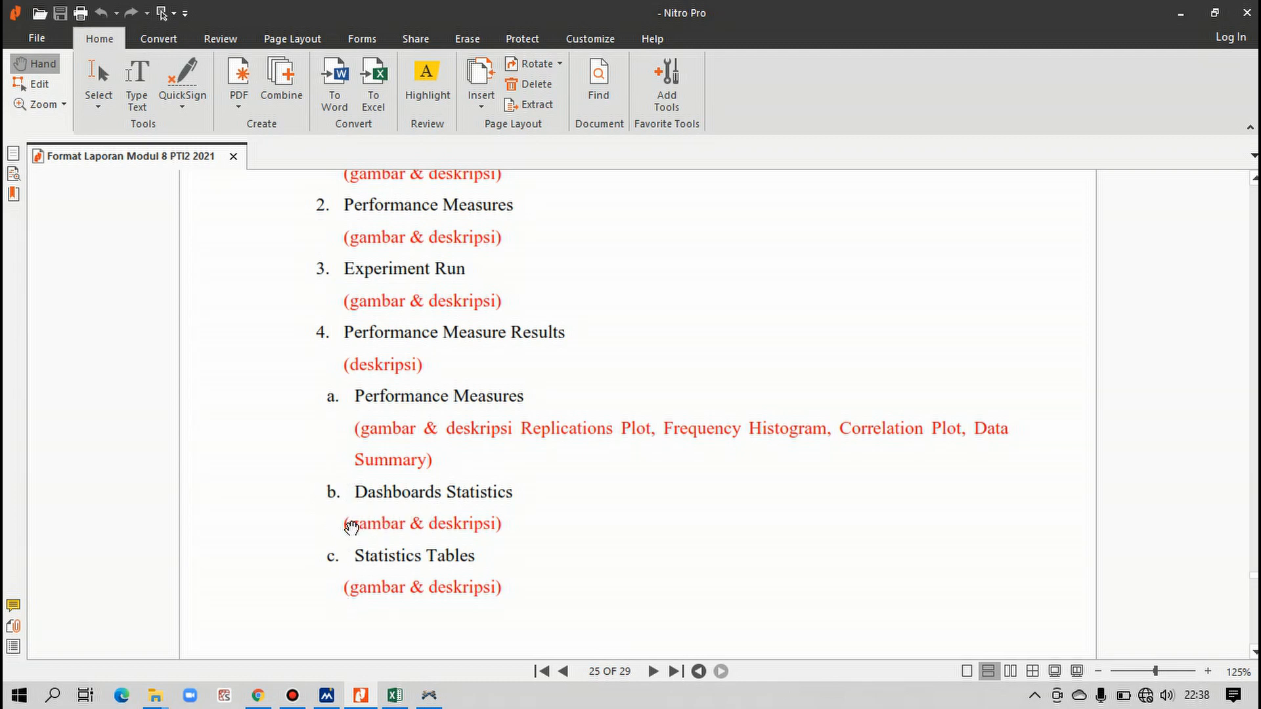
click(360, 697)
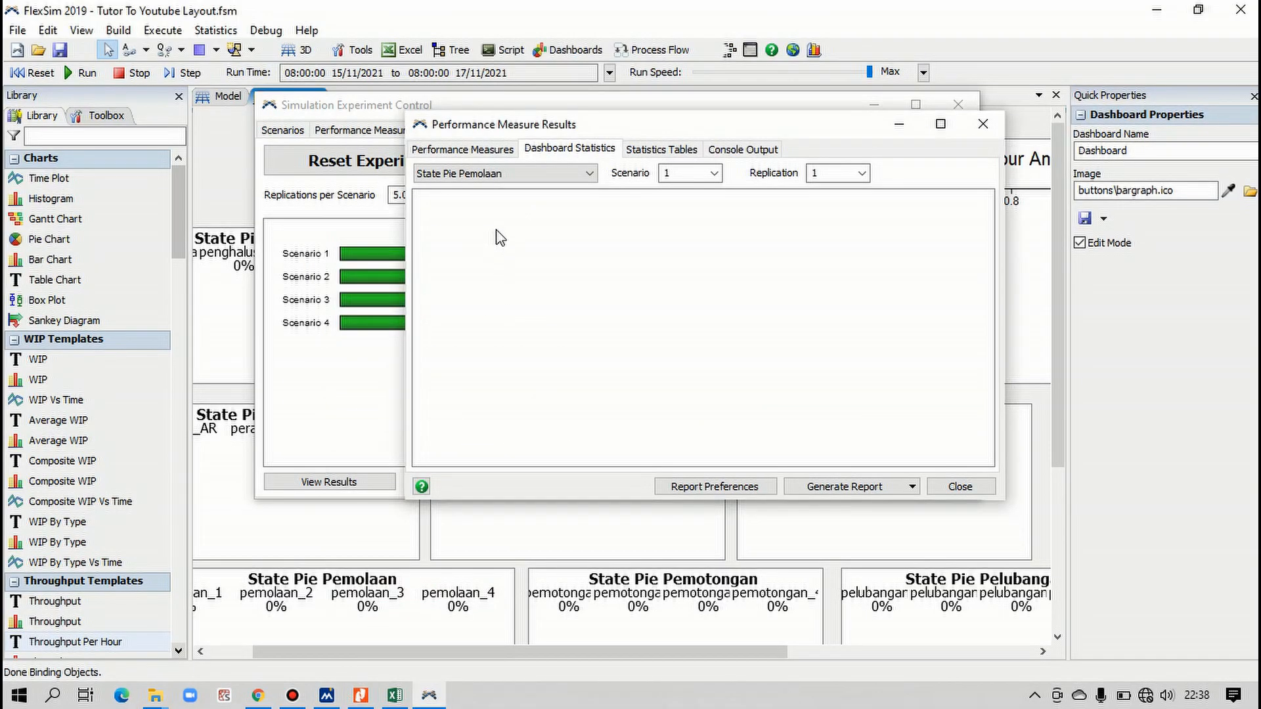
Step: Display the State Pie Pemolaan chart for scenario 1 and compare replications 1, 2 and 5
click(490, 173)
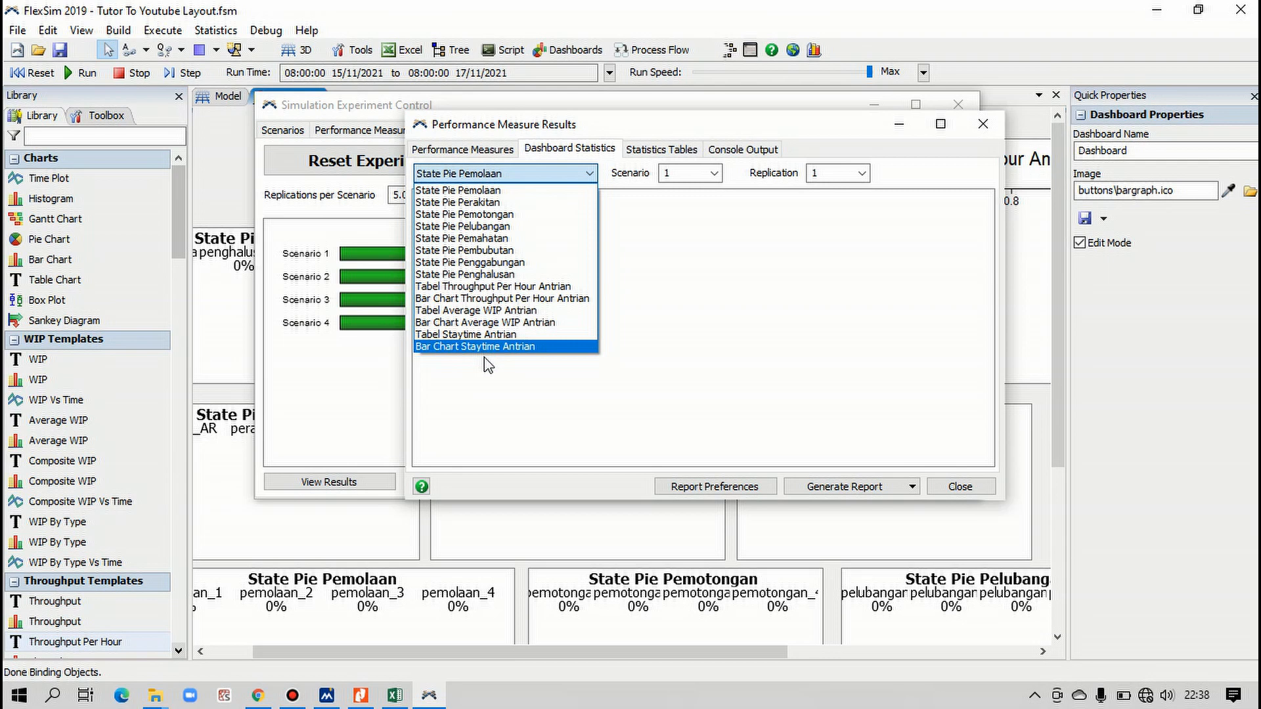
click(483, 374)
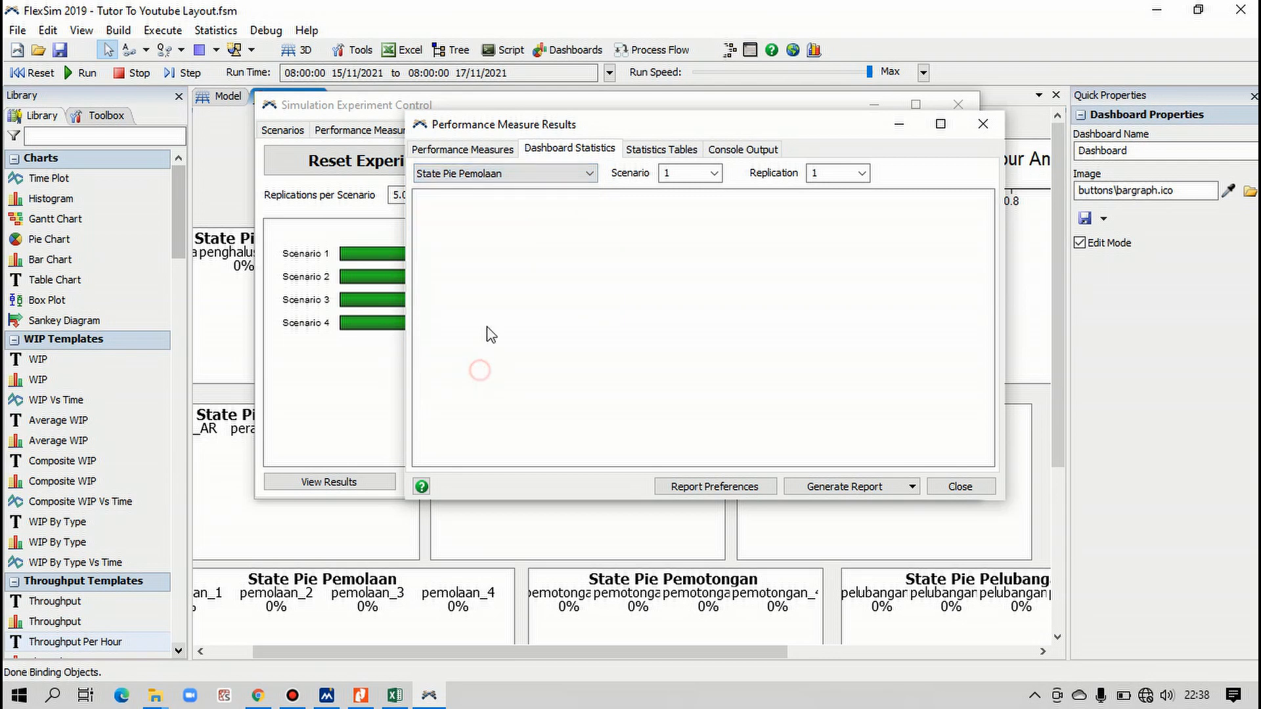
click(537, 174)
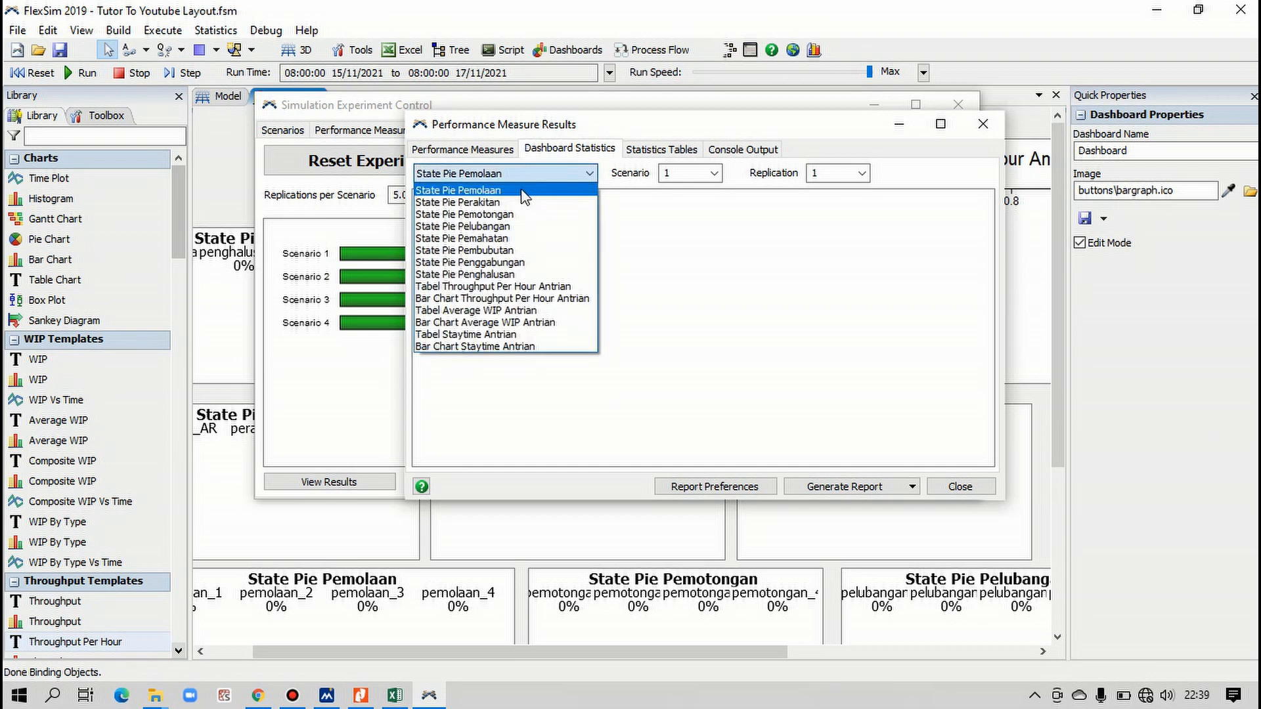
click(525, 192)
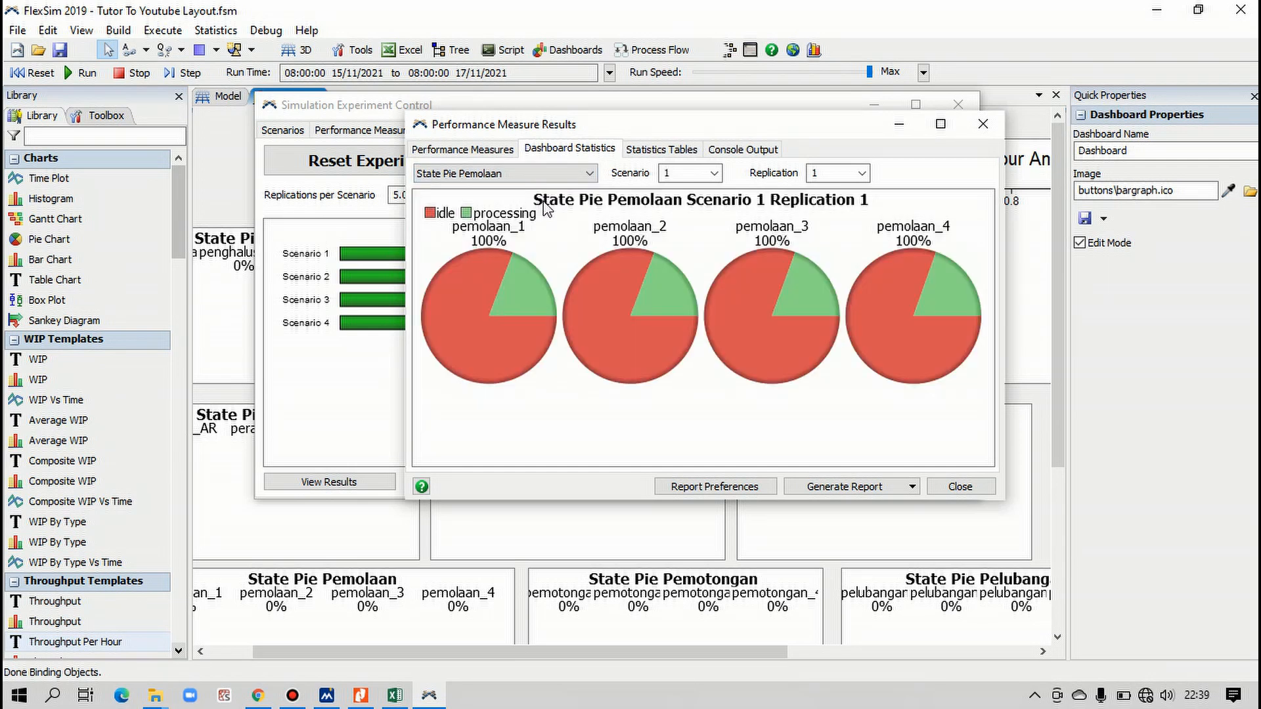
mouse_move(461, 301)
click(861, 173)
click(839, 204)
click(861, 173)
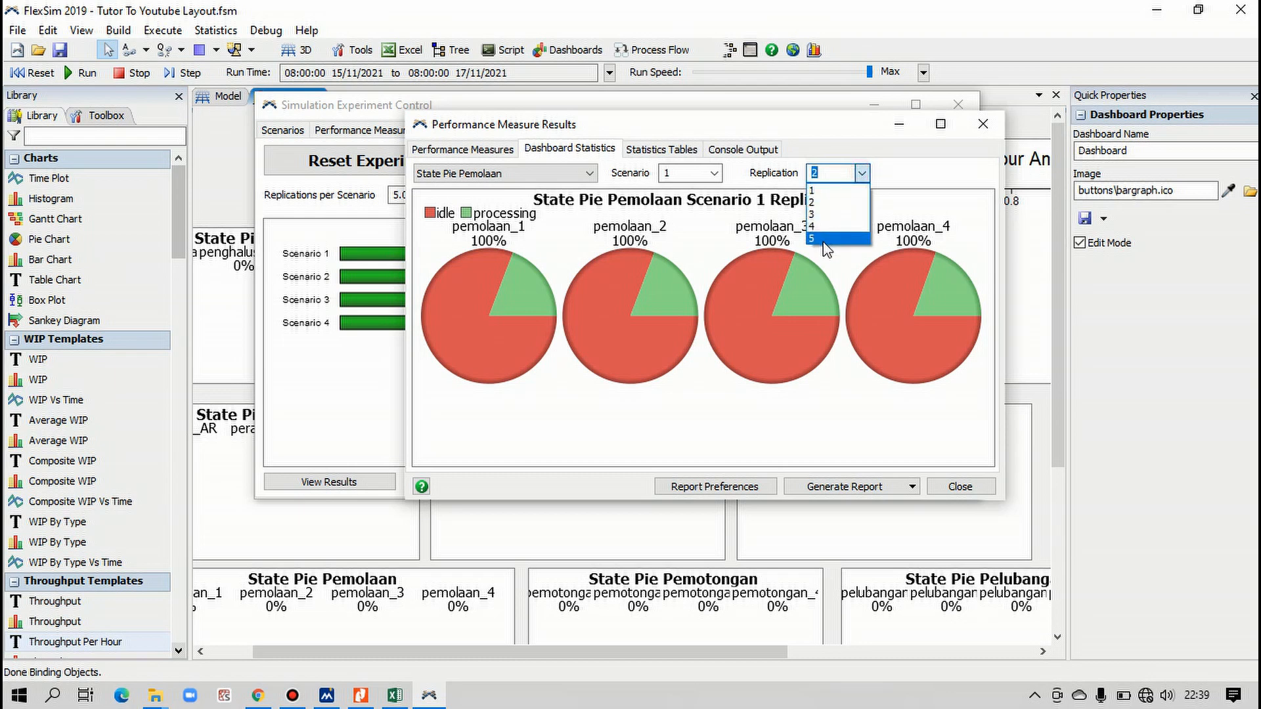
click(825, 239)
Step: Show the State Pie Pemolaan chart for scenario 2 and compare replications 1 and 2
click(714, 174)
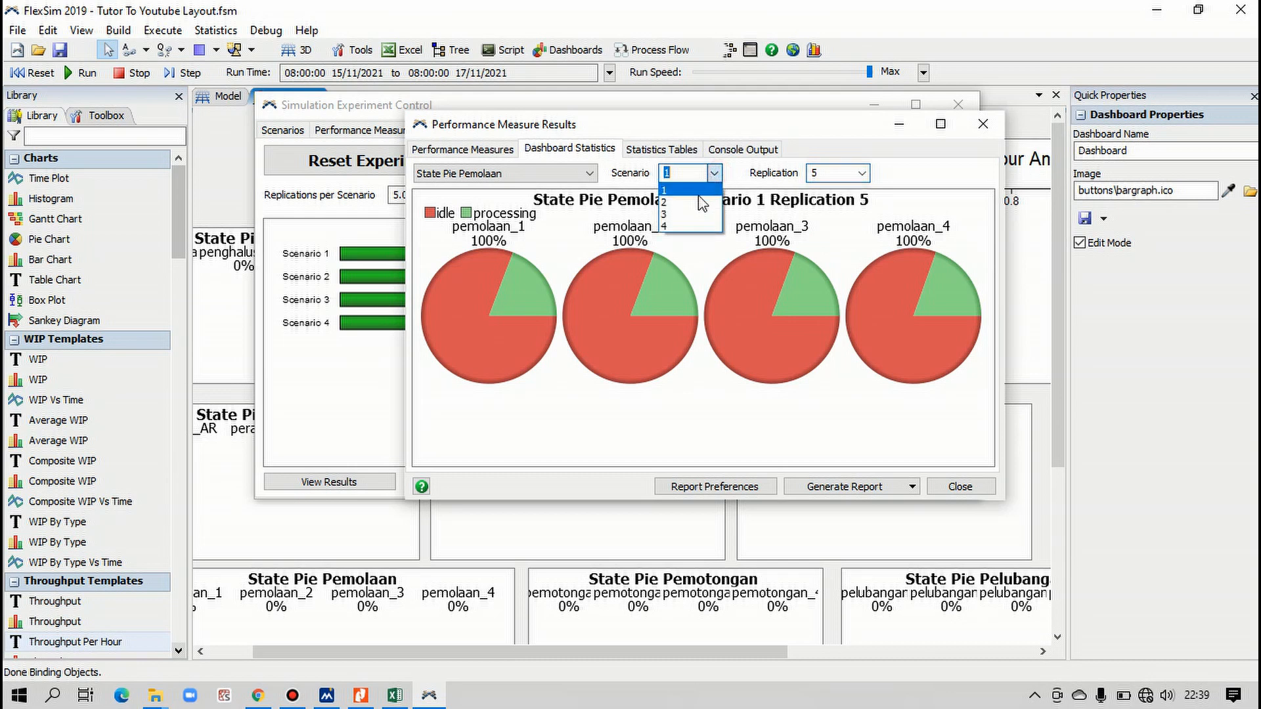
click(698, 204)
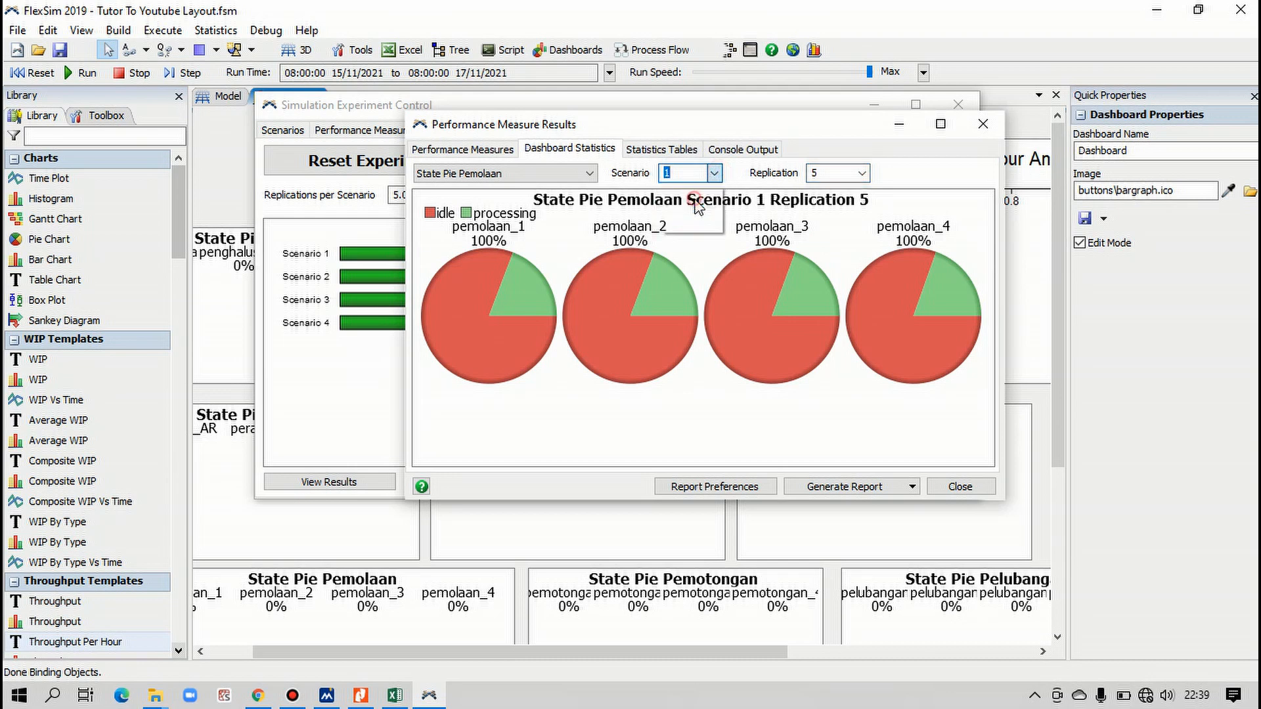
click(861, 174)
click(854, 190)
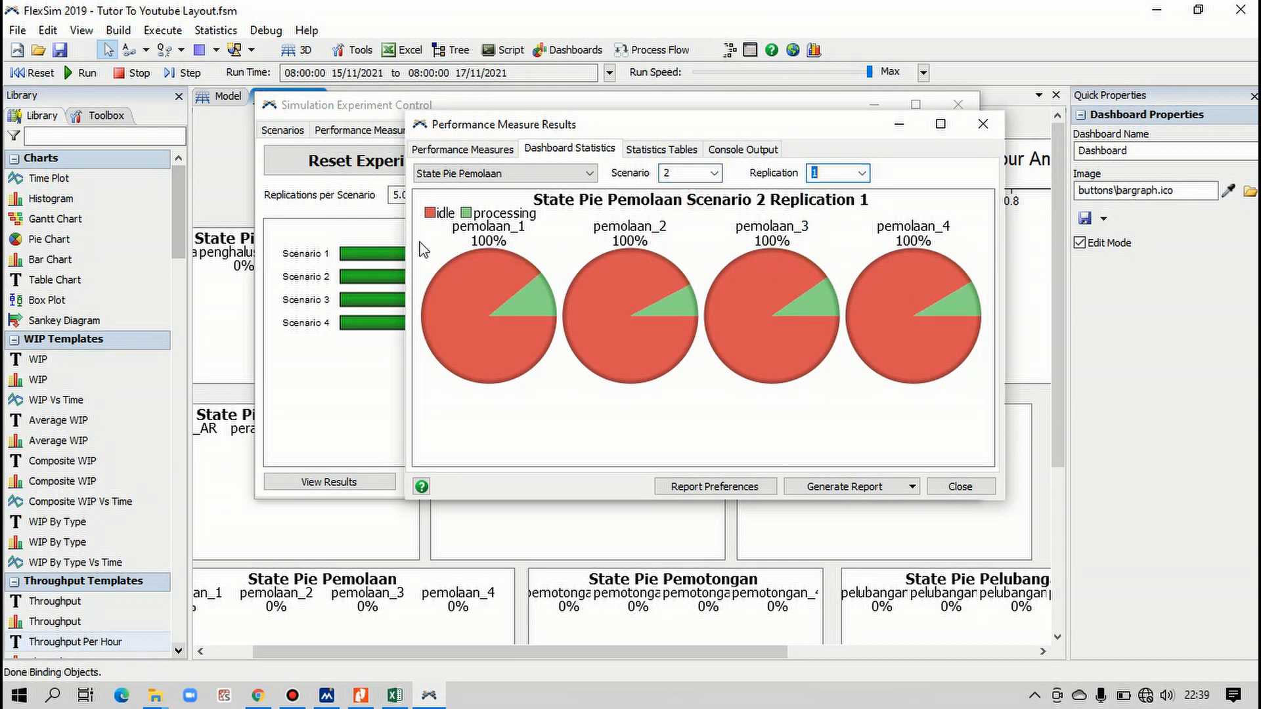
click(864, 173)
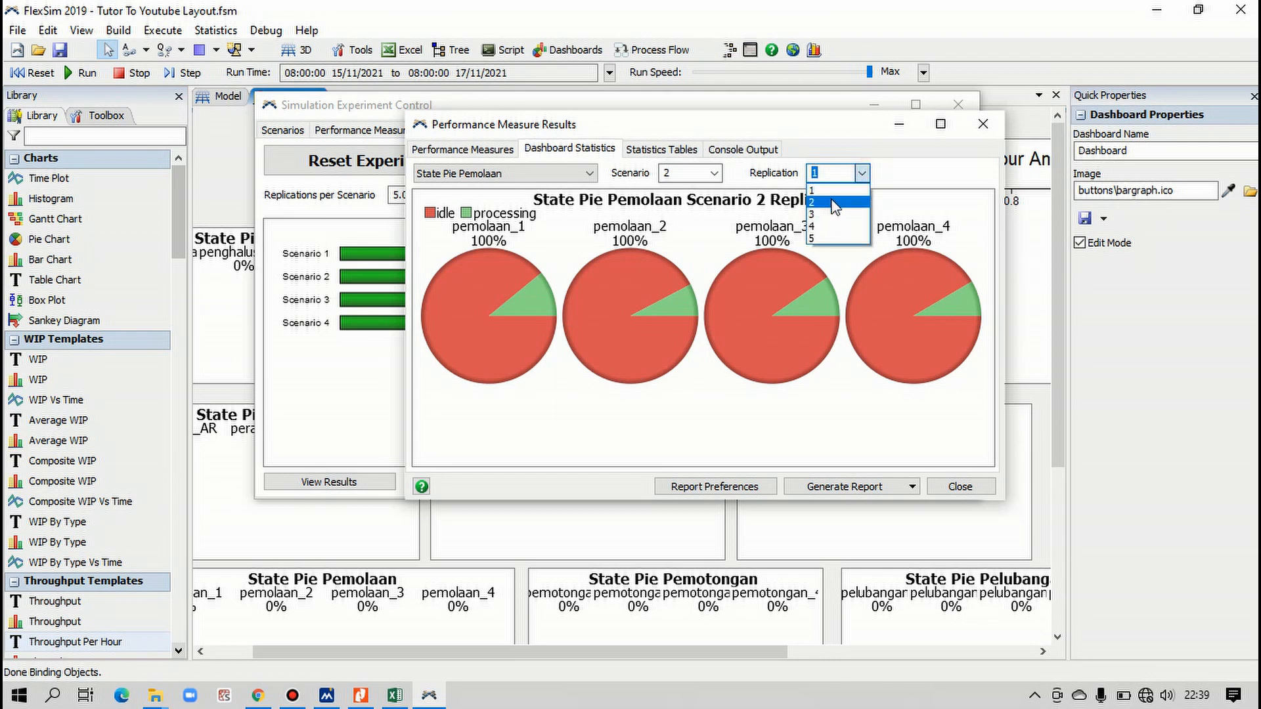
click(833, 202)
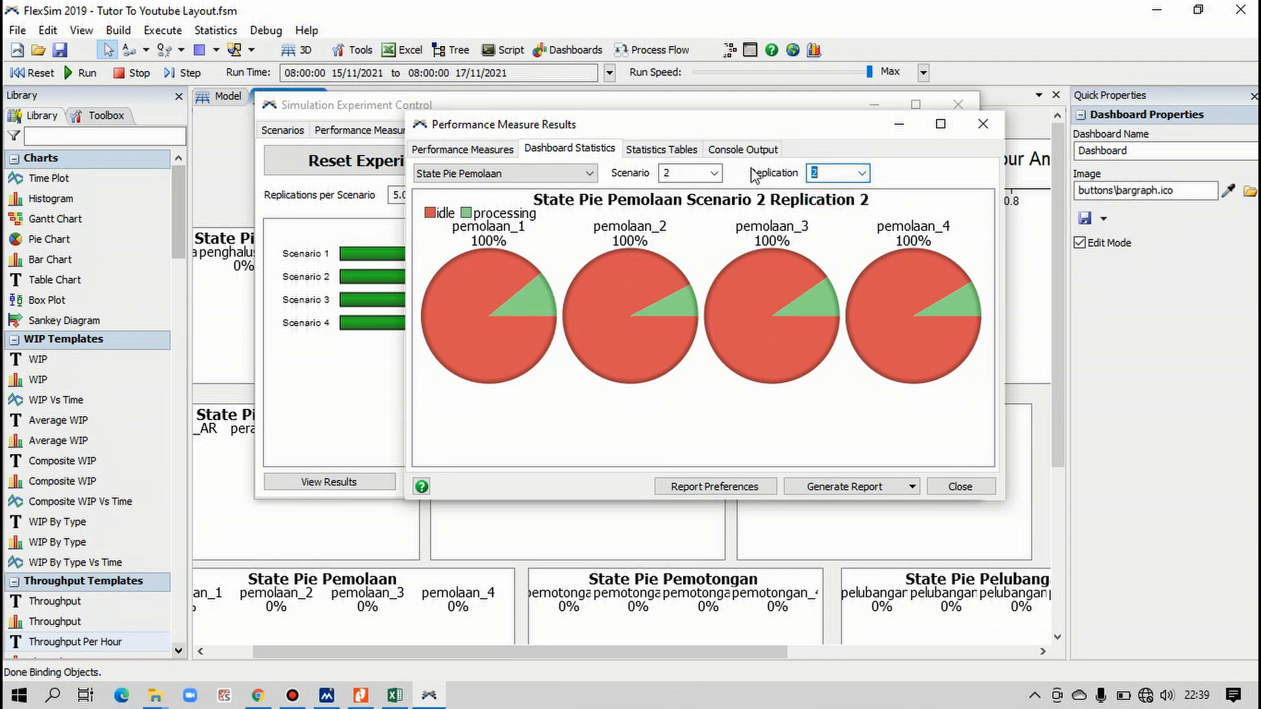
Step: Show the State Pie Pemolaan chart for scenario 4, replication 5
click(716, 174)
click(686, 223)
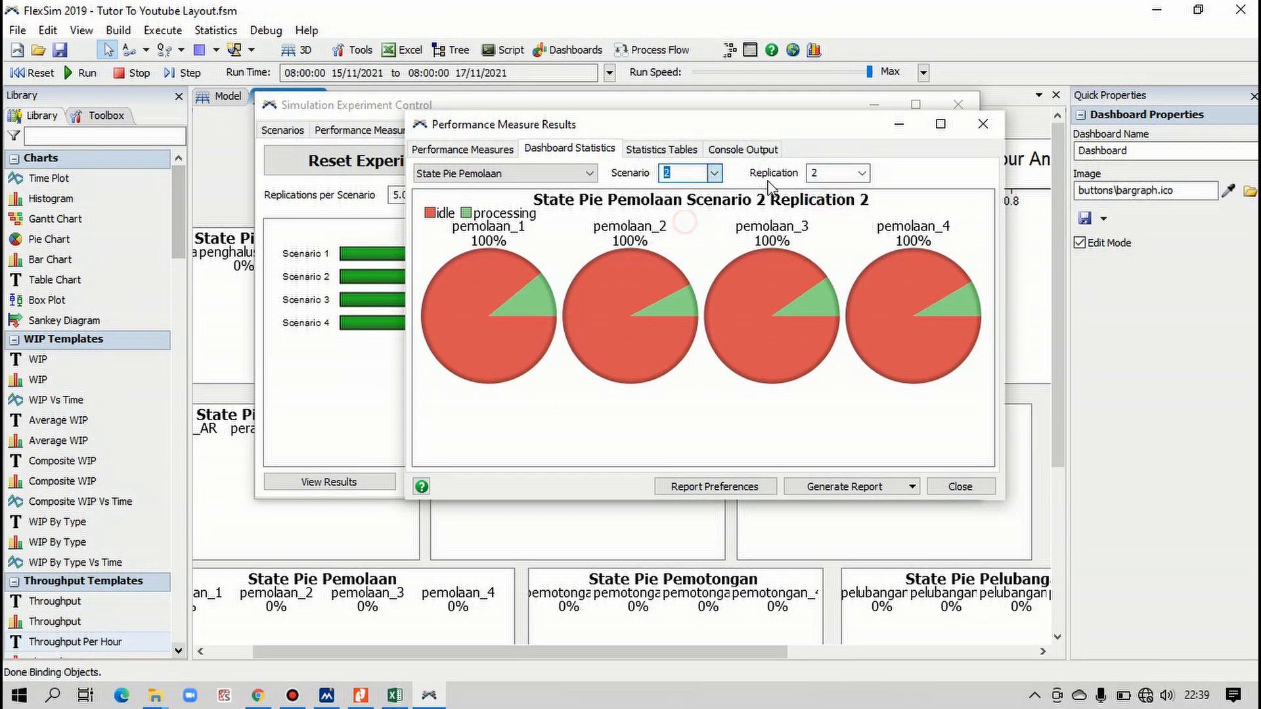
click(862, 173)
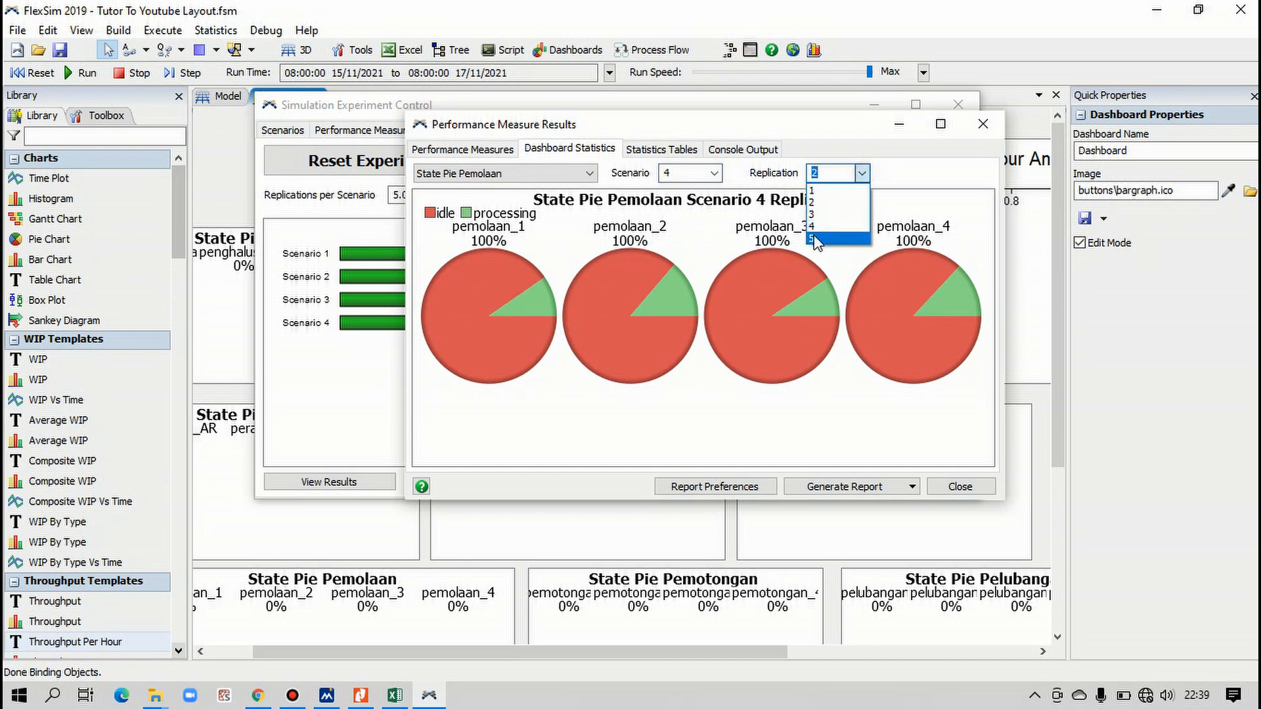
click(815, 239)
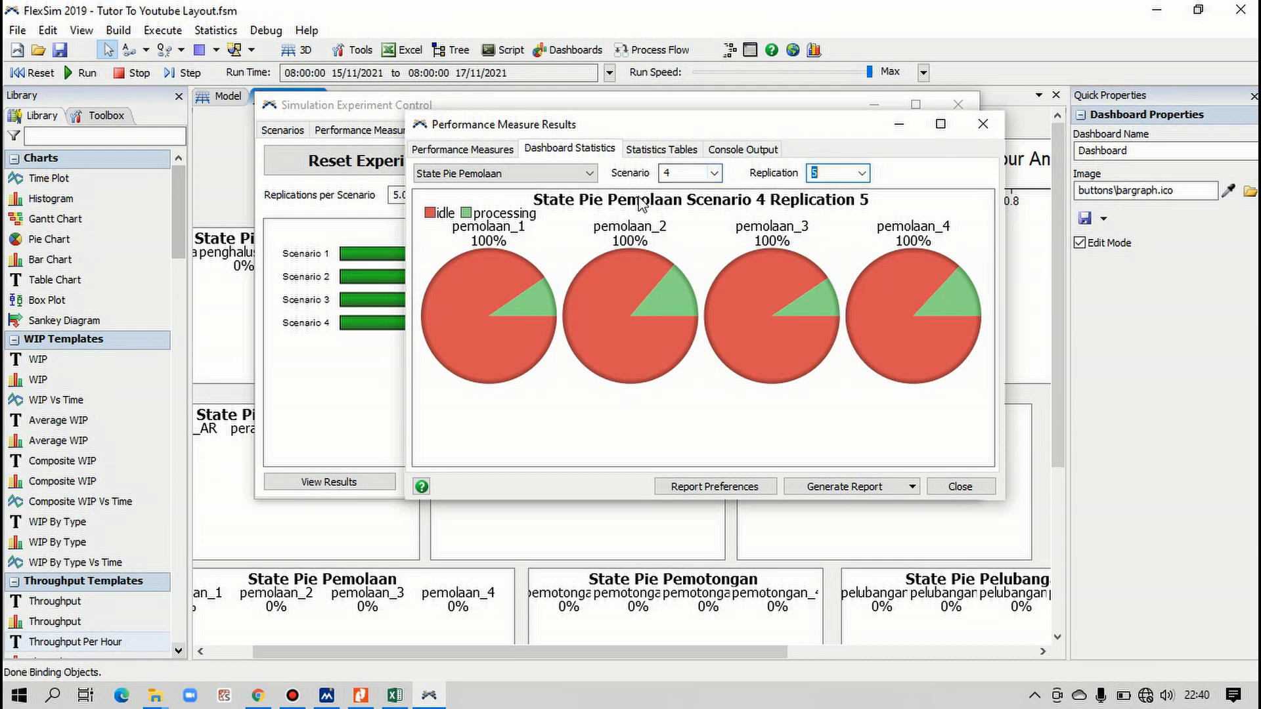
Step: Review the available dashboard charts, recheck the report format in Nitro Pro, and return to the results in FlexSim
click(534, 172)
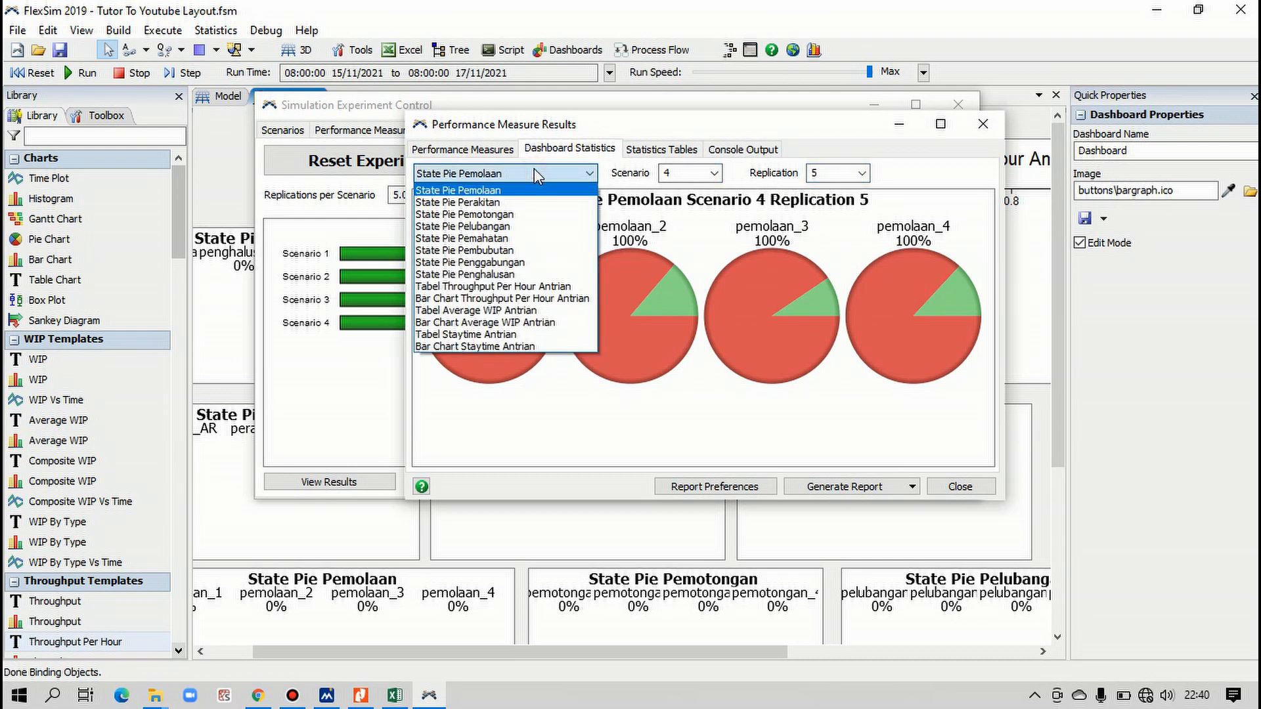
click(360, 694)
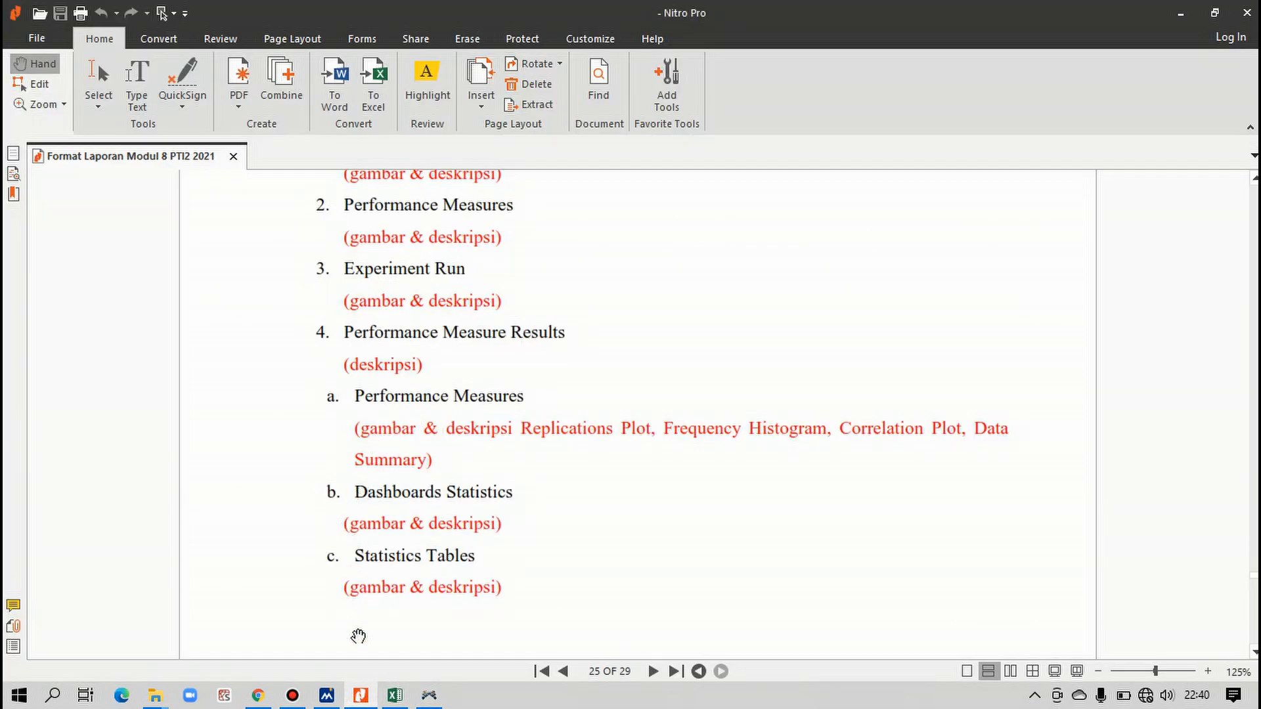
click(360, 695)
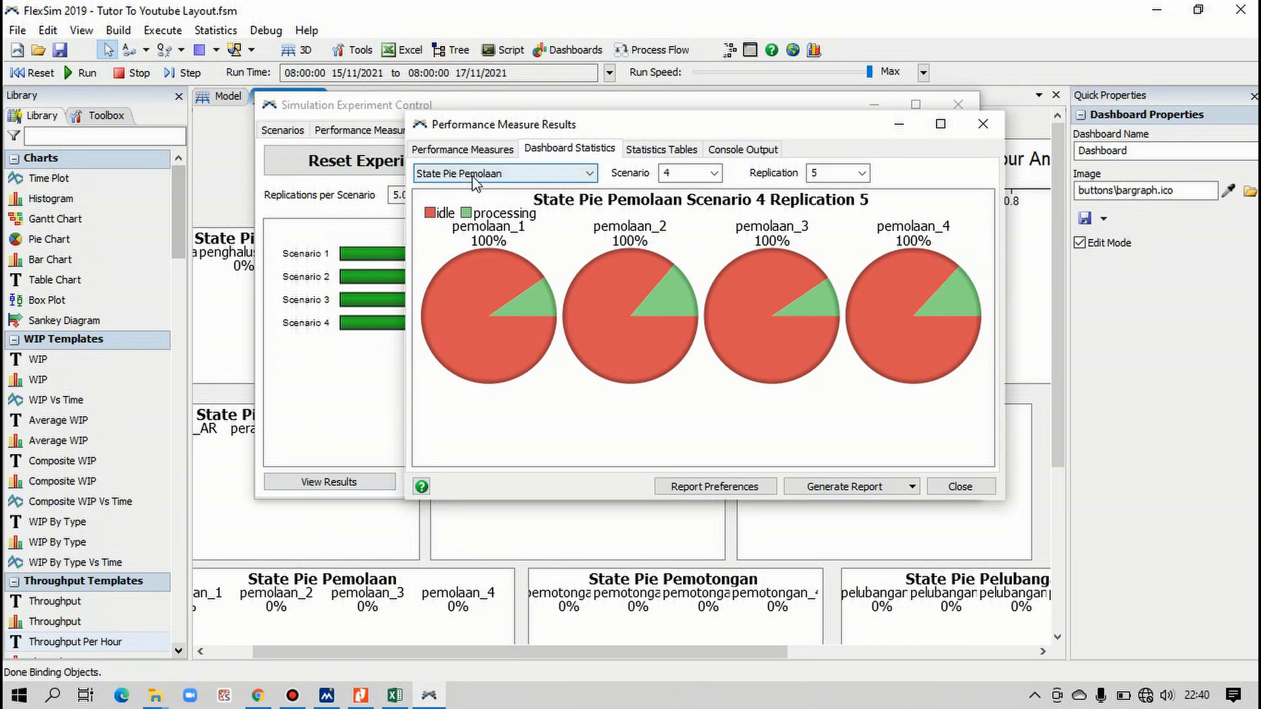
Step: Display Tabel Throughput Per Hour Antrian for replication 5 and compare scenario 4 with scenario 1
click(473, 176)
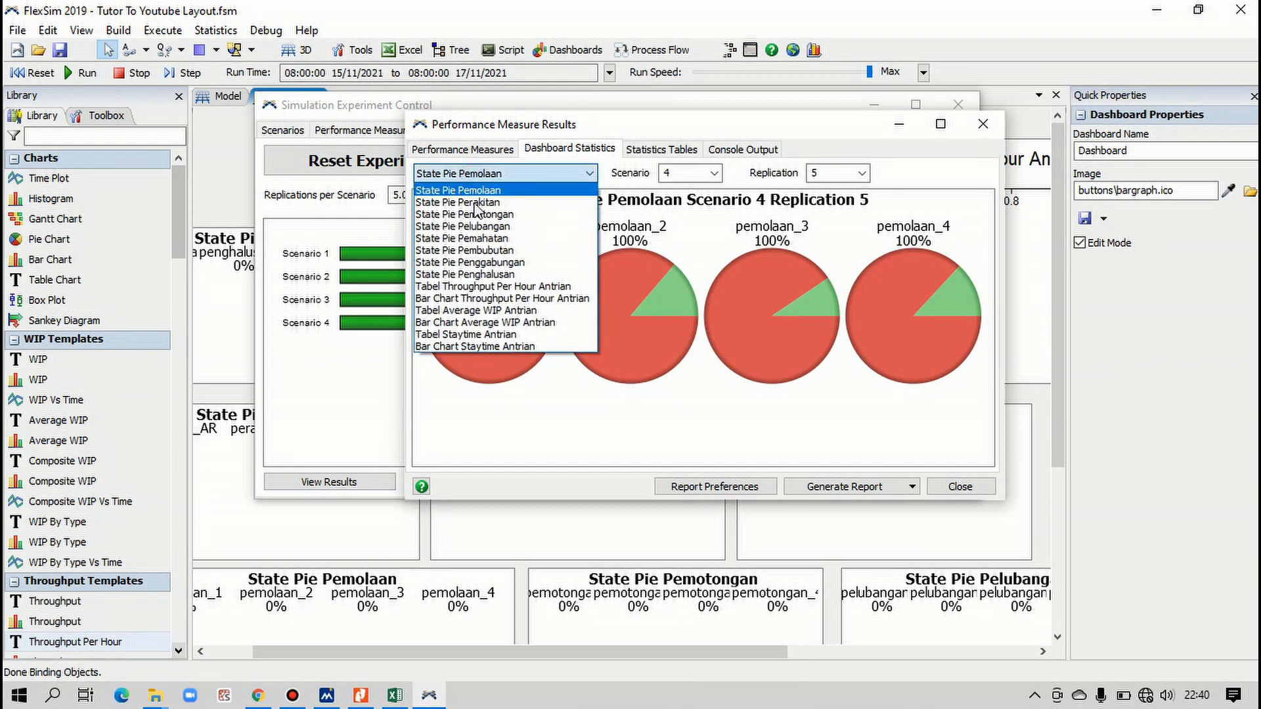
click(451, 287)
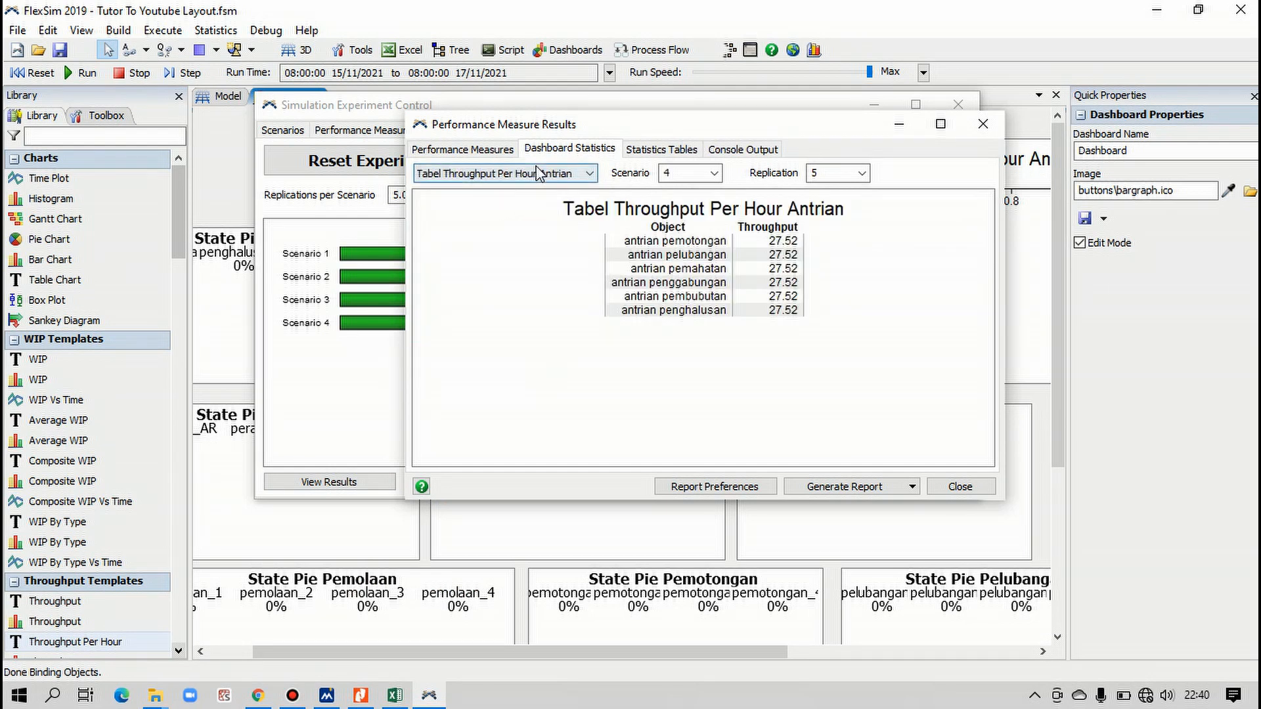
click(713, 174)
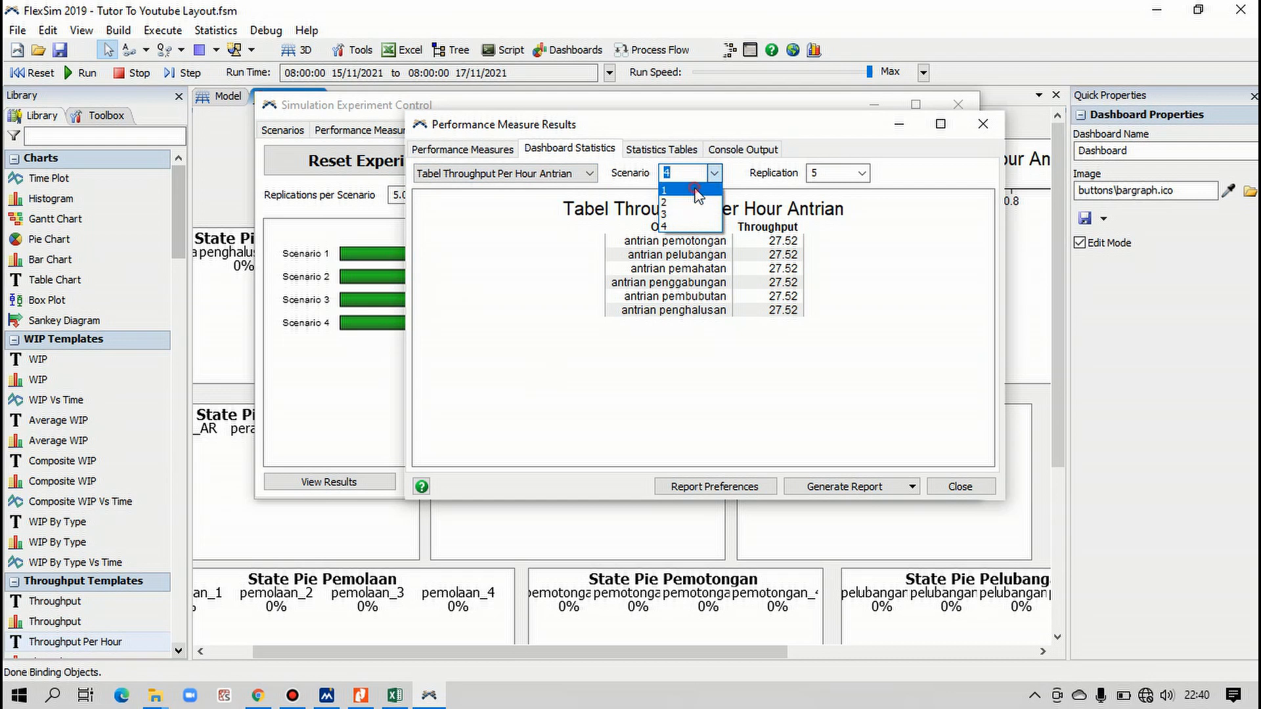
click(694, 191)
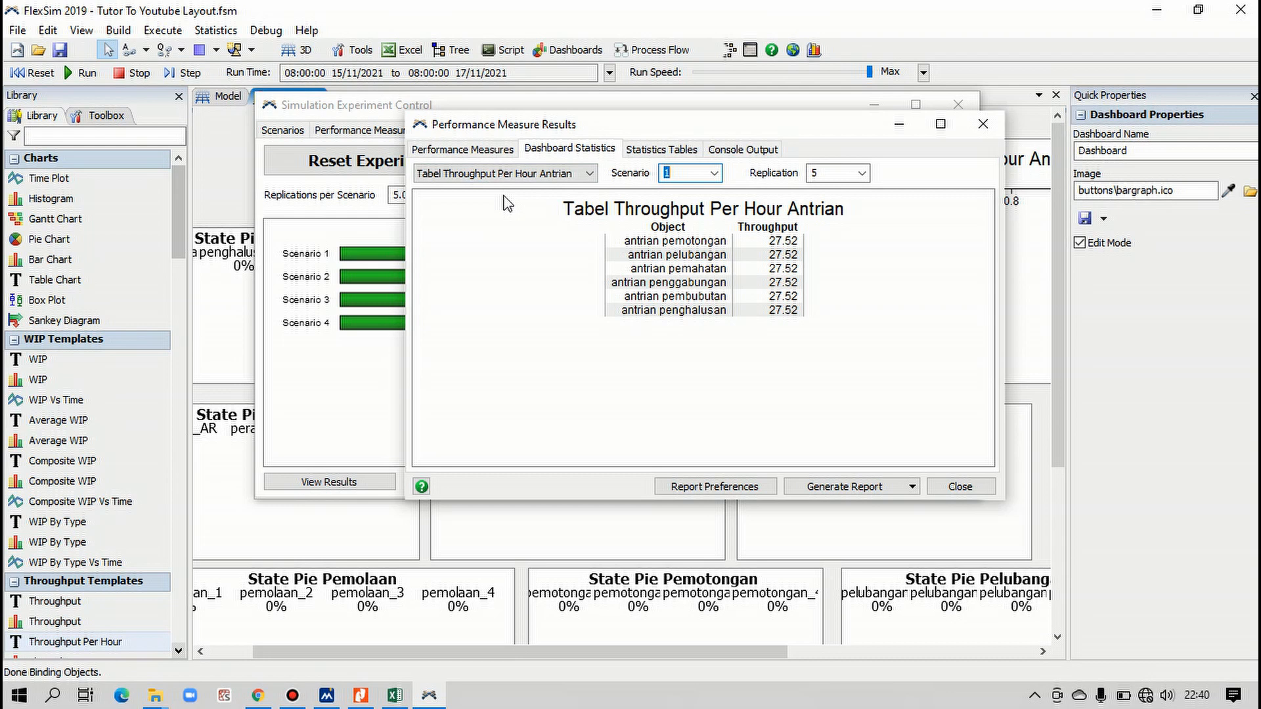
Step: Display Tabel Staytime Antrian for replication 1 and compare the queues' average staytimes between scenarios 1 and 2
click(513, 173)
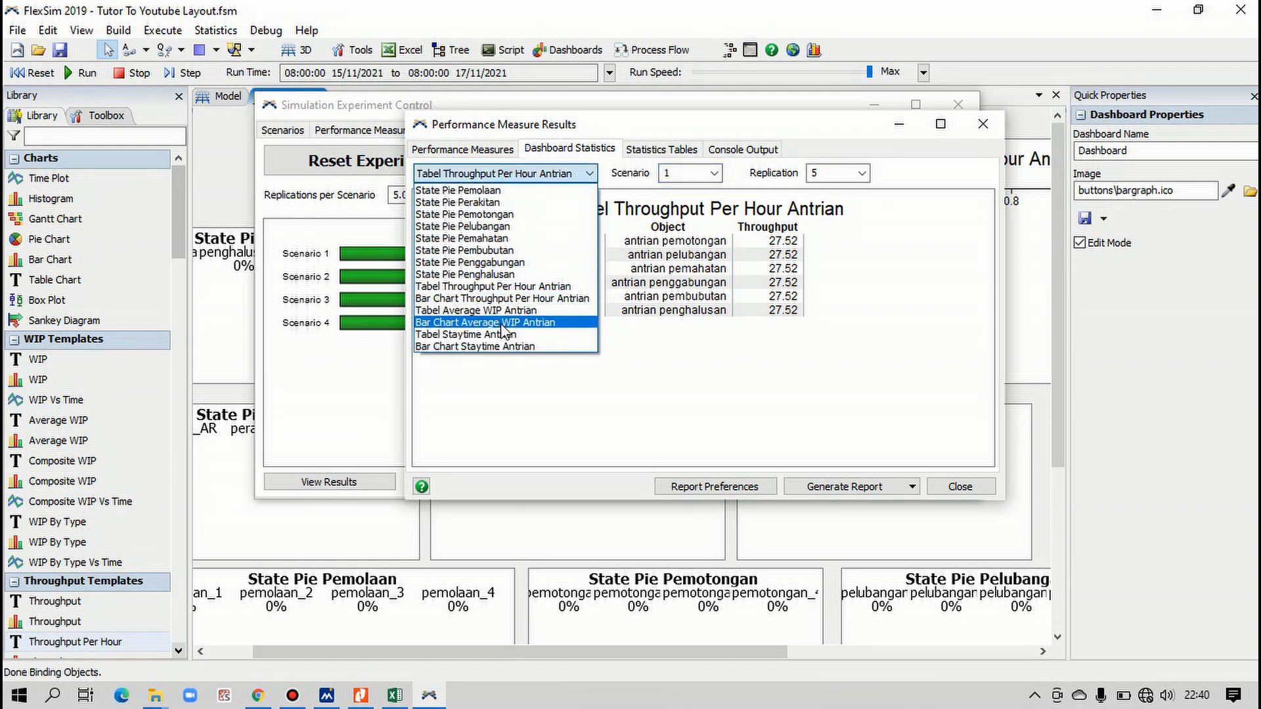
click(502, 335)
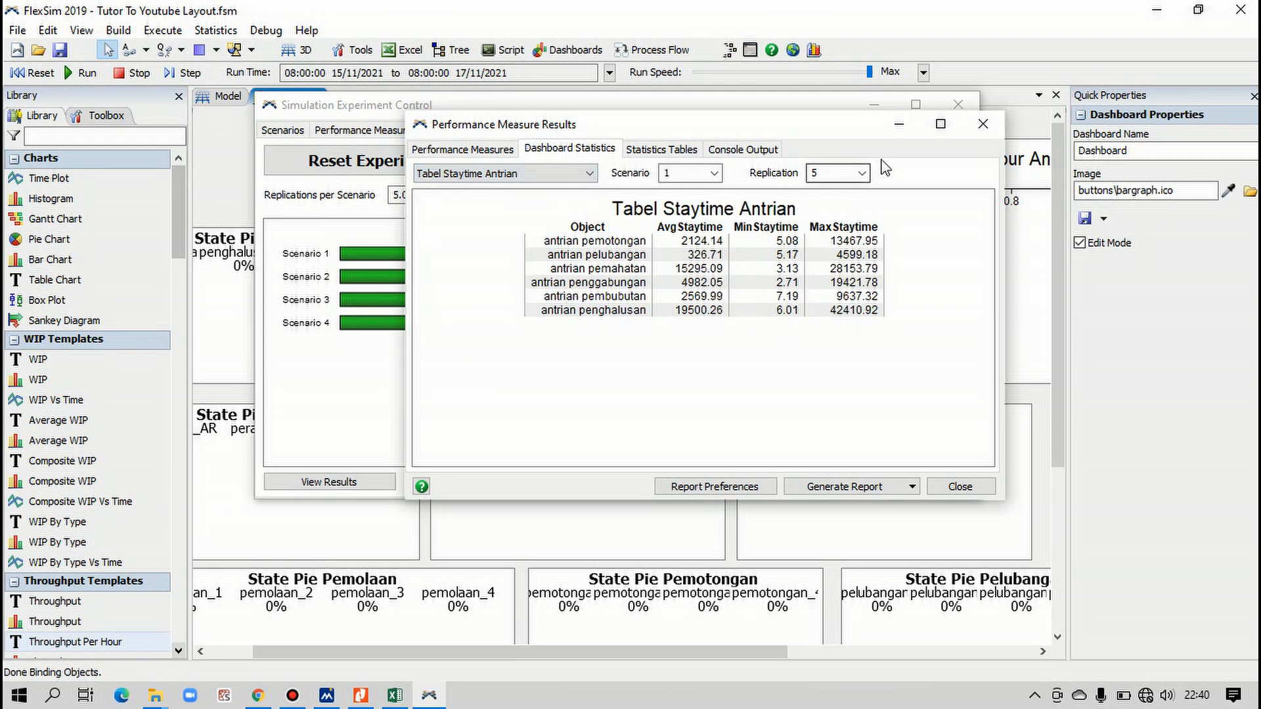
click(844, 173)
click(844, 191)
drag(656, 226, 683, 257)
click(685, 240)
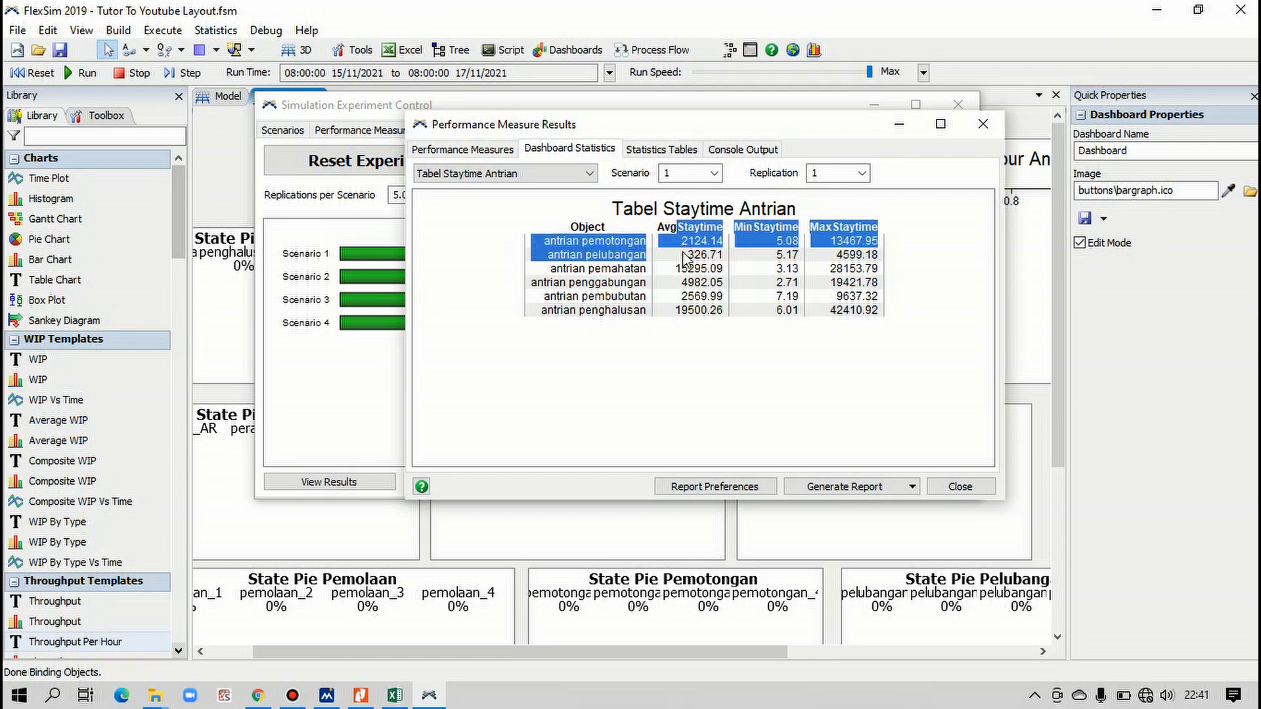
click(683, 255)
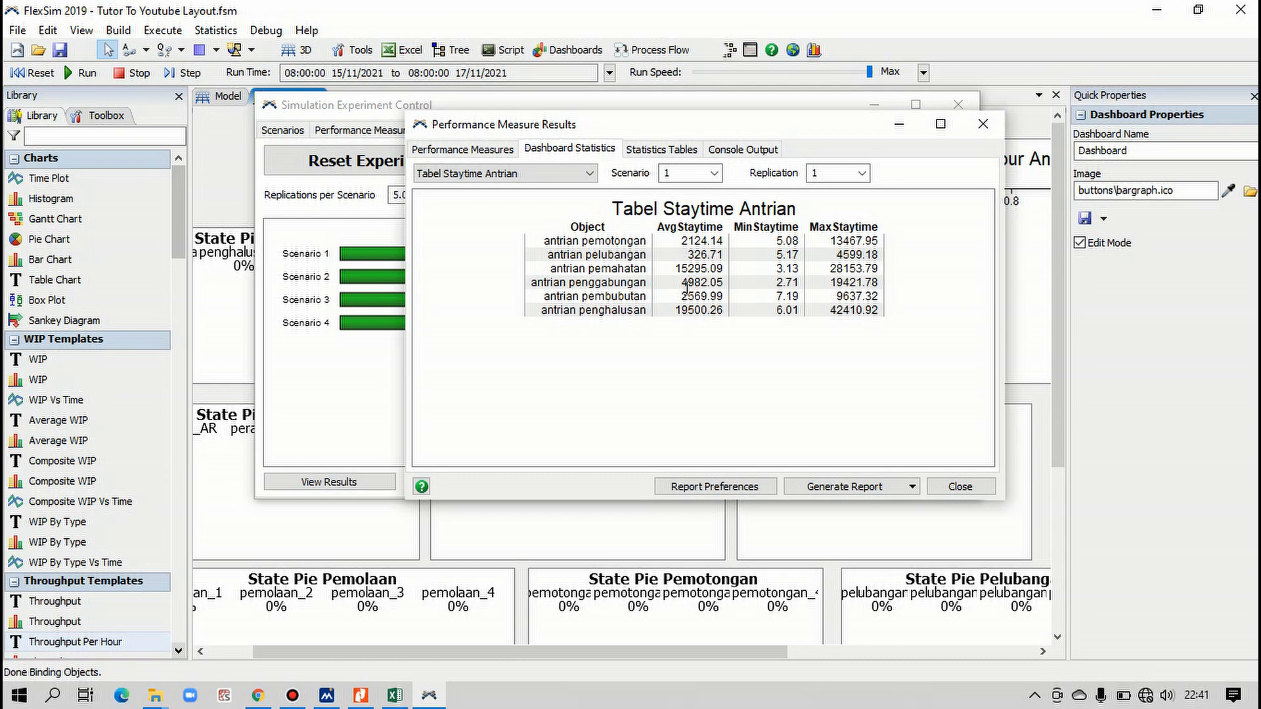
click(714, 174)
click(696, 202)
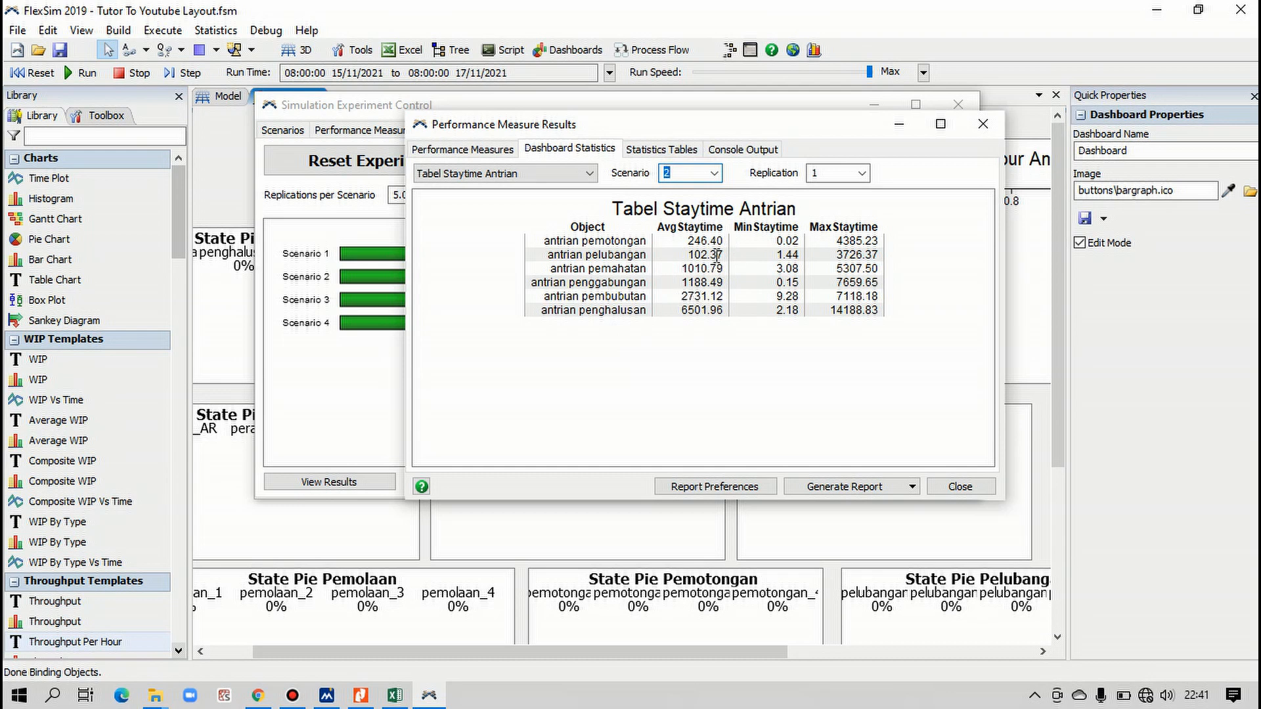
Step: View Tabel Throughput Per Hour Antrian and Bar Chart Staytime Antrian for scenario 2, replication 1, and return to the report format in Nitro Pro
click(501, 174)
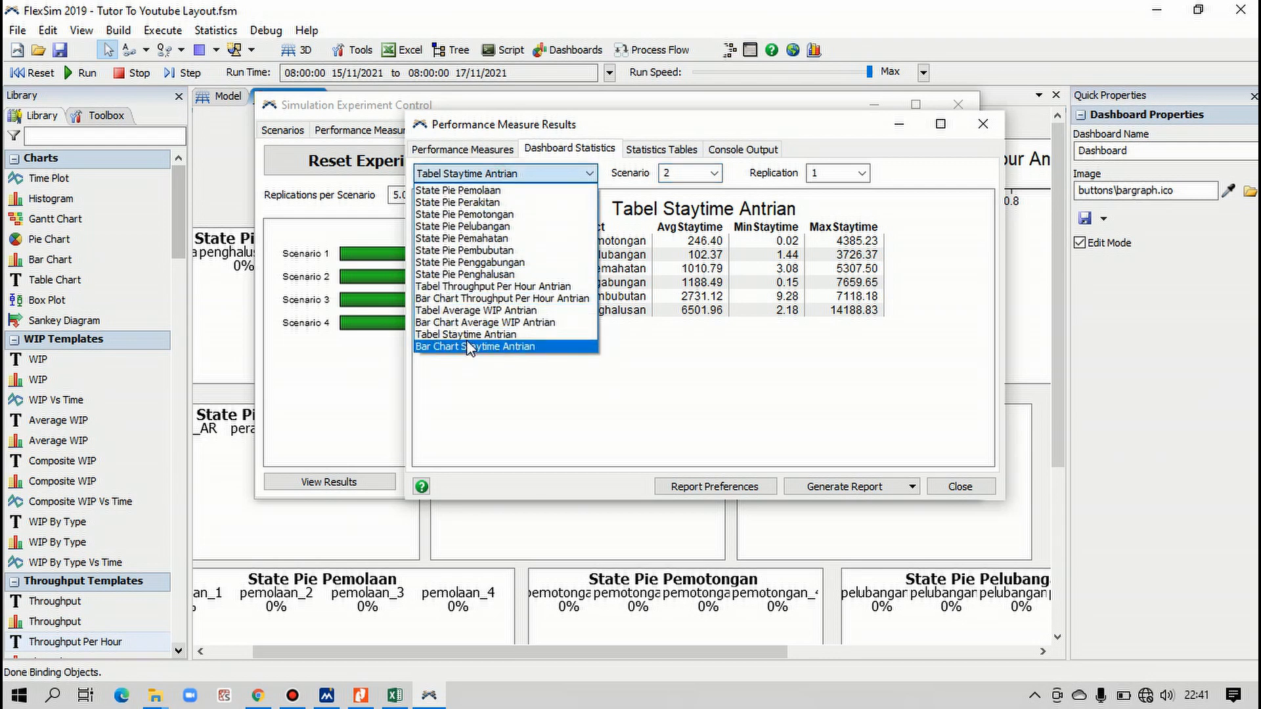
click(480, 287)
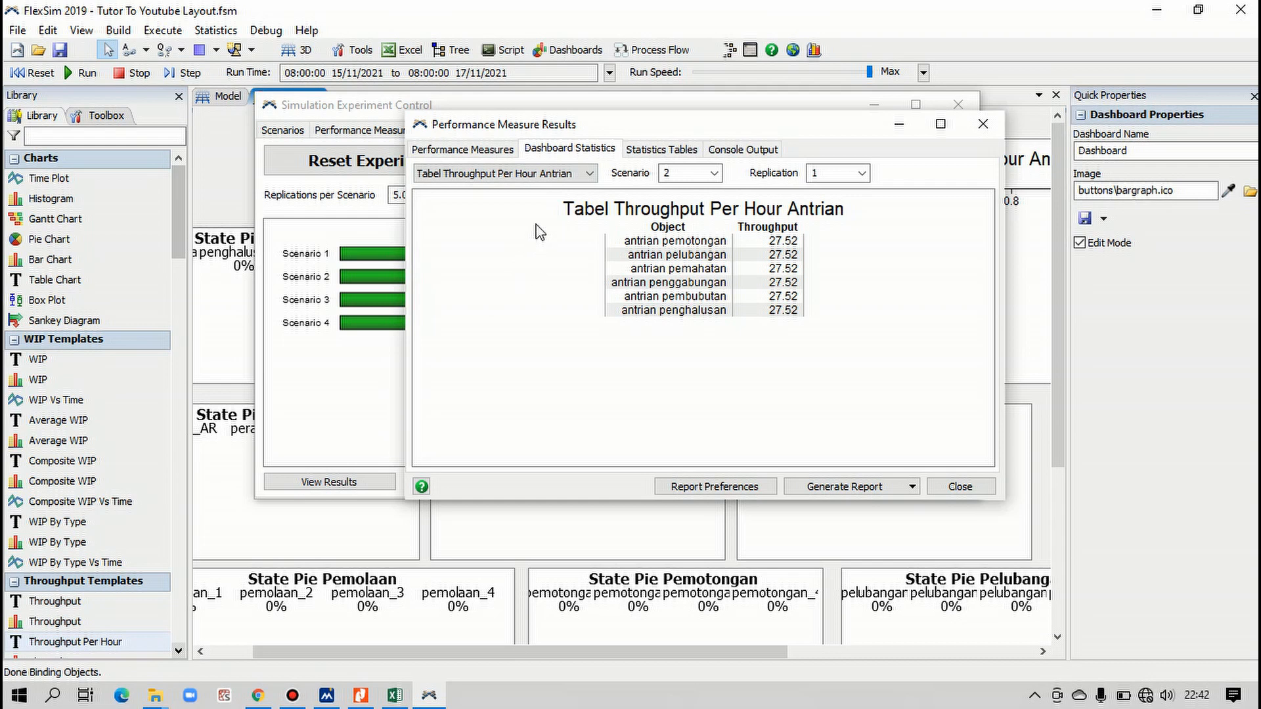
click(499, 174)
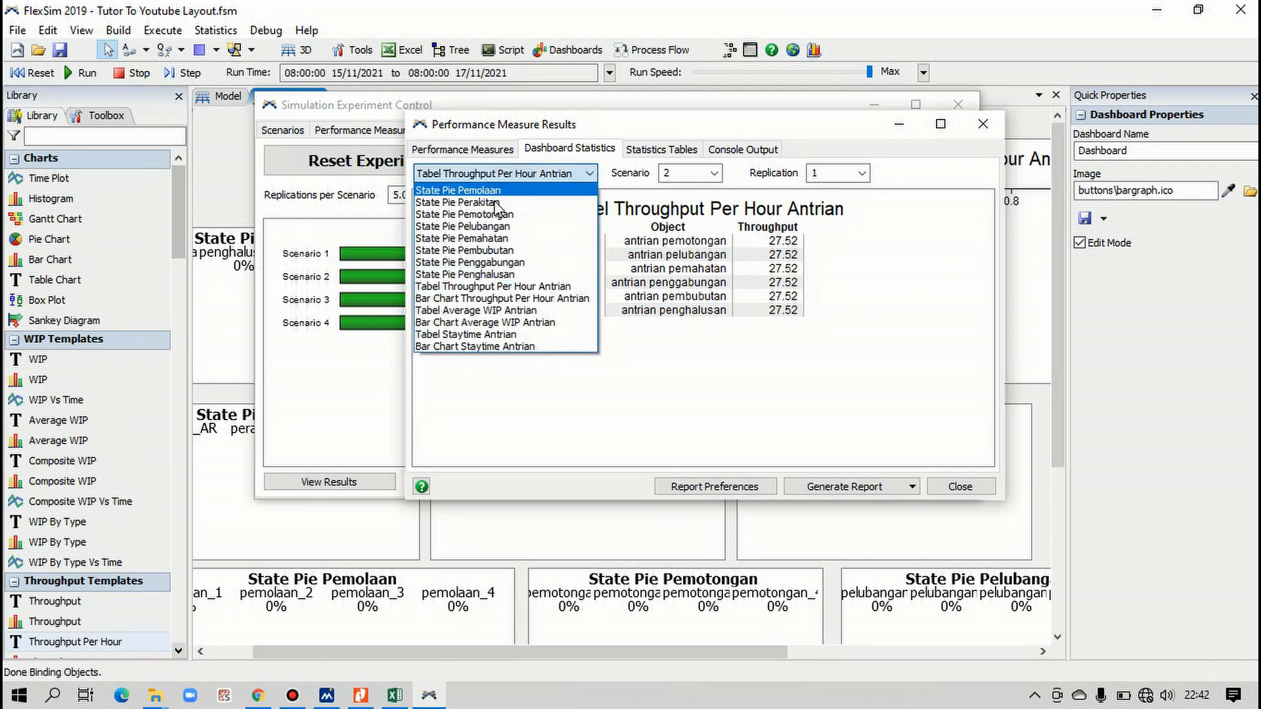
click(487, 347)
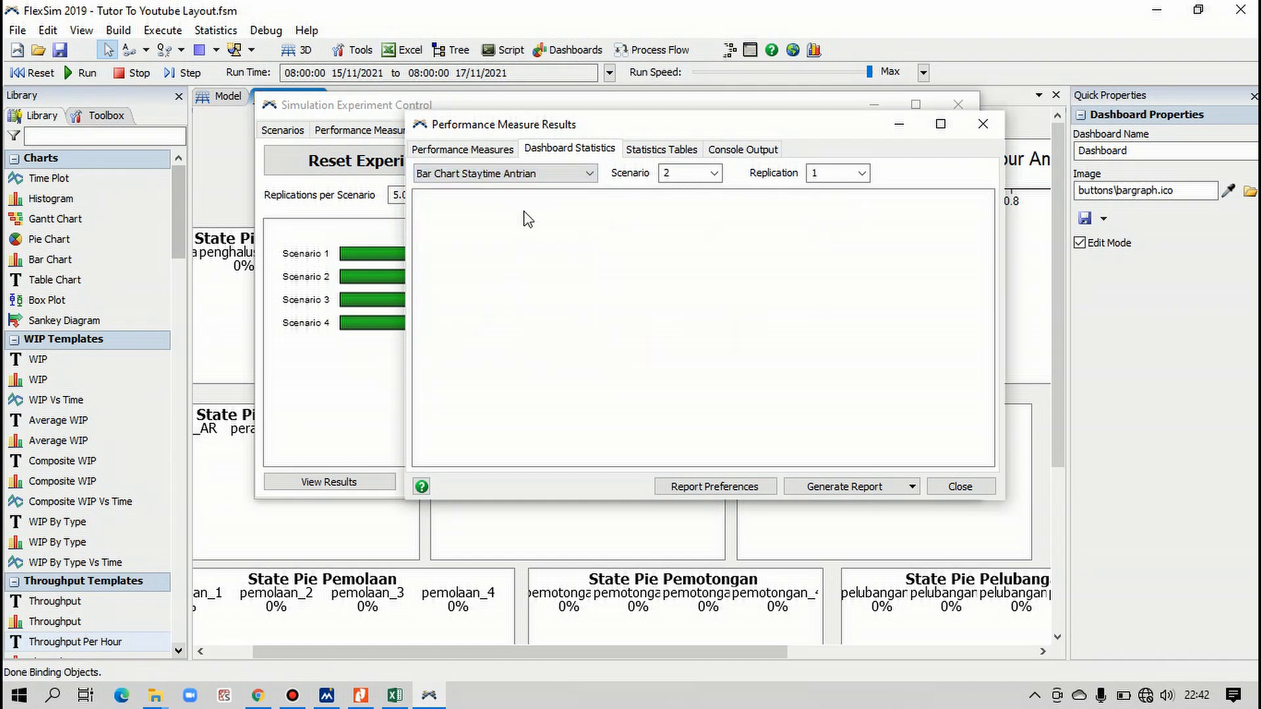
click(361, 695)
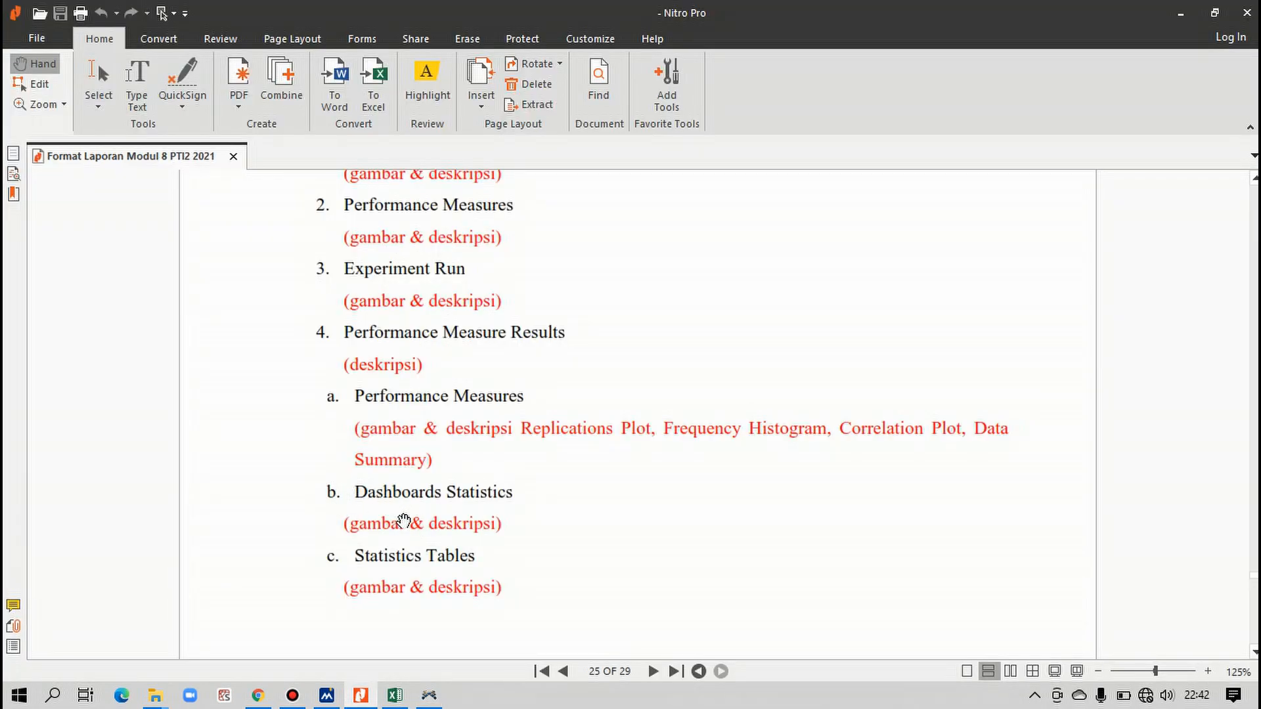
Step: Return to FlexSim and review the list of available dashboard statistics charts
click(352, 688)
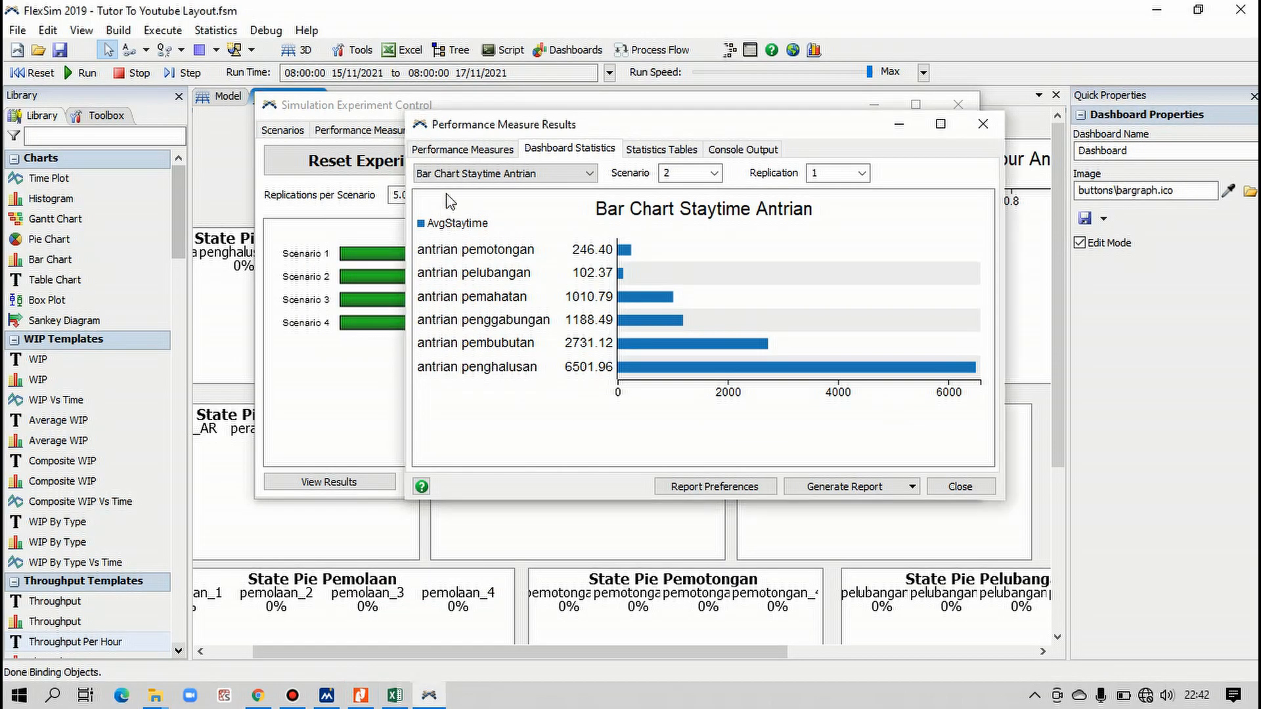
click(454, 176)
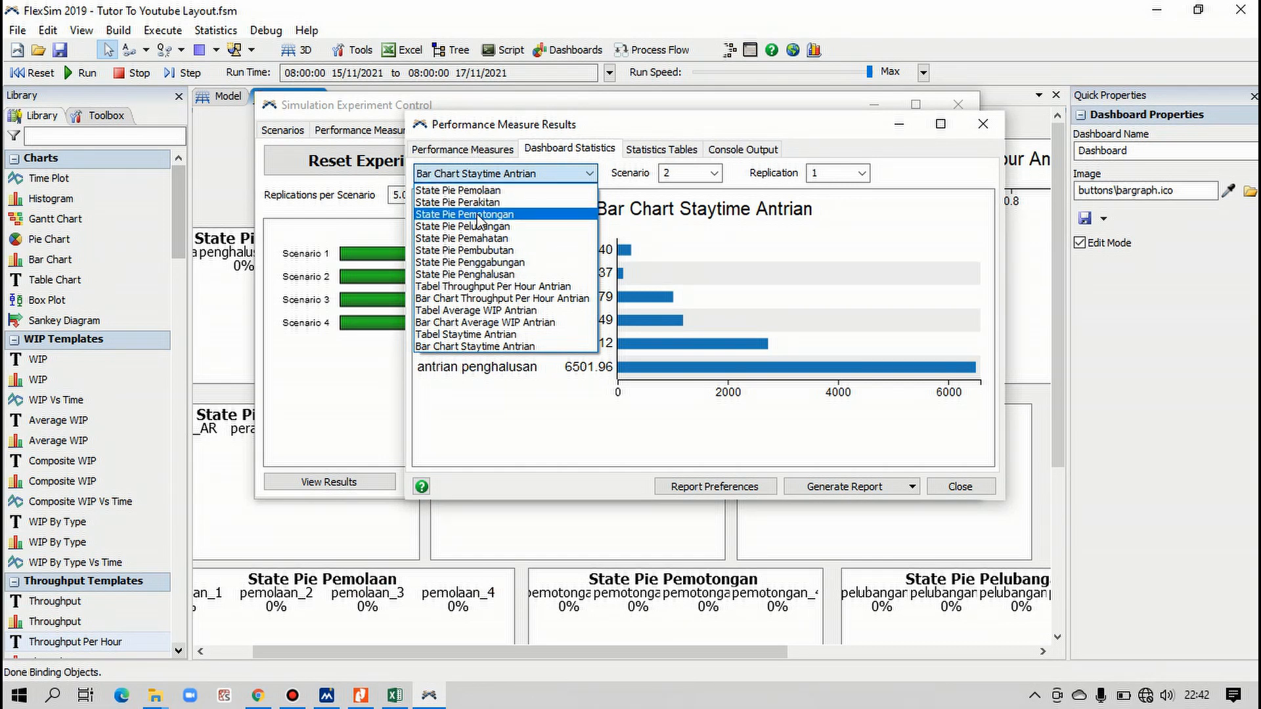
click(478, 397)
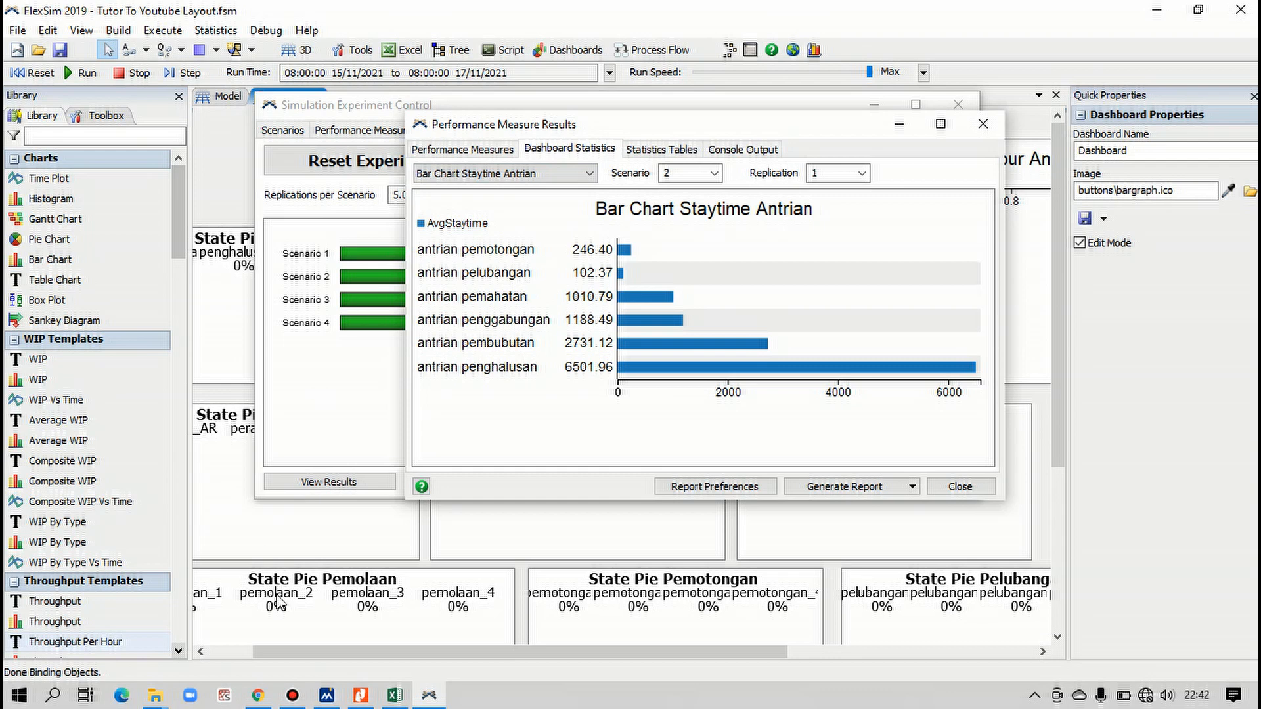
Step: Read the system performance and experimenter analysis sections of the report format in Nitro Pro, and return to FlexSim
click(361, 698)
scroll(389, 302, down, 5)
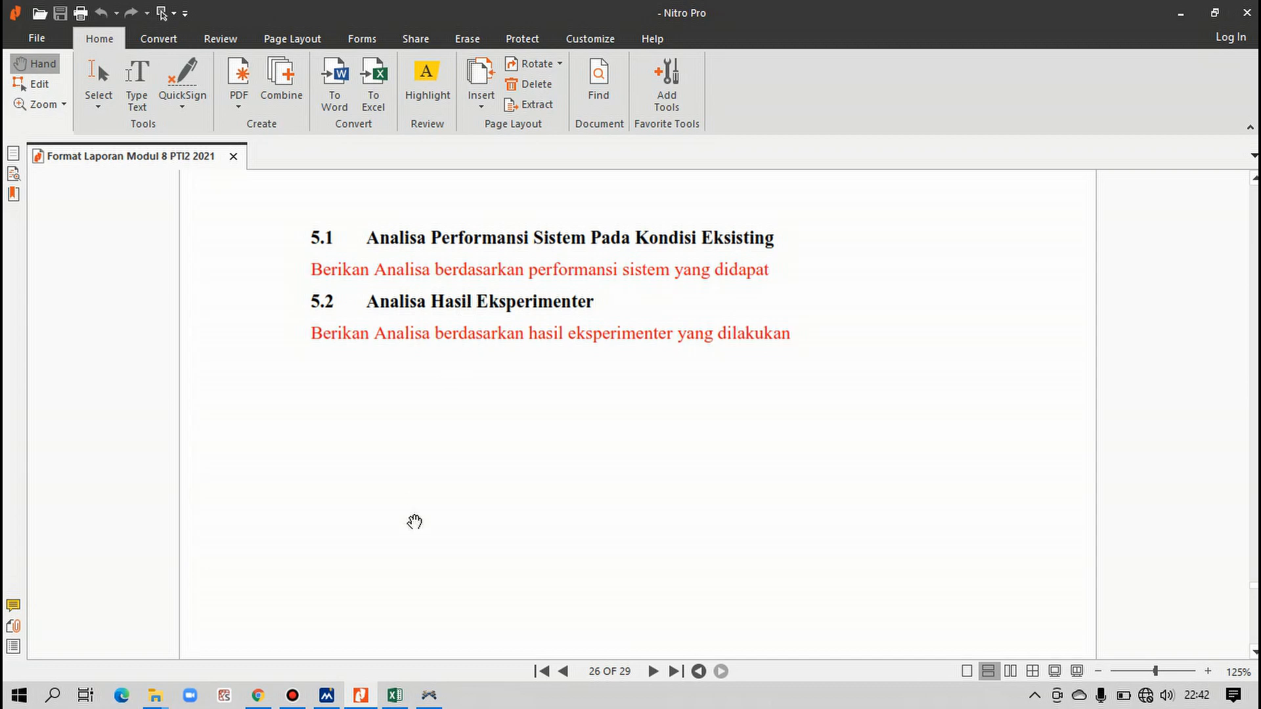
click(428, 695)
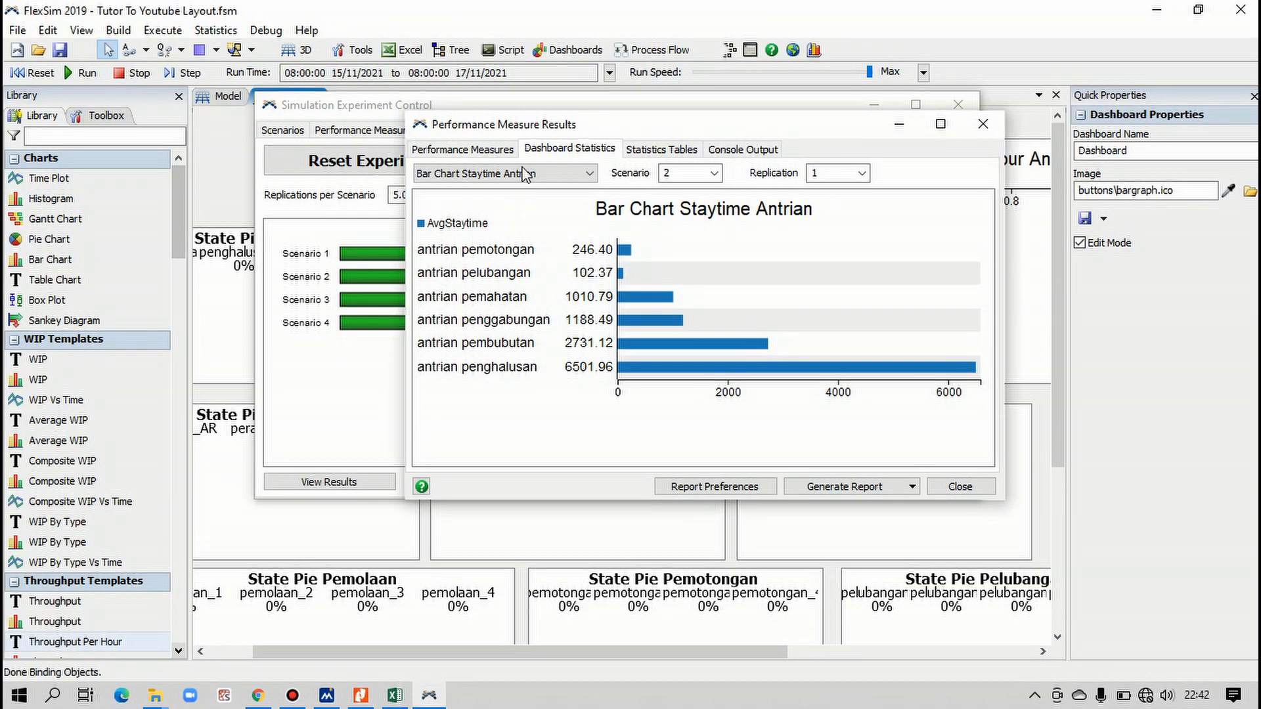
Step: Show the statistics tables in the results and check their requirements in the Nitro Pro report format before returning to FlexSim
mouse_move(675, 301)
click(640, 151)
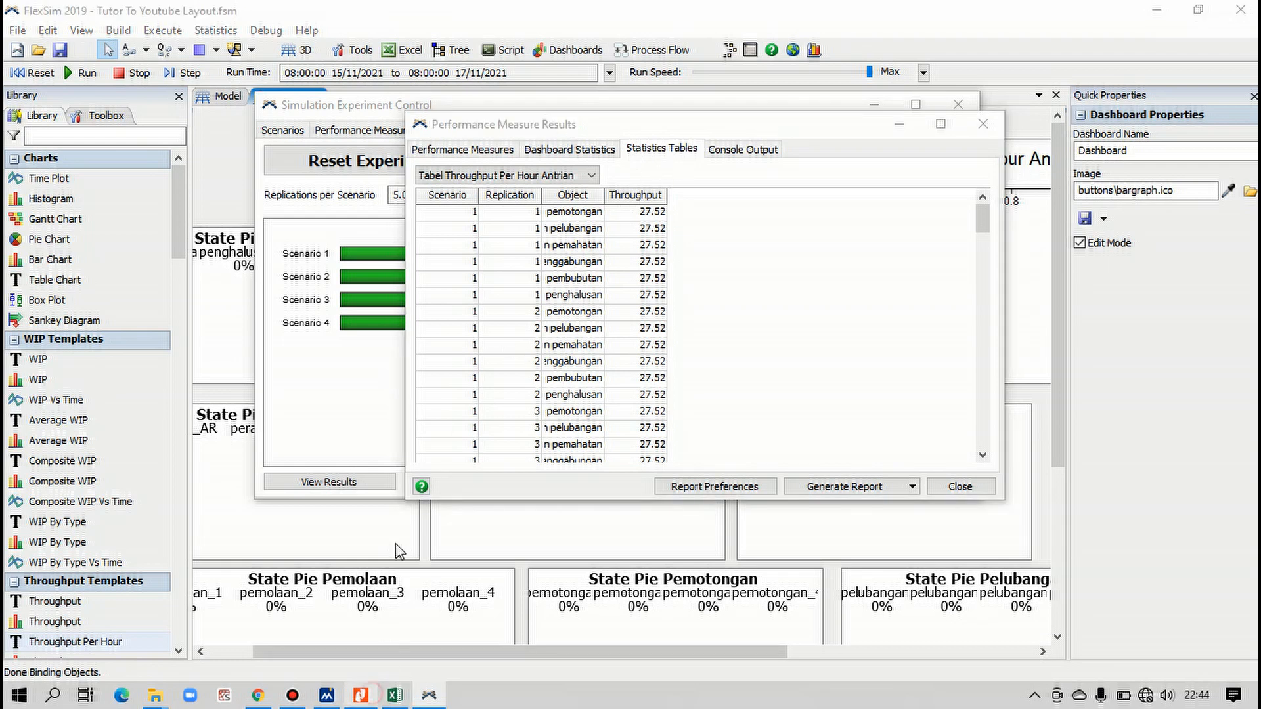
click(361, 695)
scroll(384, 367, up, 10)
scroll(387, 370, up, 1)
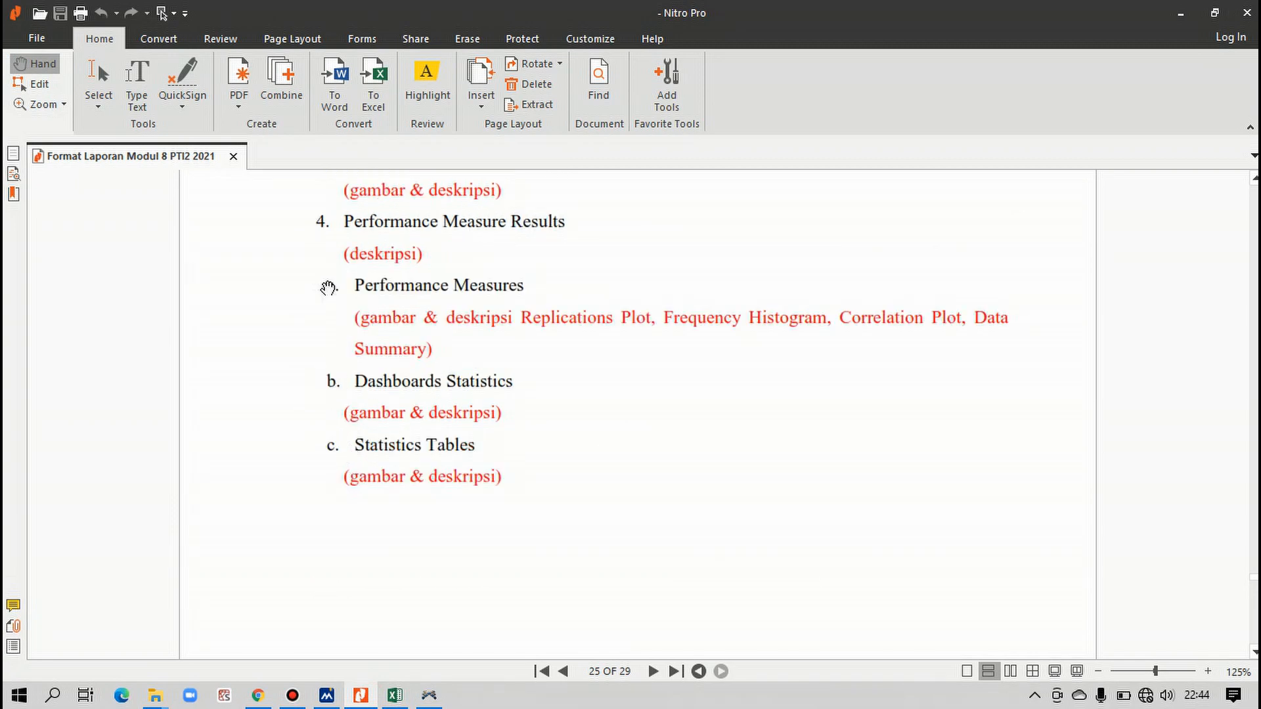
scroll(402, 414, down, 4)
scroll(402, 414, up, 3)
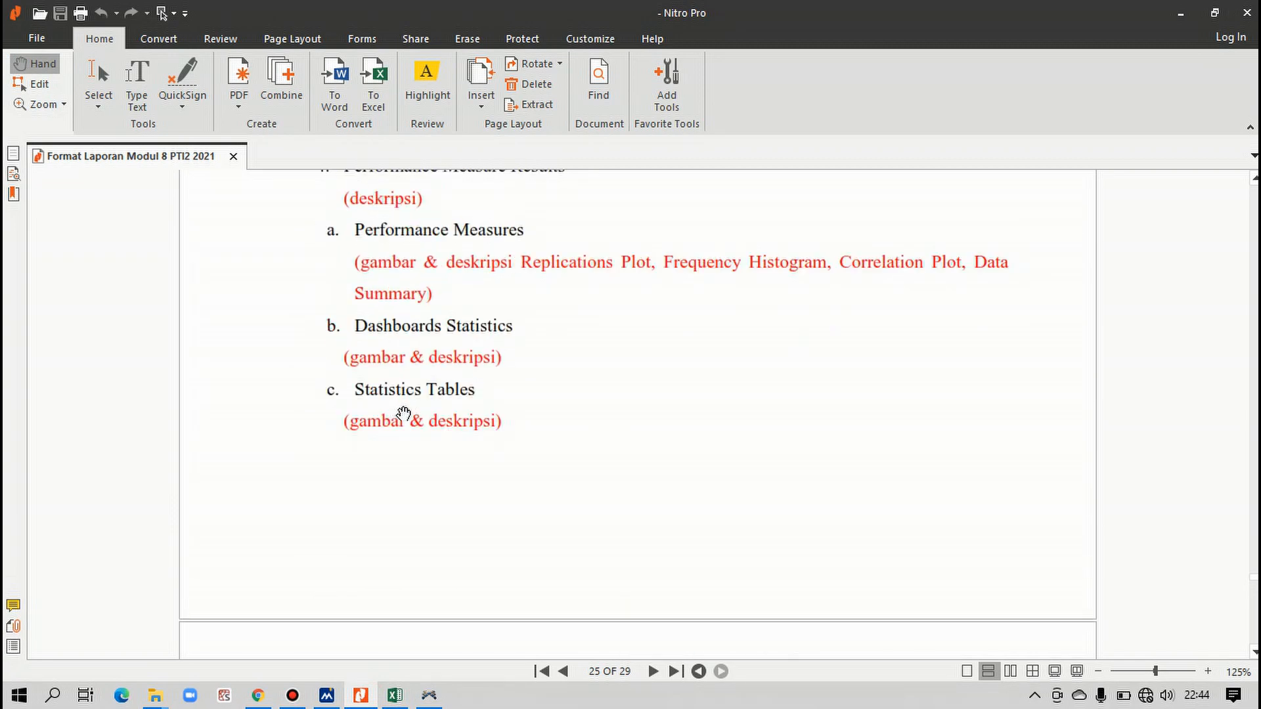
click(361, 695)
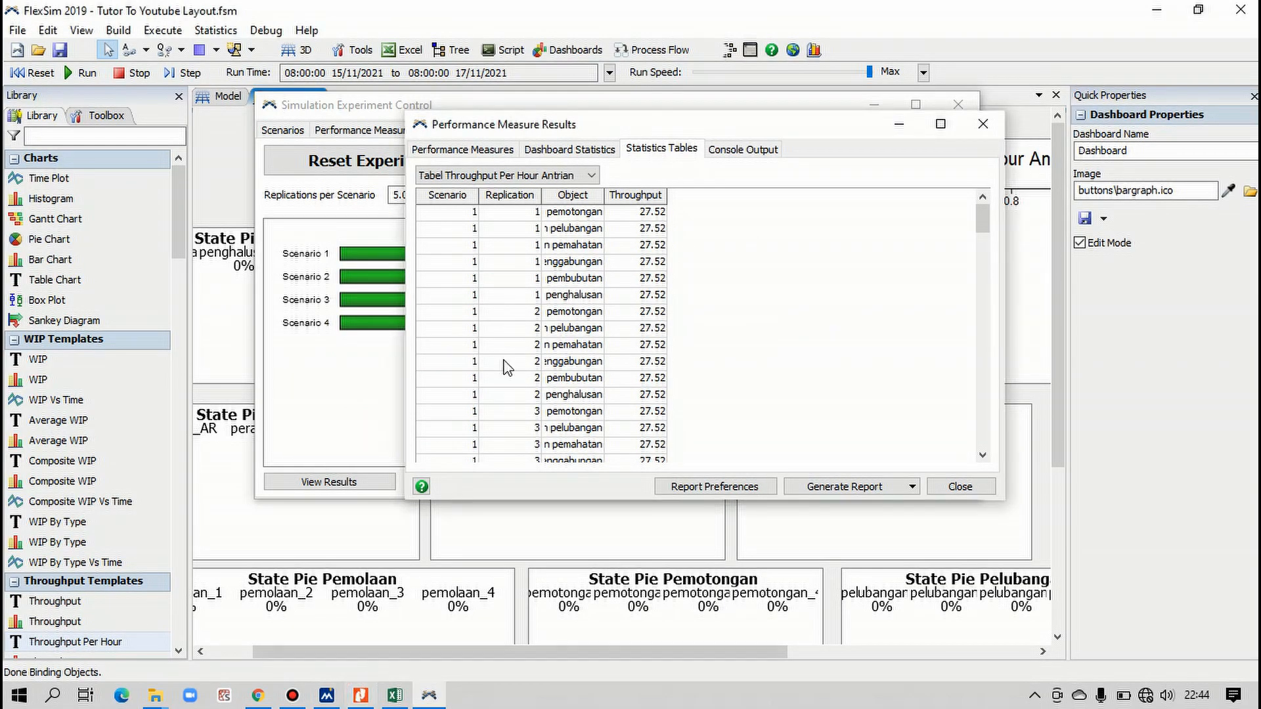
Step: Display the Tabel Throughput Per Hour Antrian statistics table, with the results window taller and the Object column wide enough for full queue names
click(527, 179)
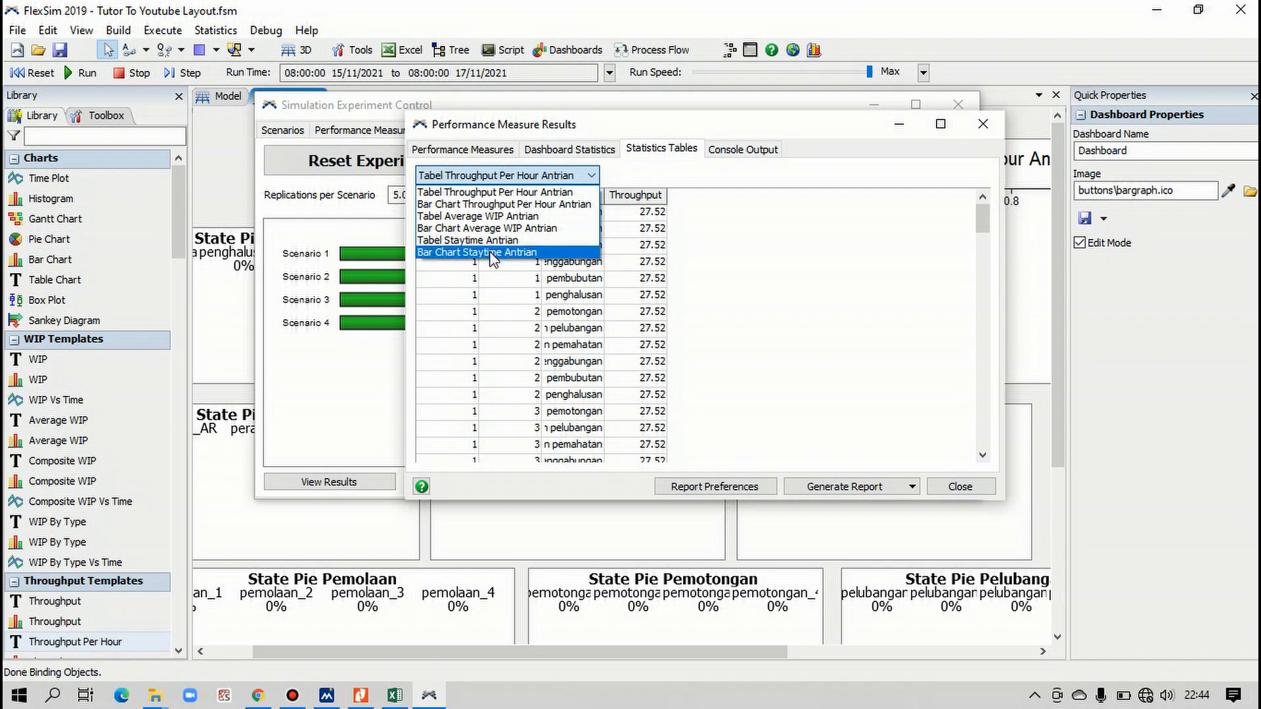
click(467, 193)
click(480, 173)
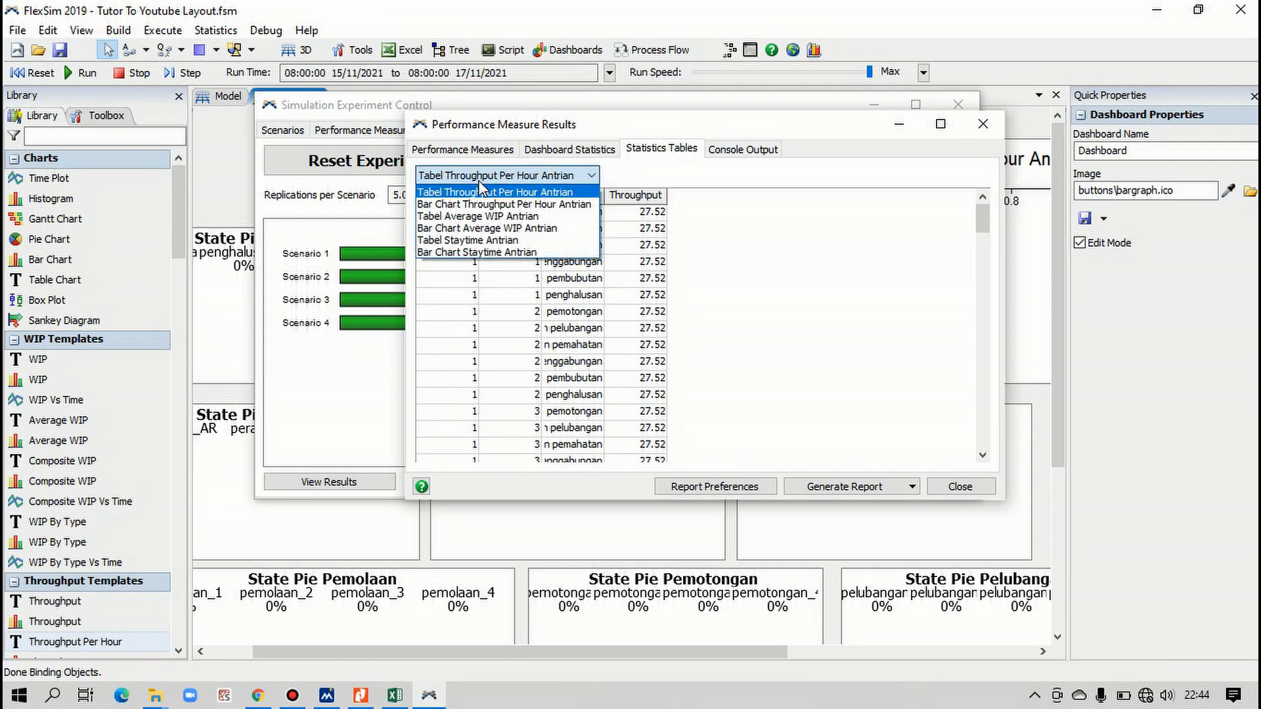
click(473, 193)
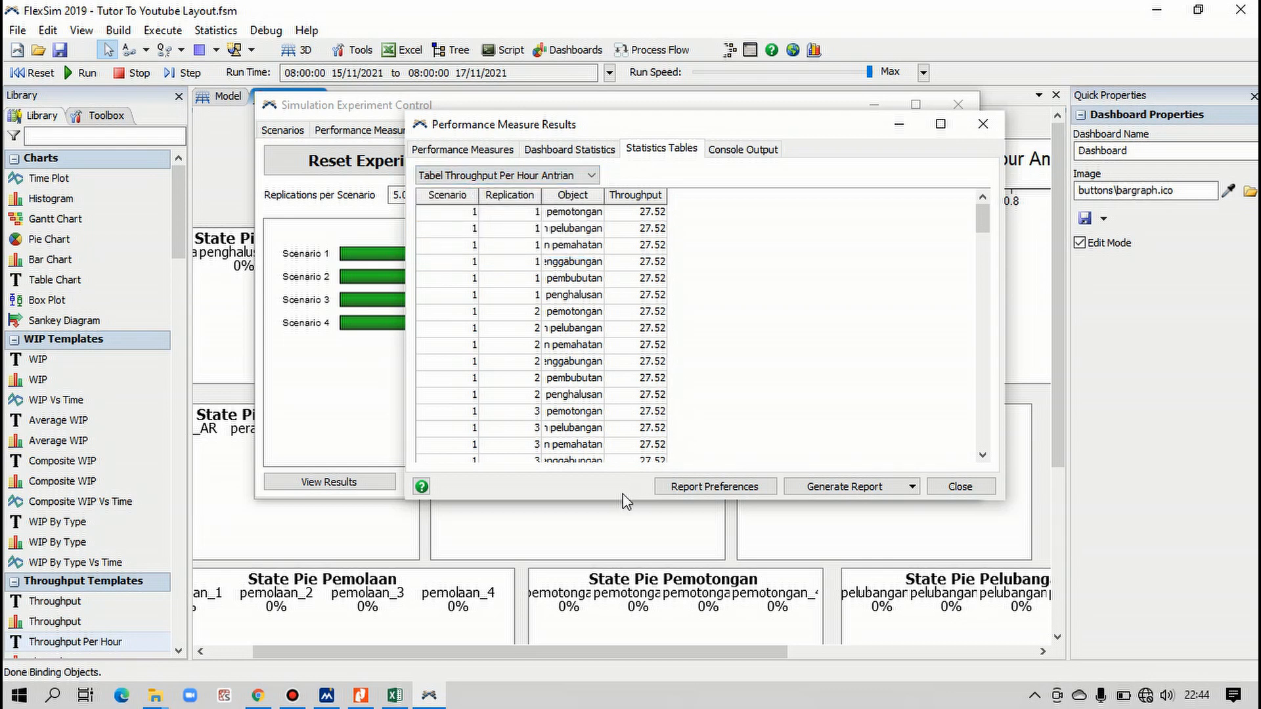
drag(615, 504, 593, 627)
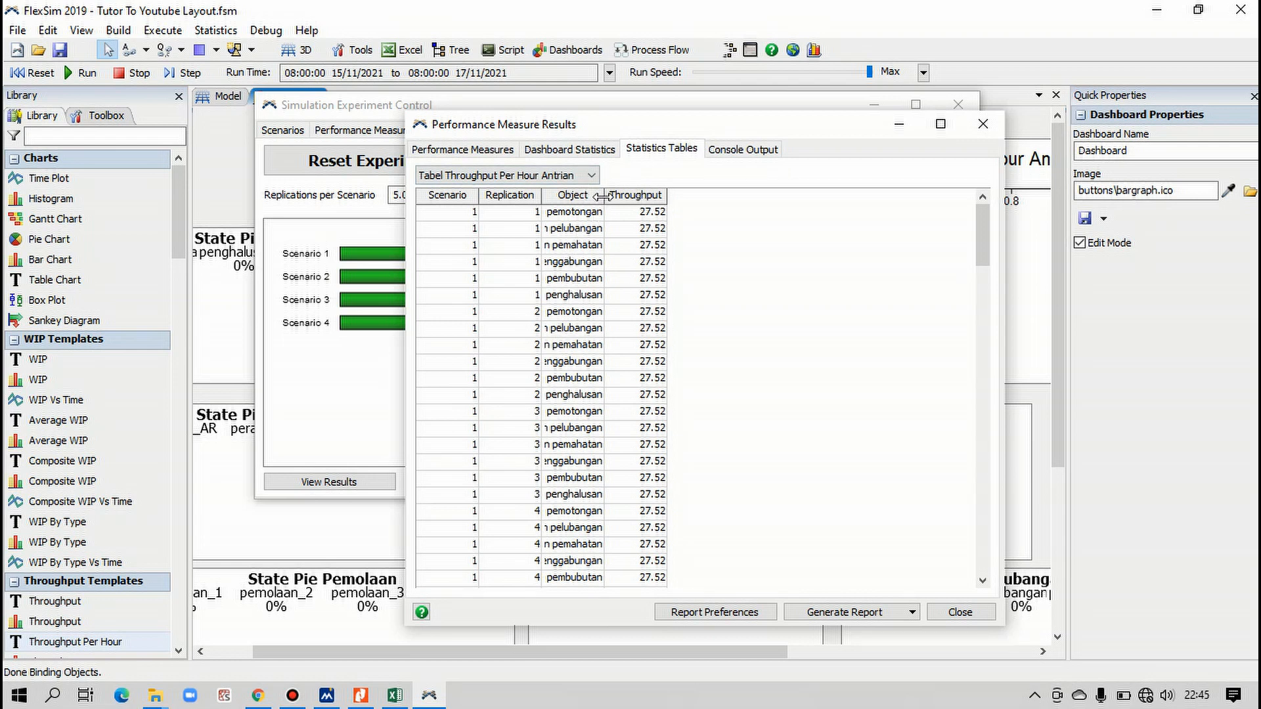
drag(603, 196, 683, 204)
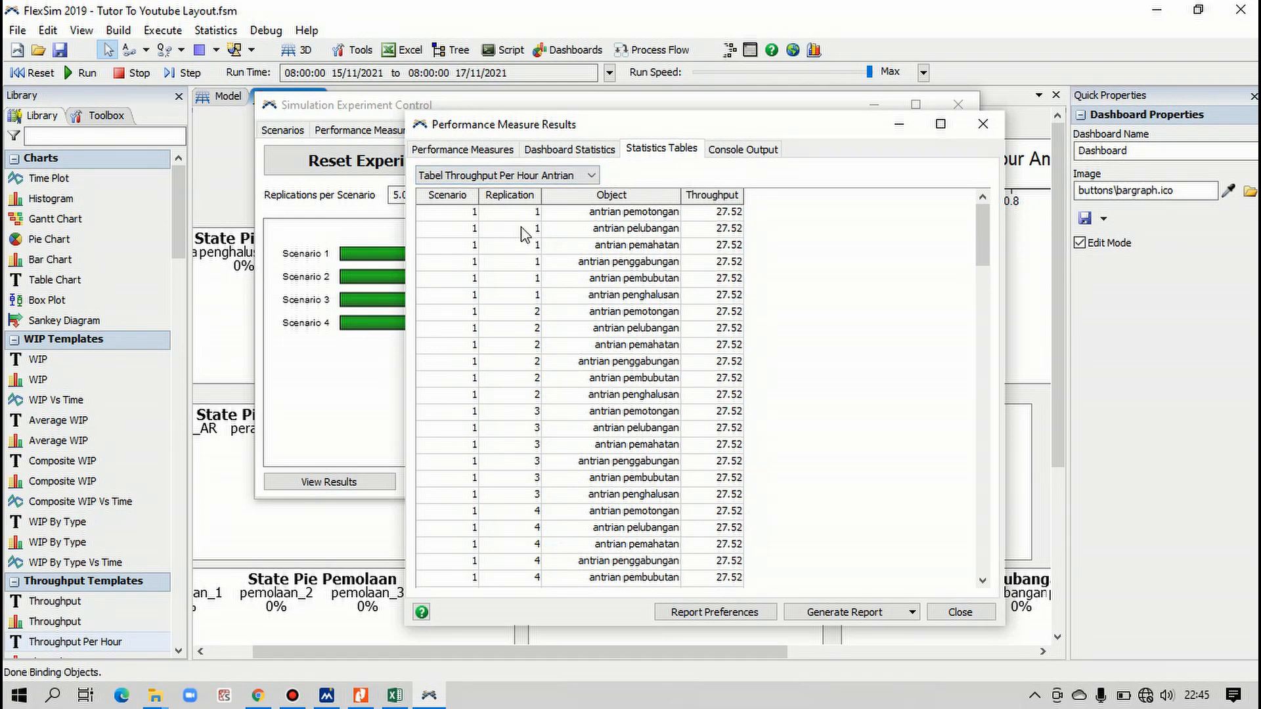
Step: Recheck the Statistics Tables item of the report format in Nitro Pro and return to the results in FlexSim
click(510, 176)
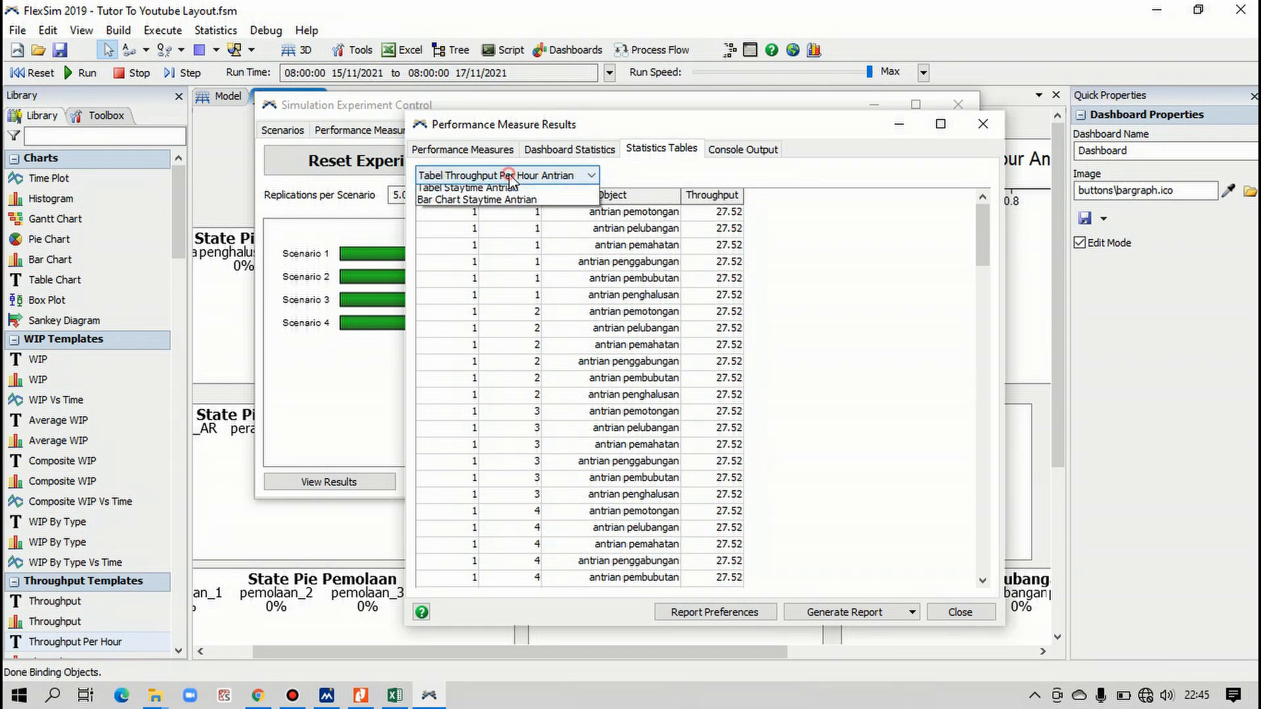
click(358, 690)
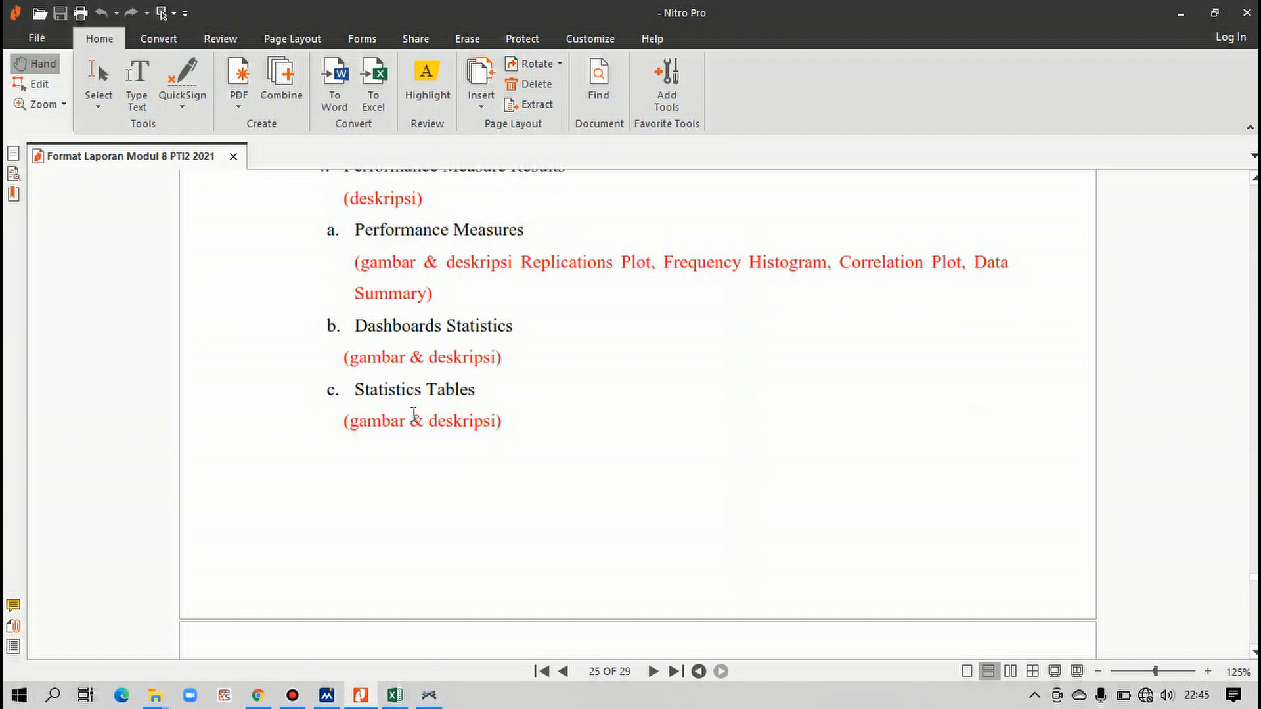
click(1176, 9)
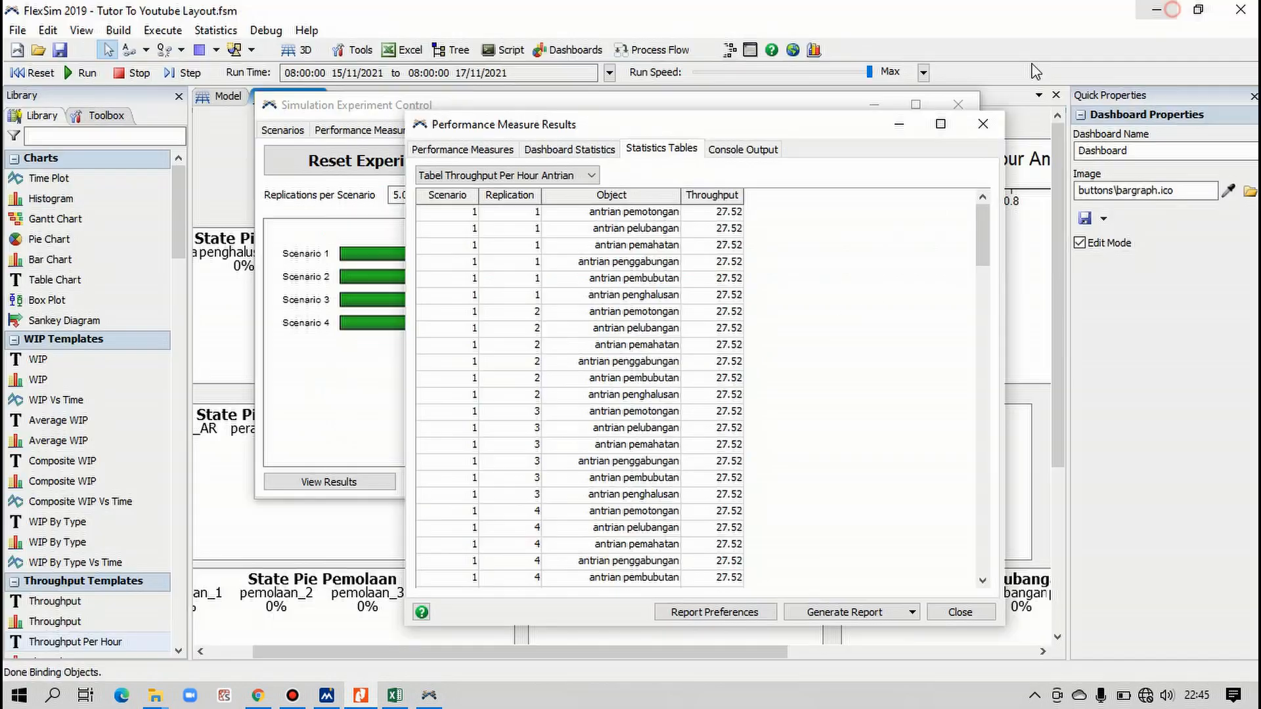
Step: View the statistics tables for Tabel Average WIP Antrian and Tabel Staytime Antrian
click(534, 175)
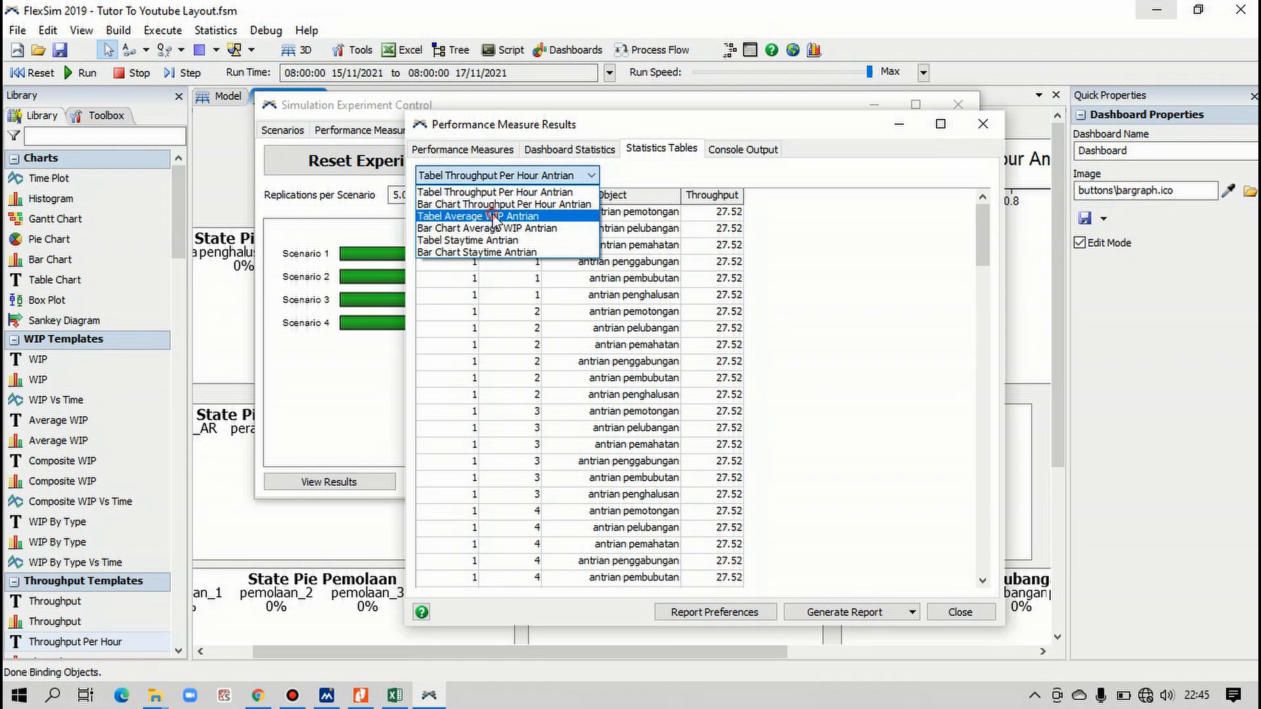
click(504, 216)
click(517, 174)
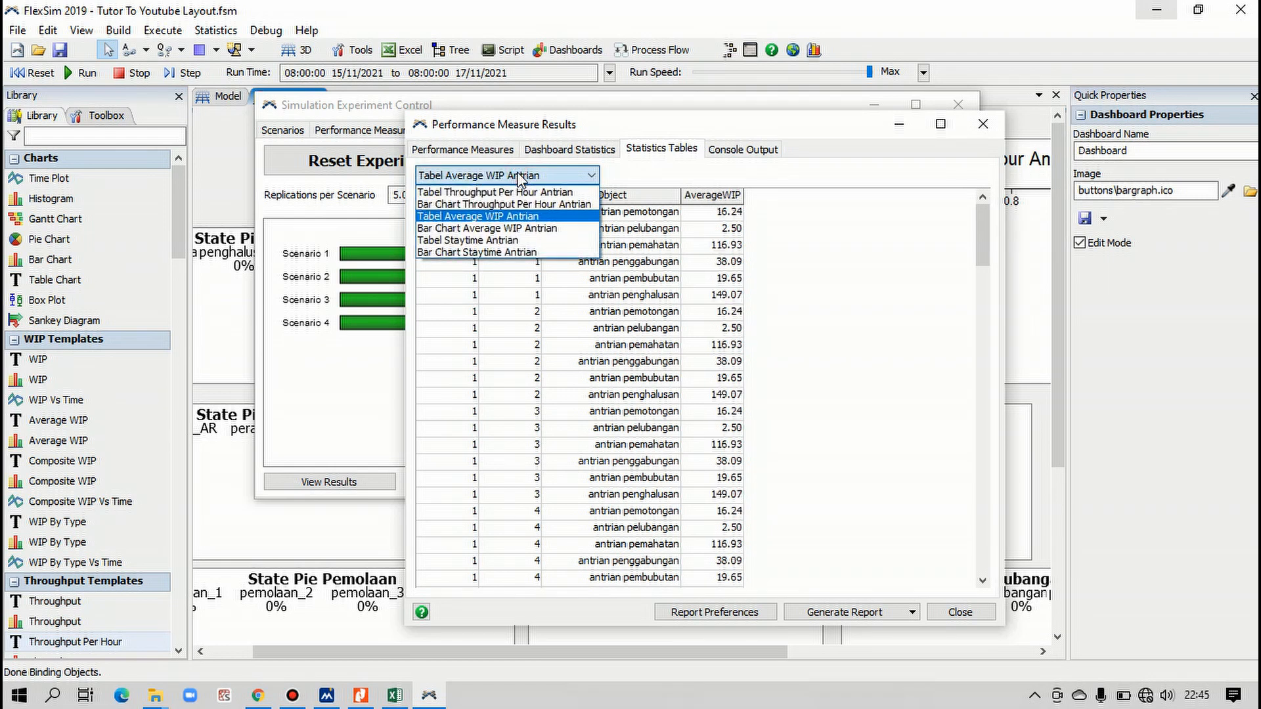
click(462, 240)
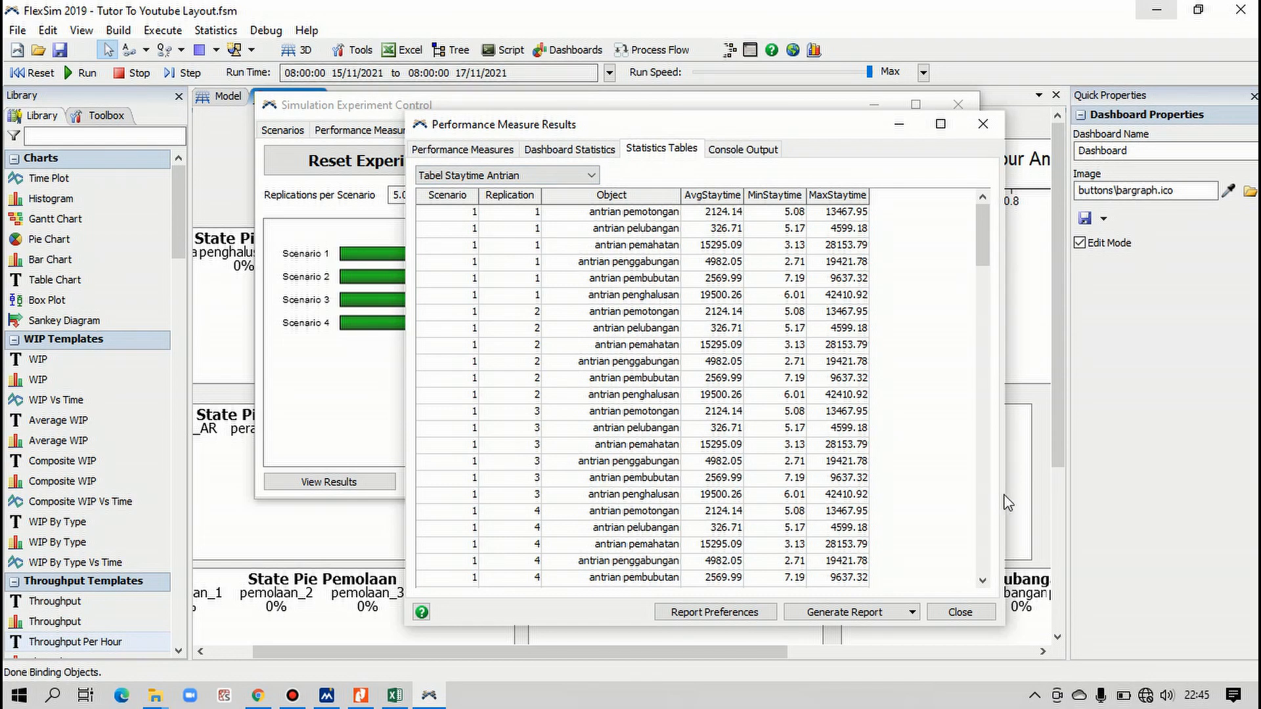
Step: Review the Performance Measure Results section and the following pages of the report format in Nitro Pro, and return to FlexSim
click(361, 695)
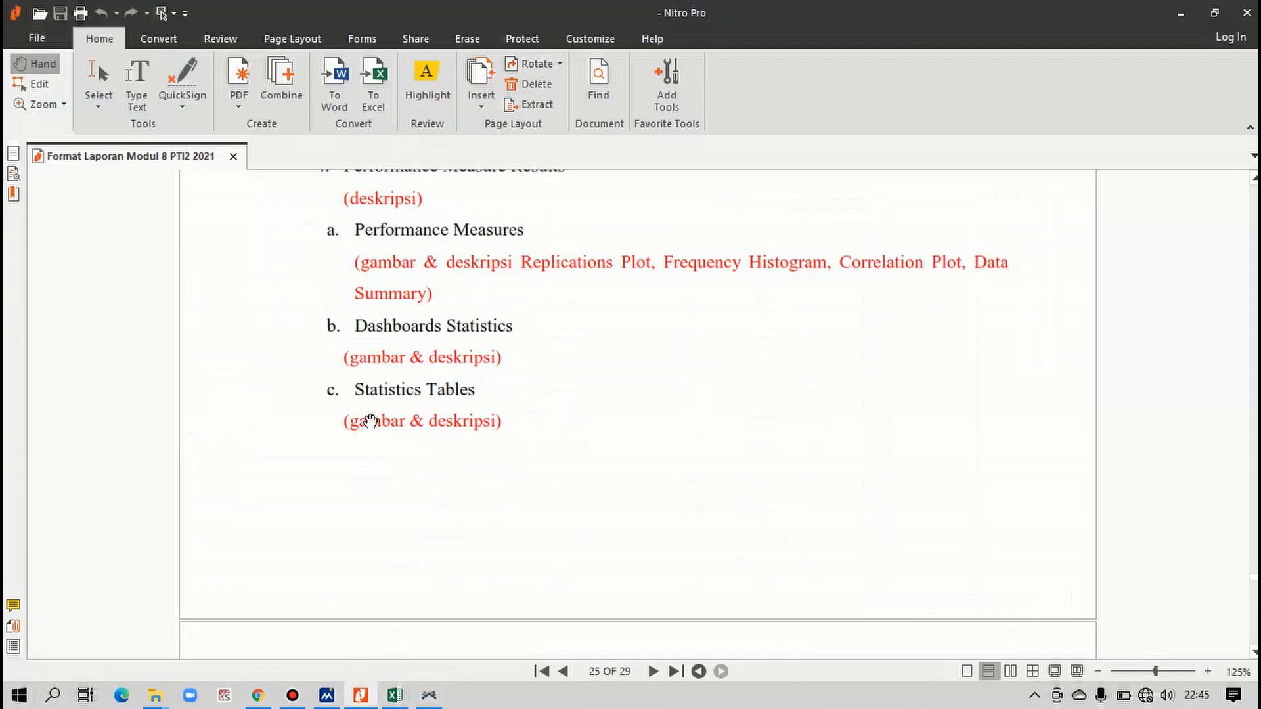
scroll(332, 442, down, 2)
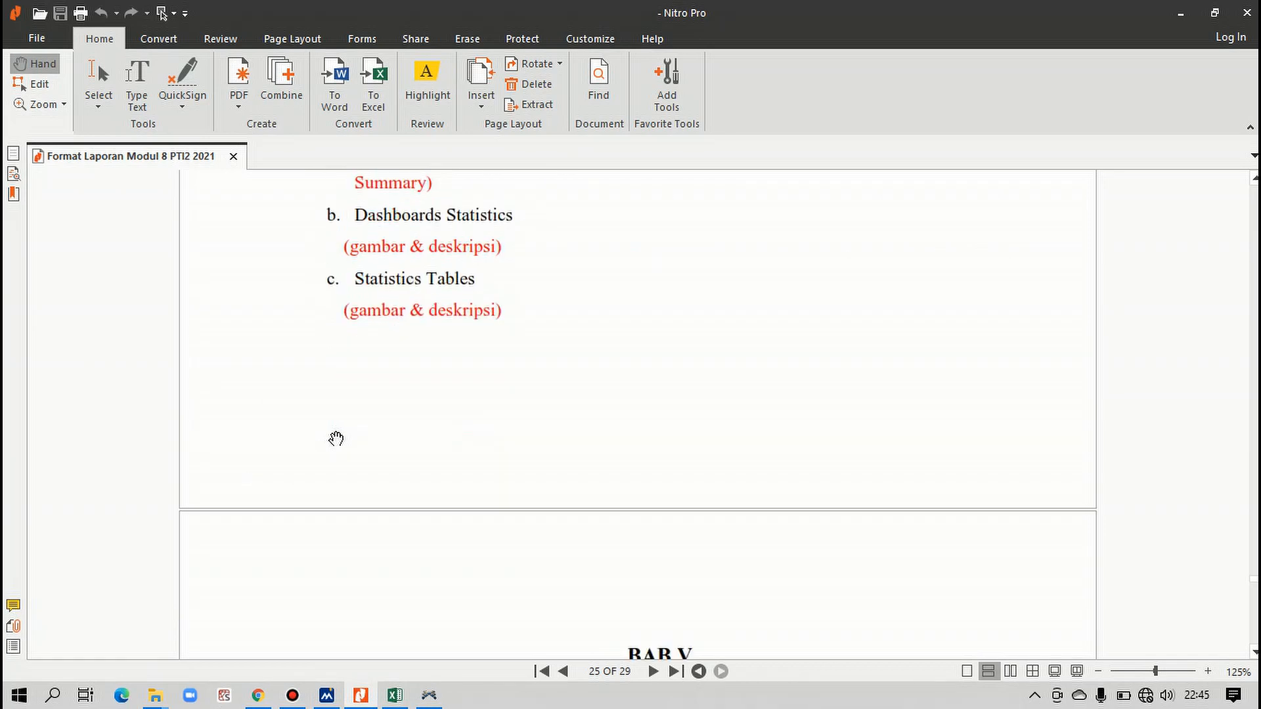
scroll(334, 438, down, 5)
scroll(333, 437, up, 8)
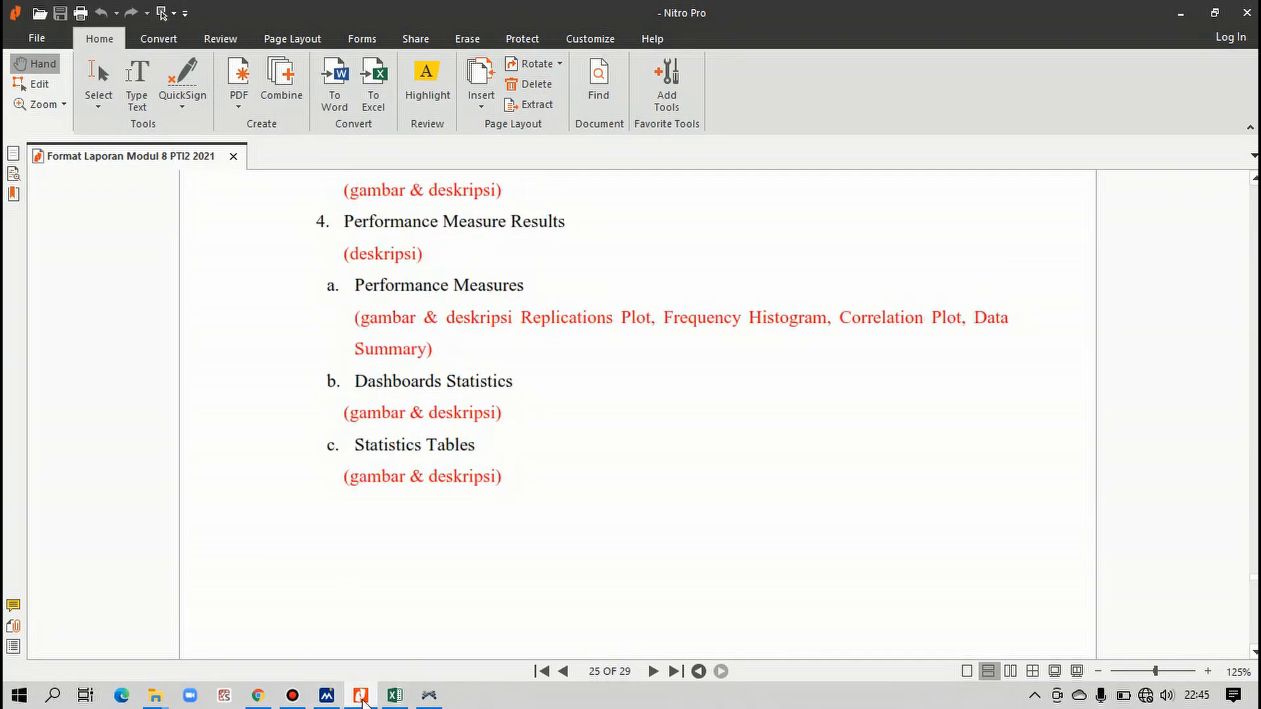
click(361, 698)
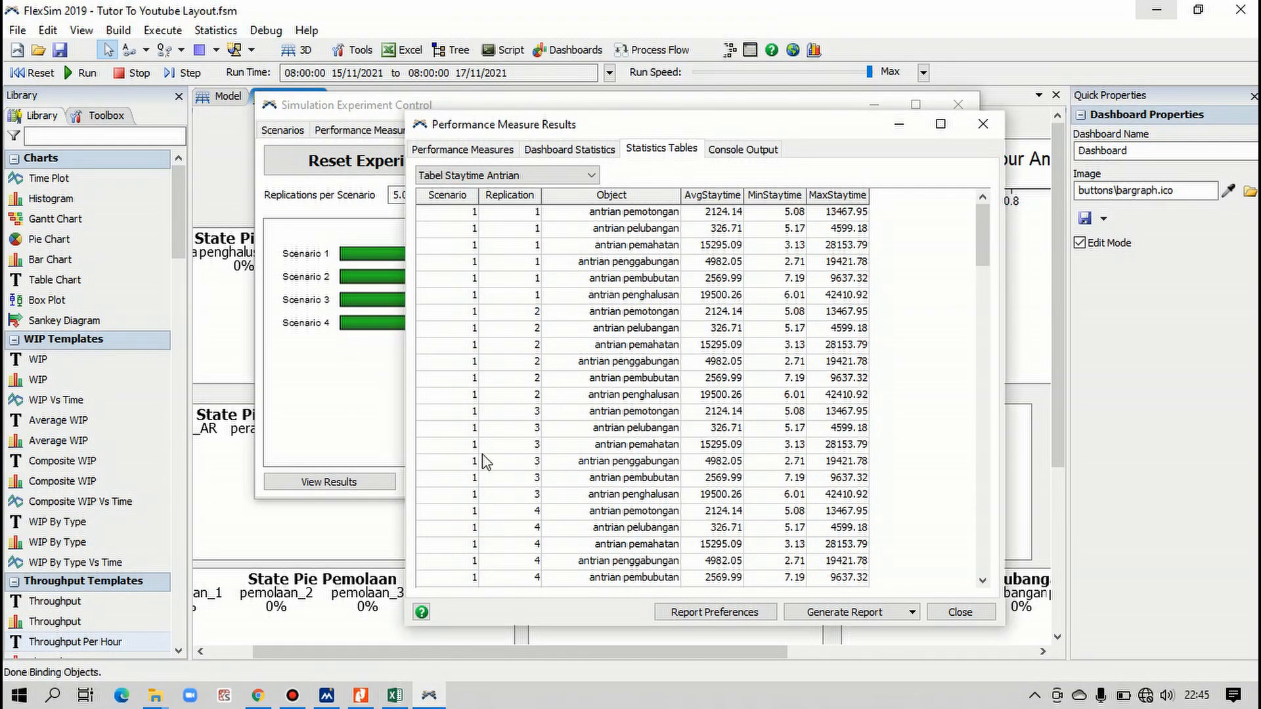